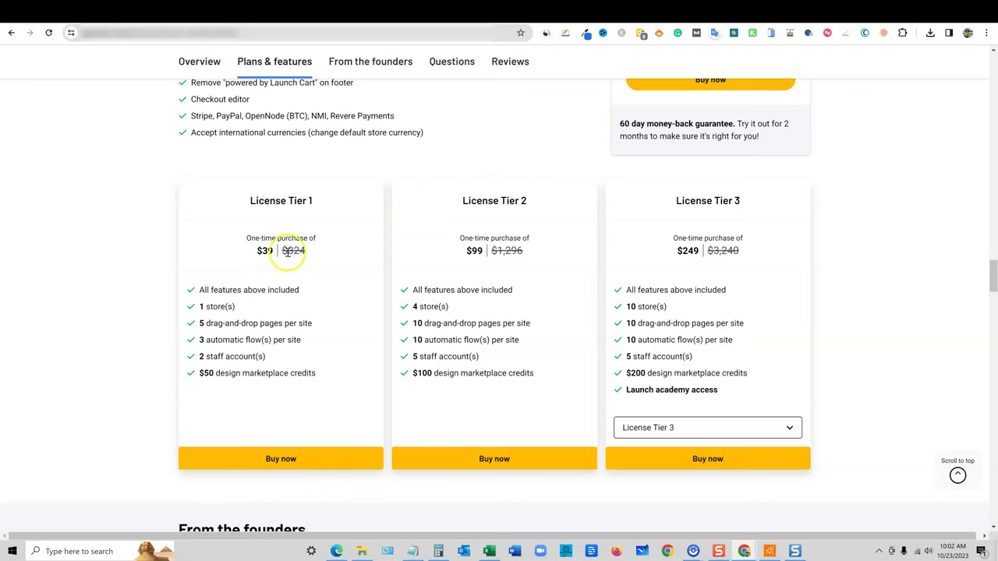
Examine the License Tier 1 offer and compare it with the other Launch Cart license tiers.
left_click_drag(248, 195, 342, 372)
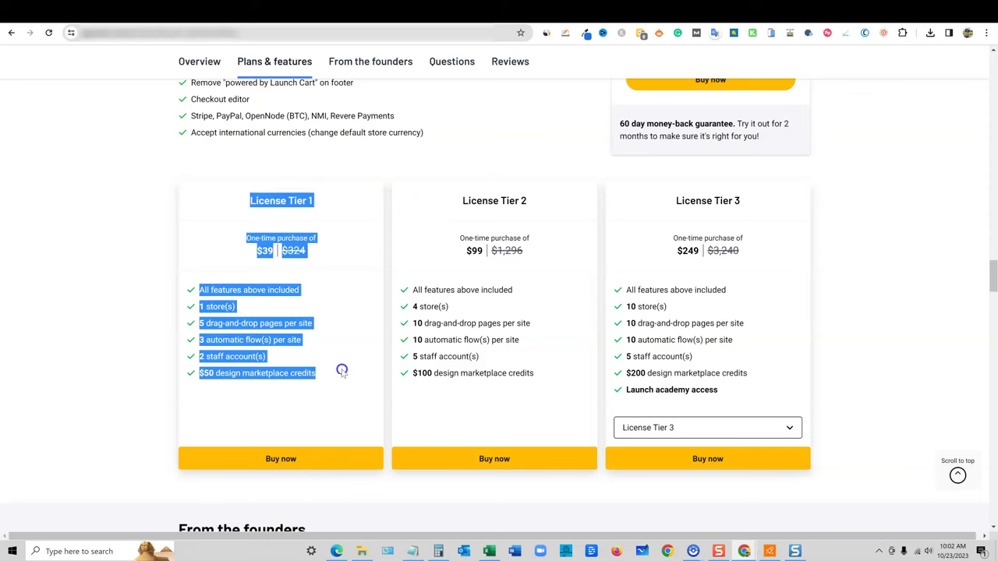
left_click(339, 219)
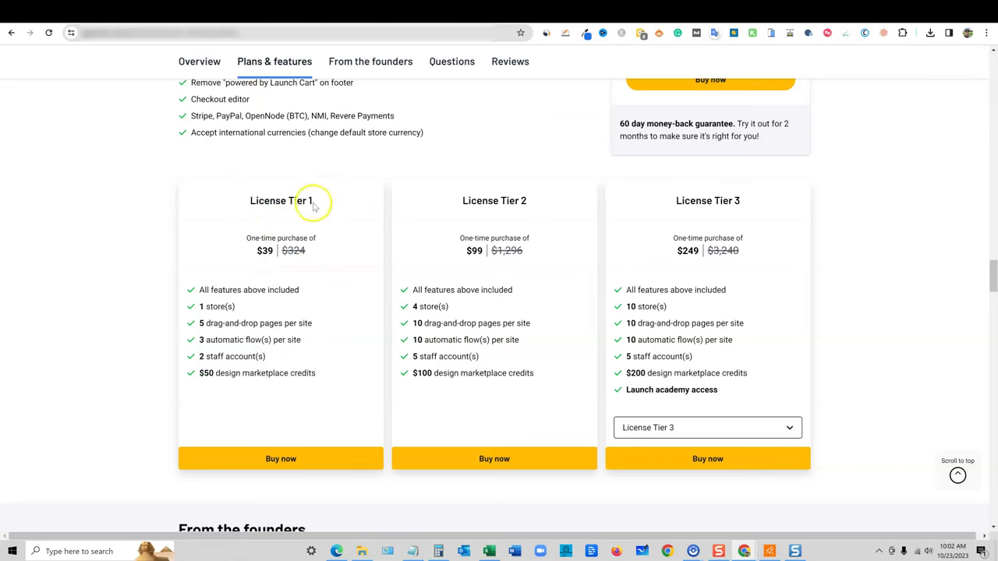
scroll(260, 160, "up", 1)
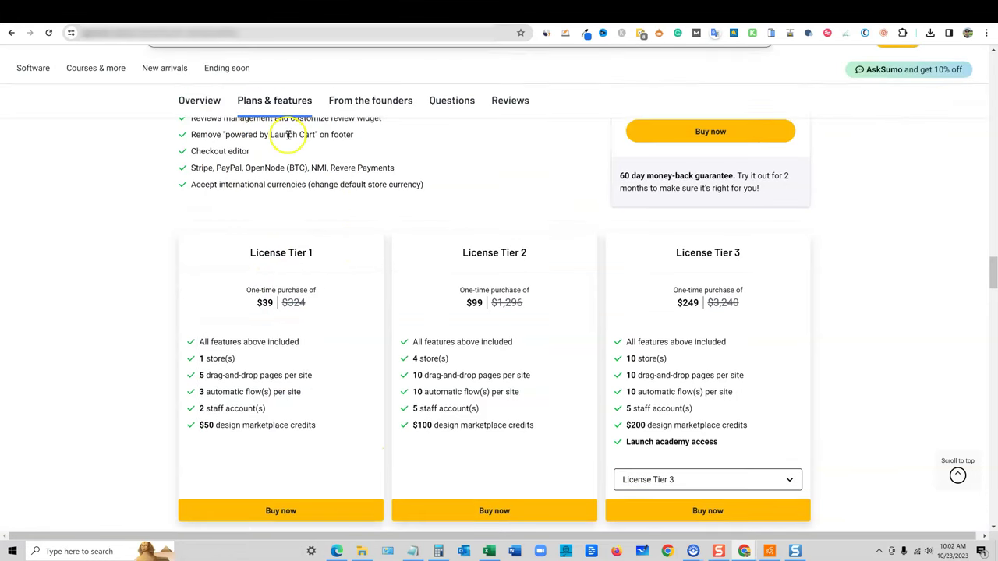
scroll(419, 241, "down", 2)
scroll(556, 256, "down", 3)
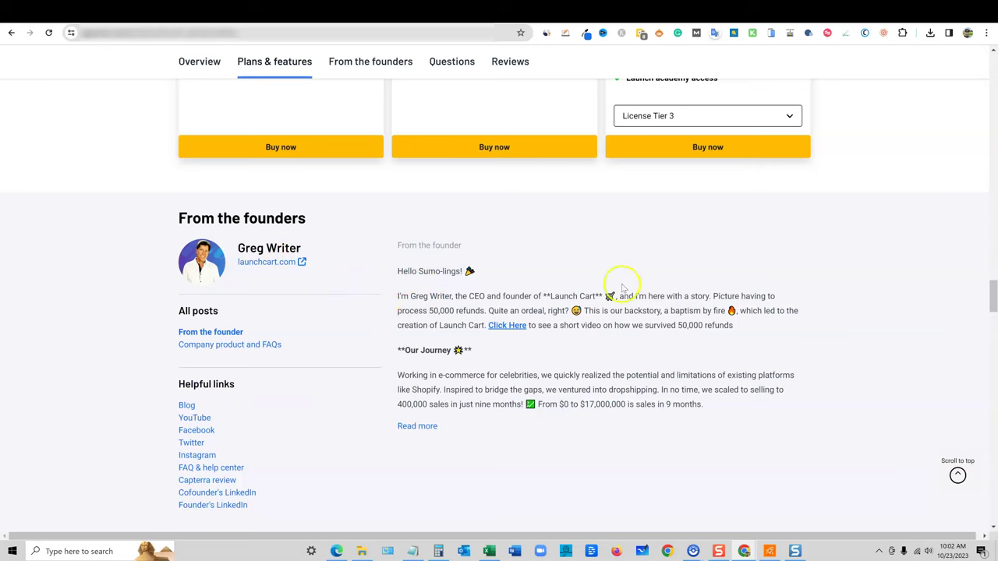
Expand the founder's full message and check the product's questions and reviews.
scroll(601, 407, "down", 1)
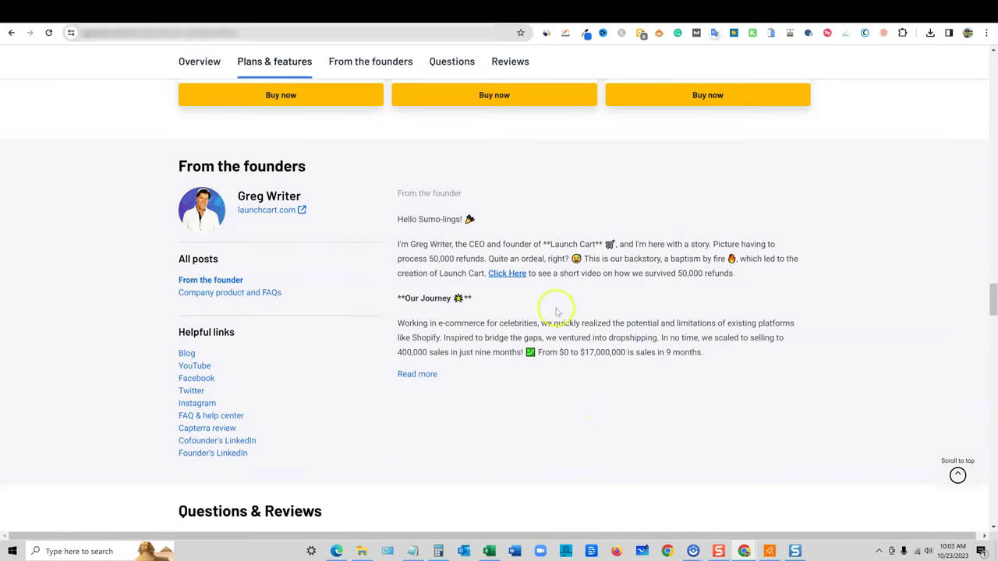
left_click(427, 374)
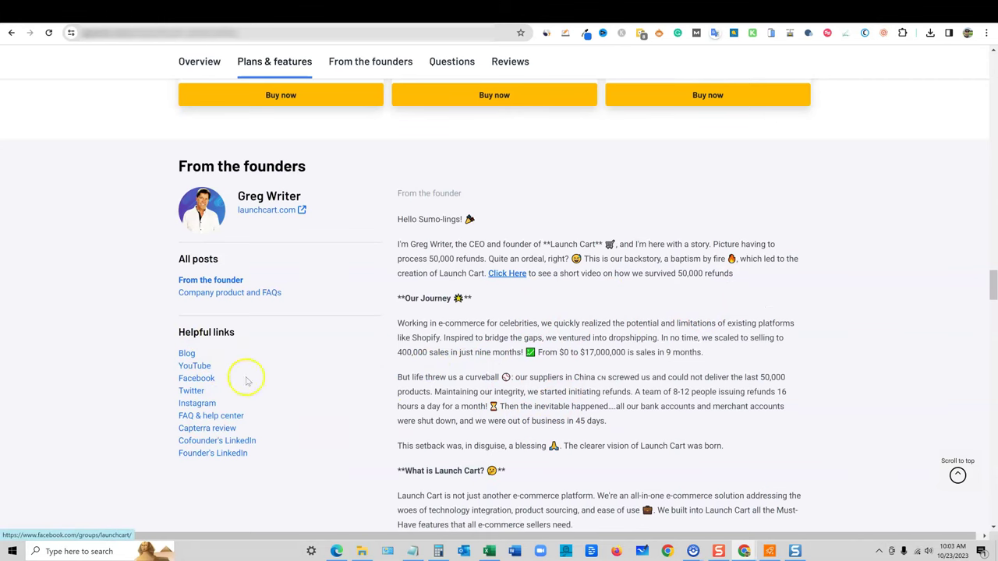
scroll(403, 396, "down", 4)
scroll(403, 396, "down", 10)
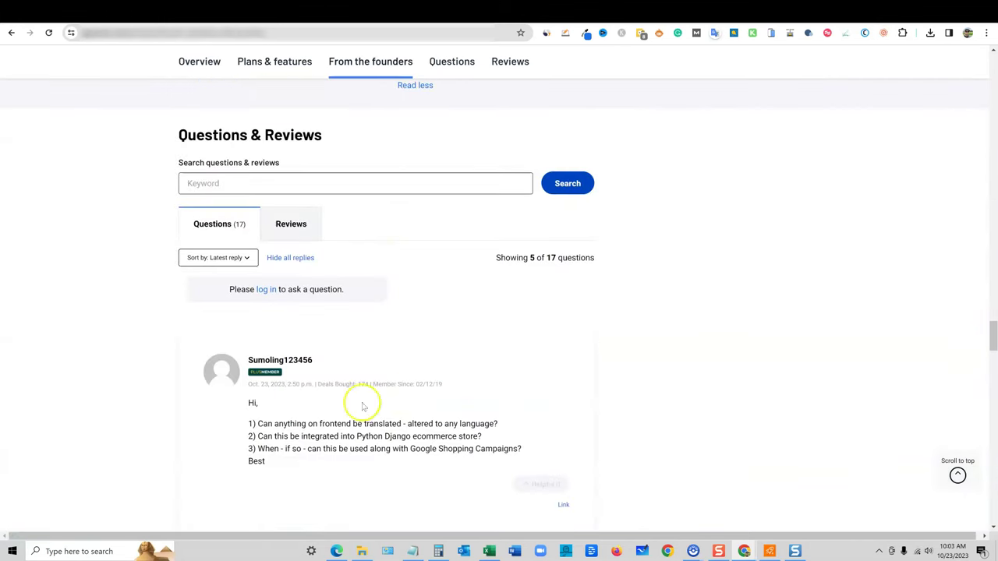
scroll(344, 293, "up", 1)
left_click(304, 276)
scroll(477, 334, "up", 3)
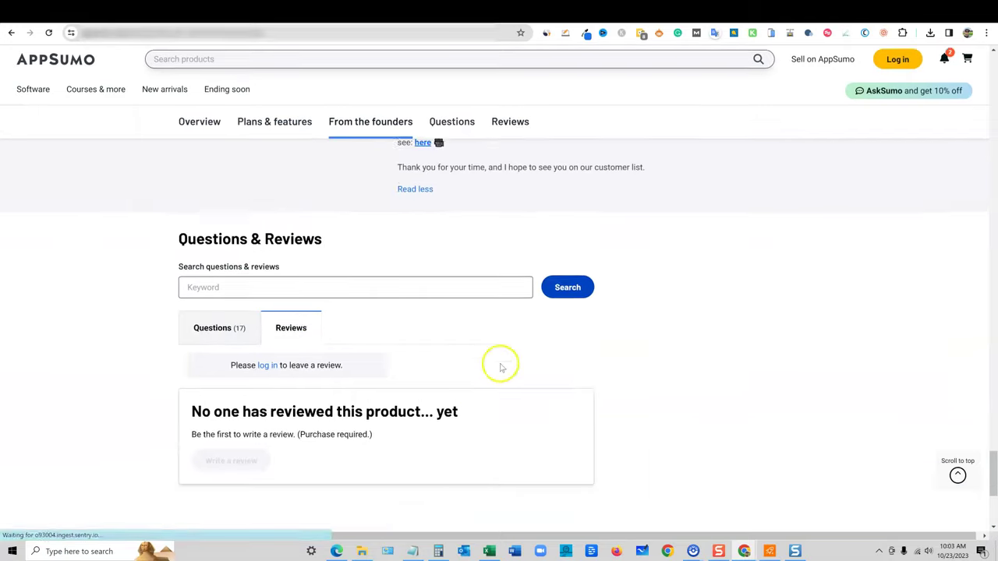
Switch to the Launch Cart dashboard, view the LearnWire storefront, and return to the dashboard.
left_click(669, 14)
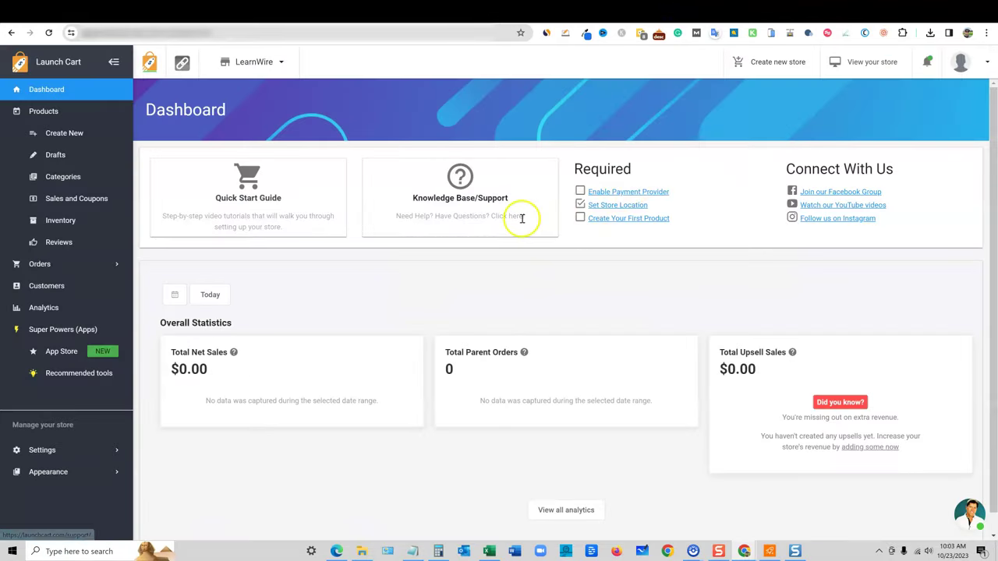
left_click(716, 12)
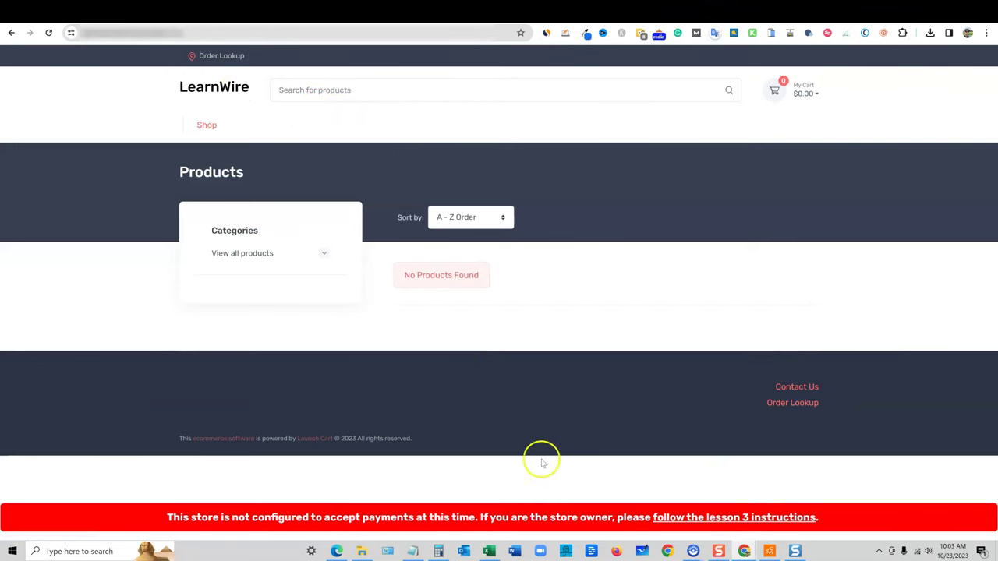
left_click(664, 17)
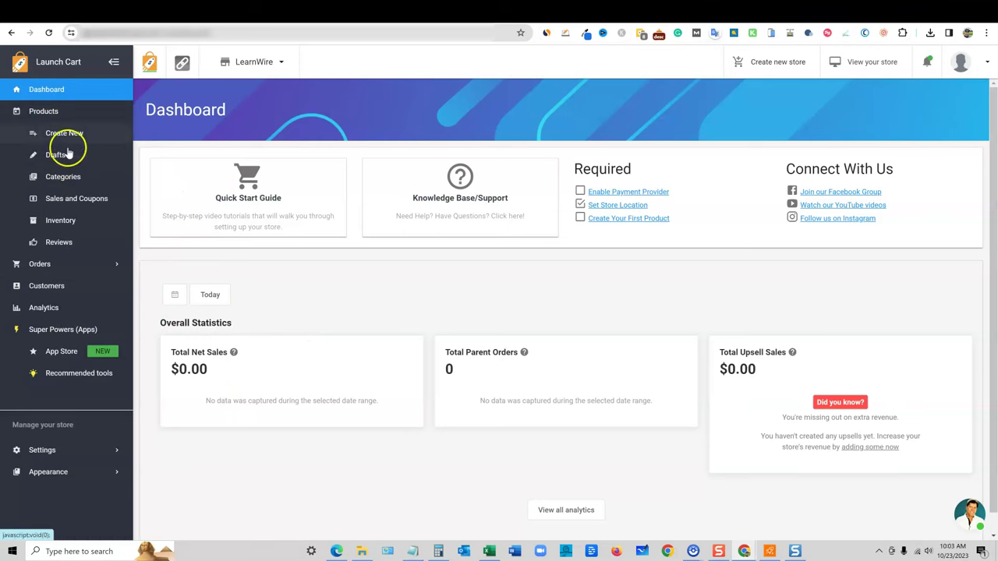
View the store's Orders page and look through the statistics on the Analytics page.
left_click(116, 265)
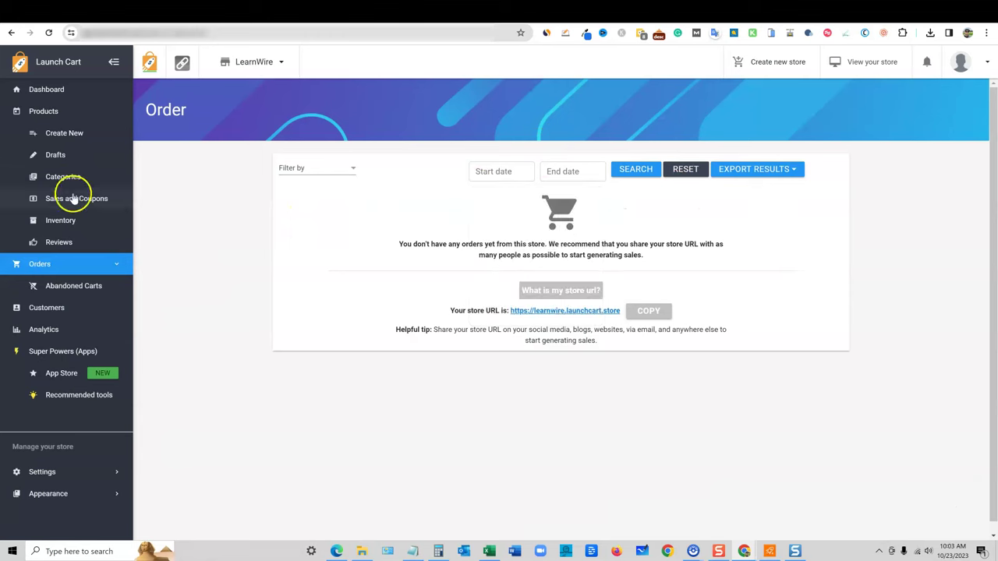
left_click(56, 331)
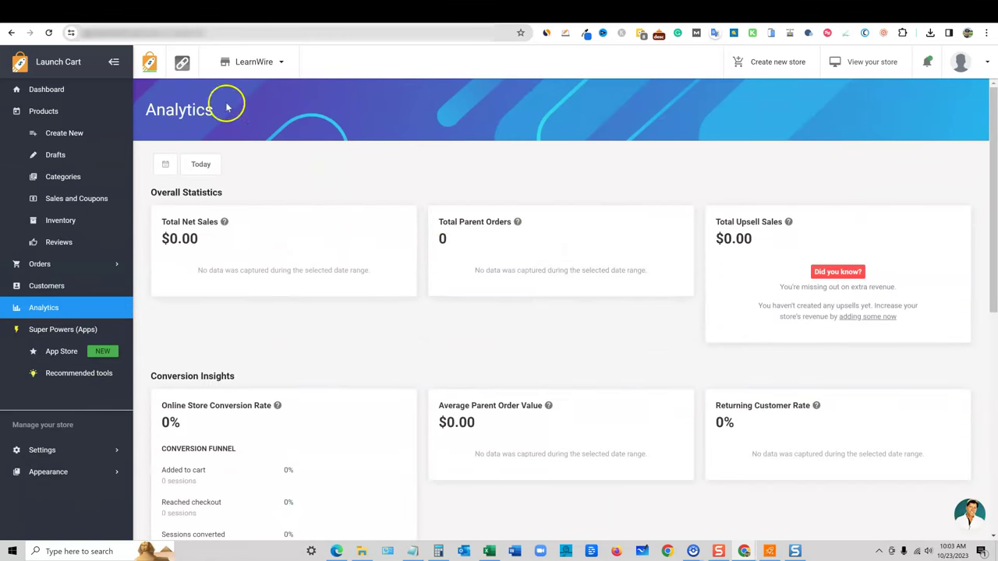
scroll(696, 301, "down", 6)
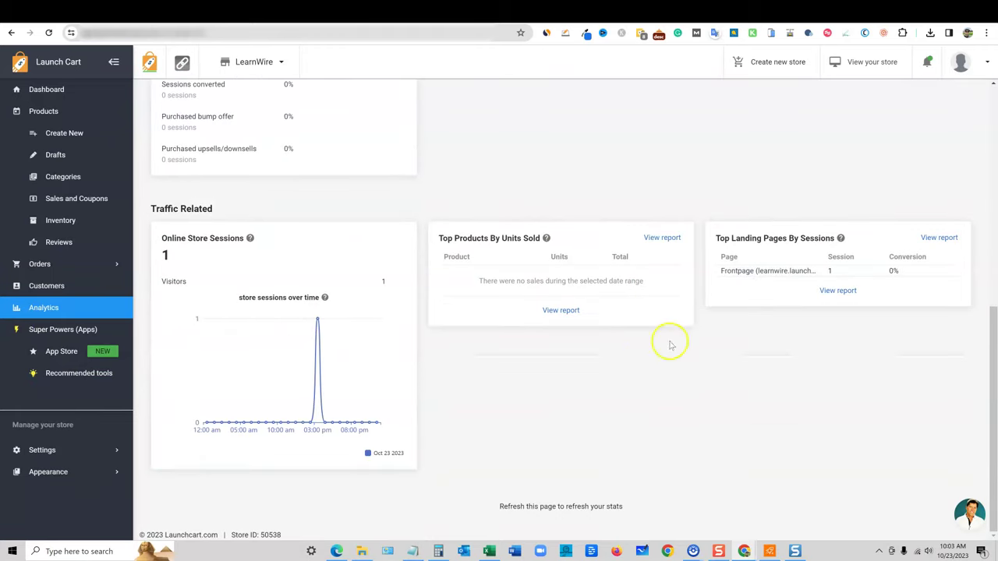
scroll(578, 435, "up", 6)
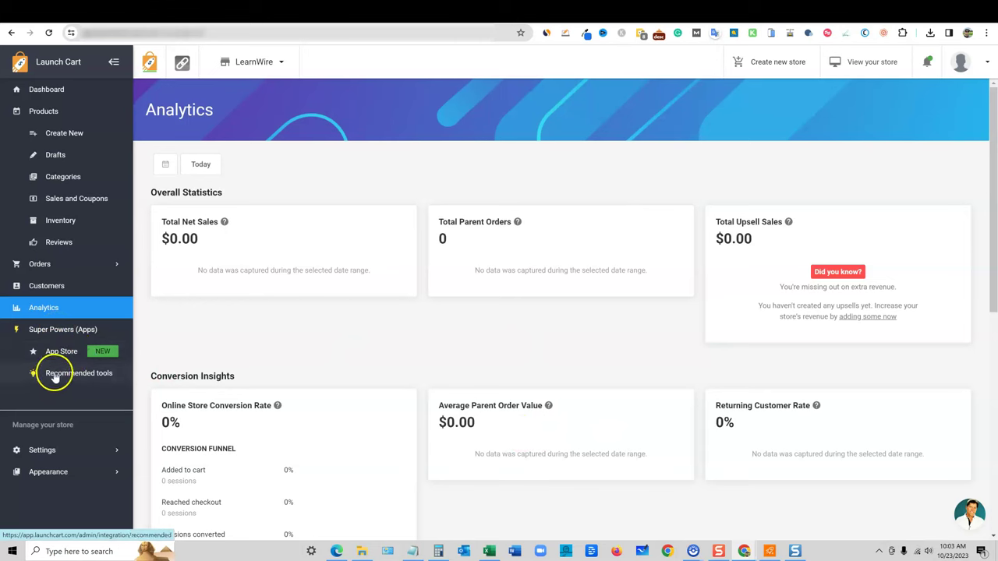
Expand the Appearance and Settings groups to look through their options, and collapse Settings again.
left_click(51, 474)
left_click(108, 443)
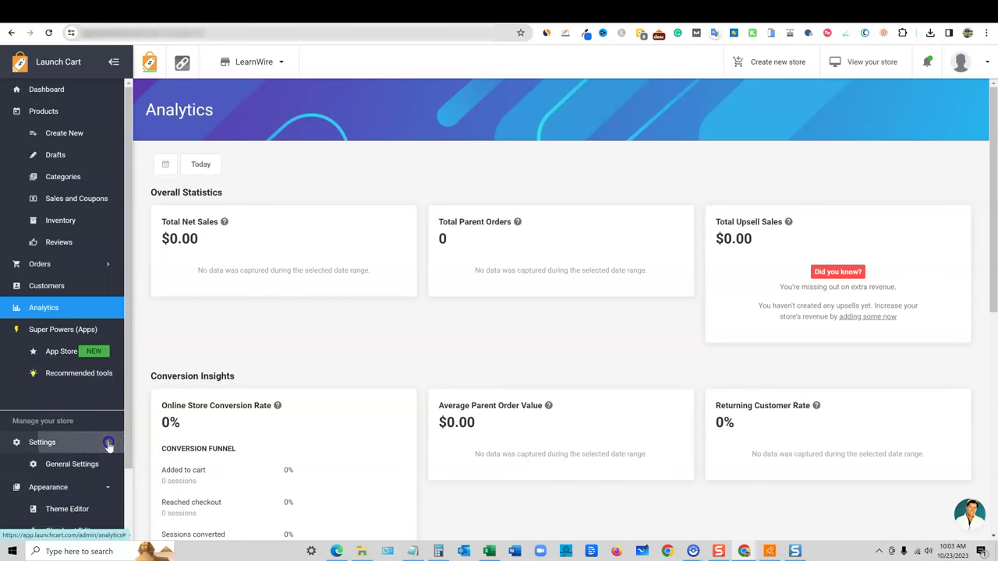
scroll(99, 390, "down", 4)
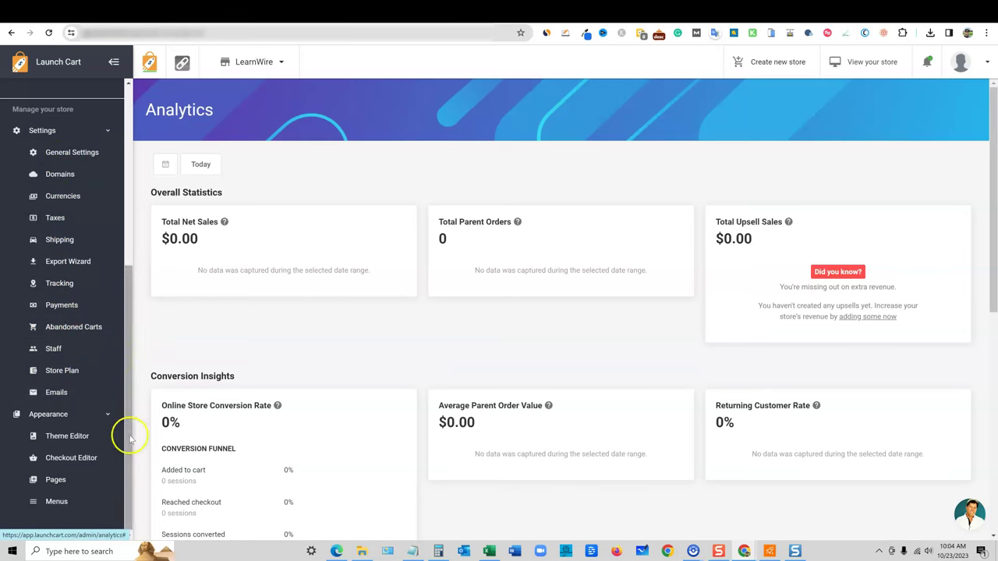
left_click(107, 131)
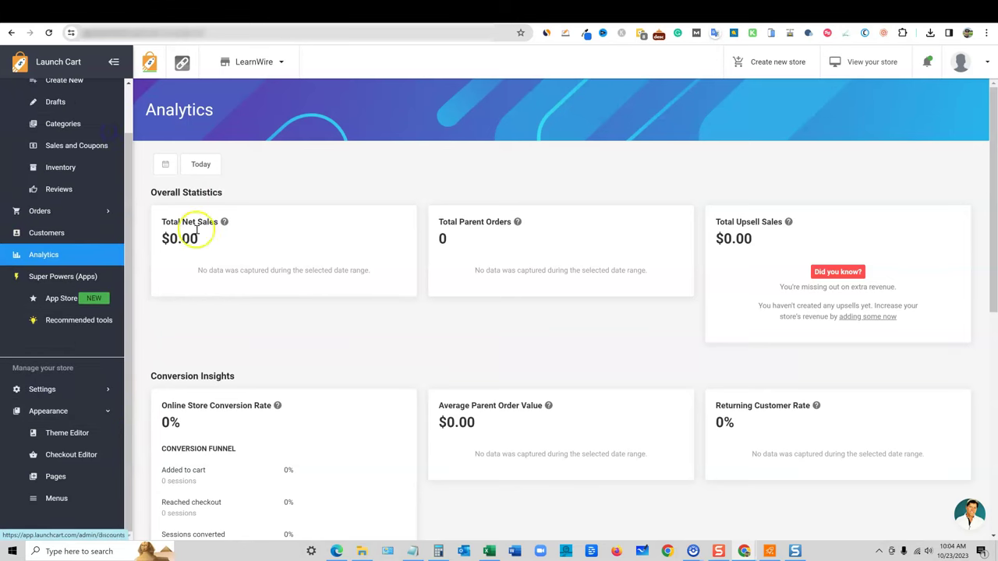
Open the Theme Editor and read through the Theme Library description and available themes.
left_click(73, 438)
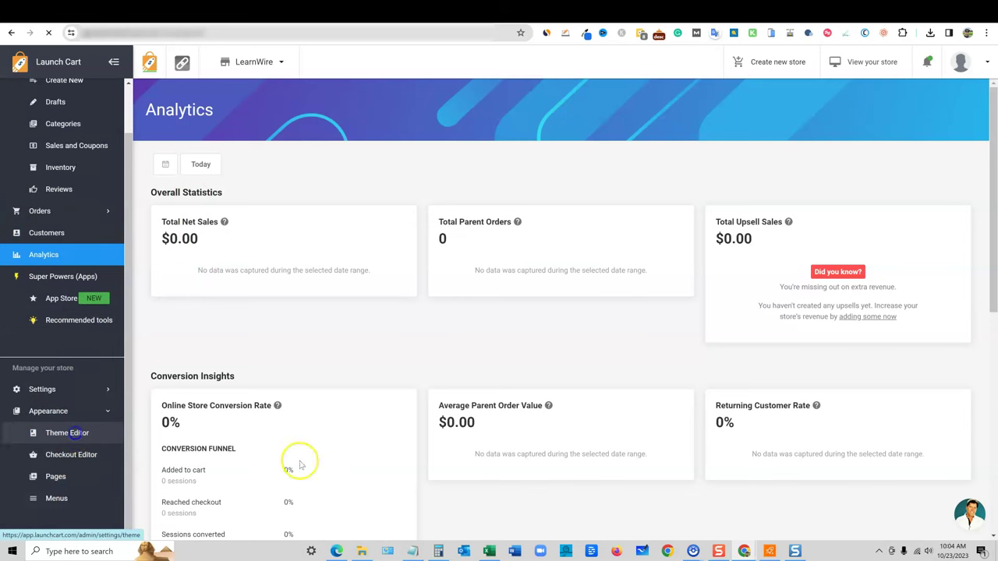
scroll(575, 287, "down", 5)
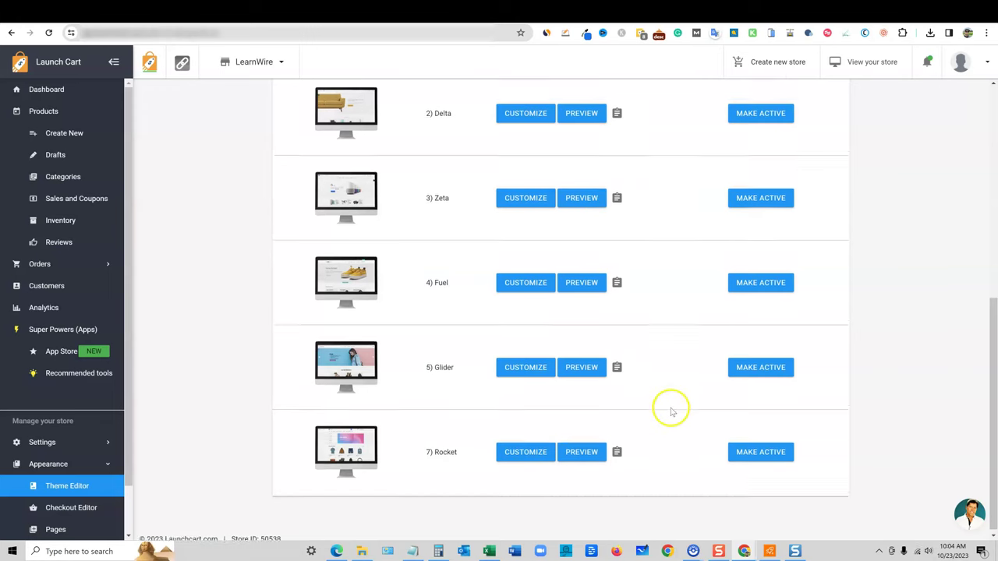
scroll(670, 409, "up", 3)
scroll(754, 238, "up", 2)
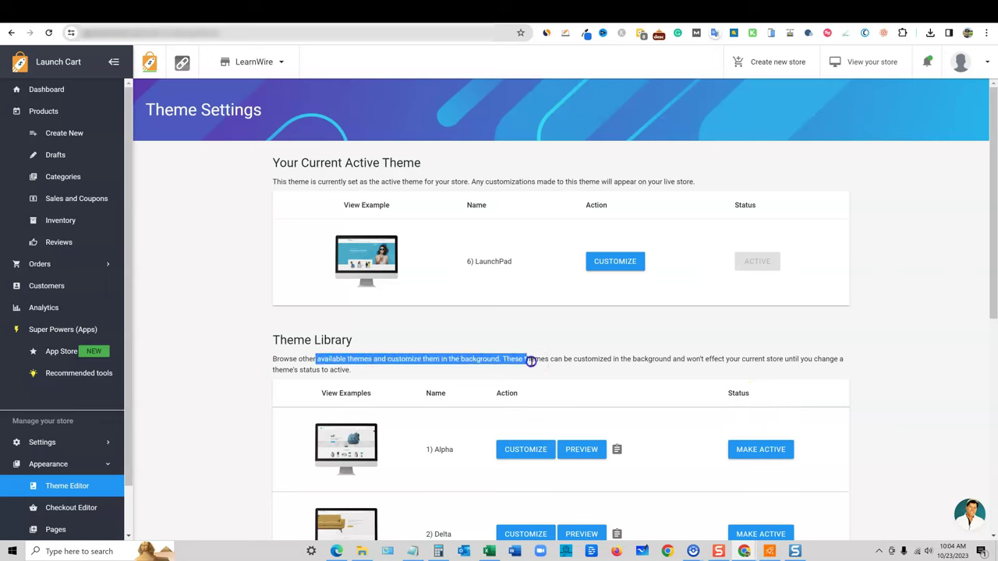
left_click_drag(718, 361, 833, 379)
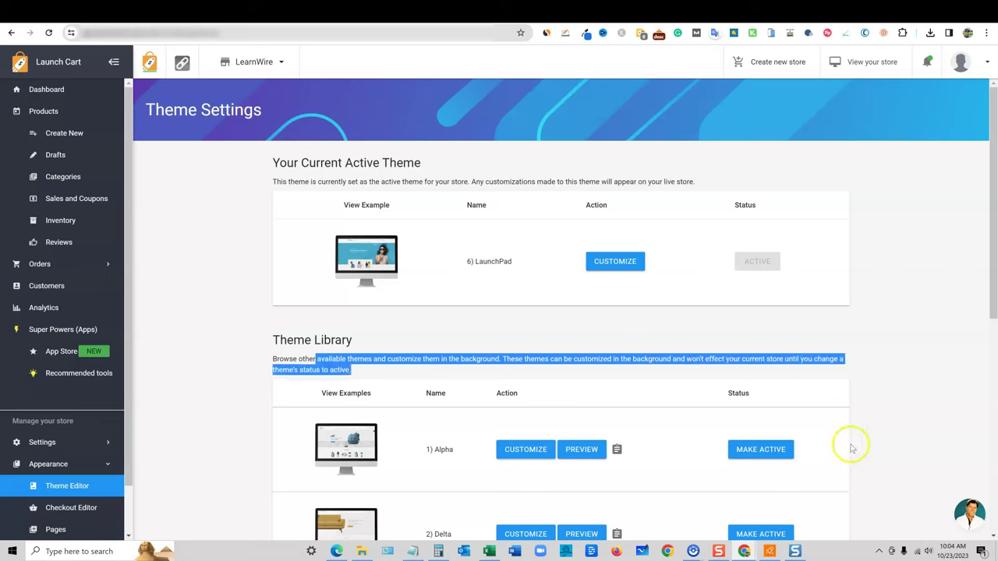
scroll(854, 421, "down", 5)
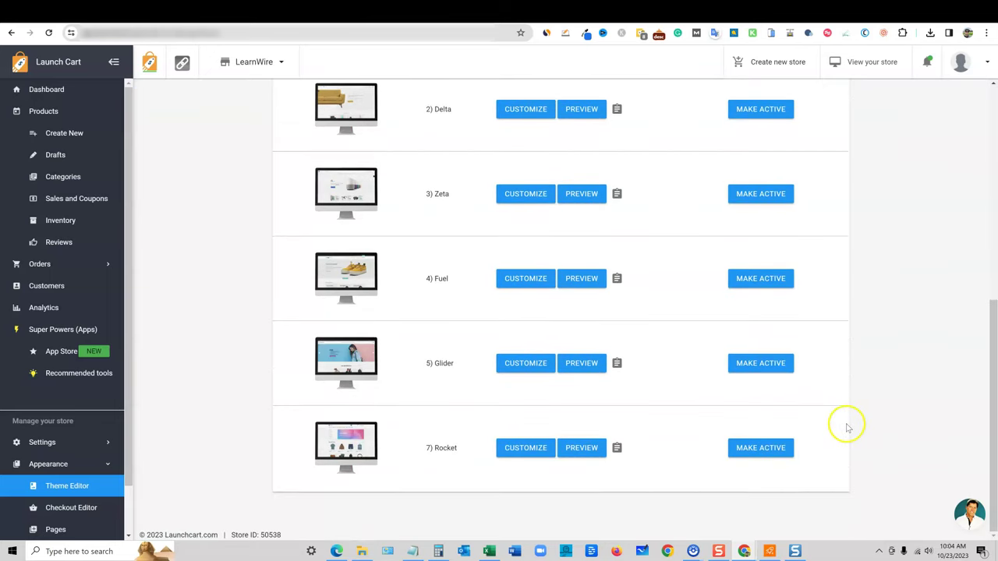
Copy the Rocket theme's preview link and open it in a new browser tab.
left_click(618, 449)
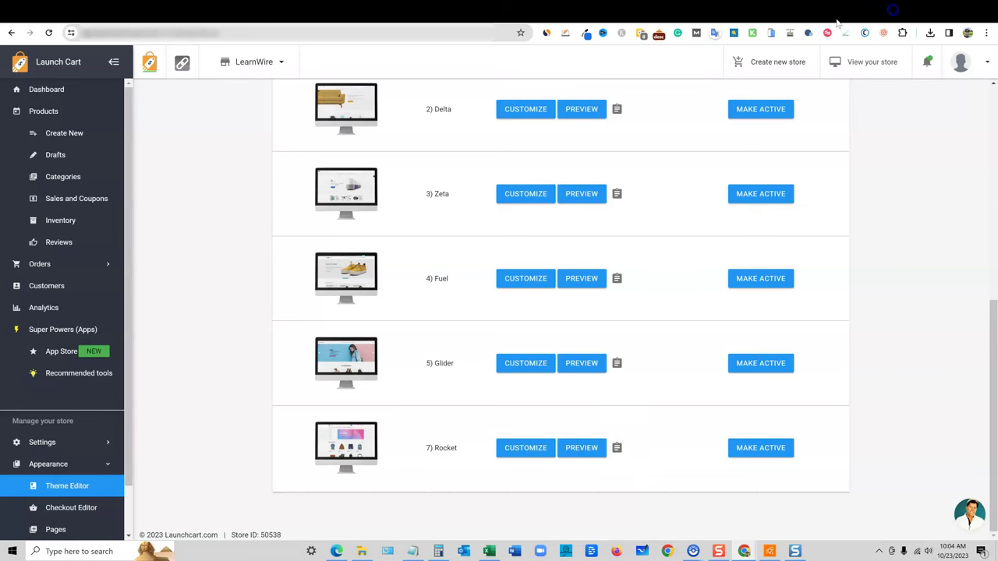
left_click(893, 10)
left_click(491, 36)
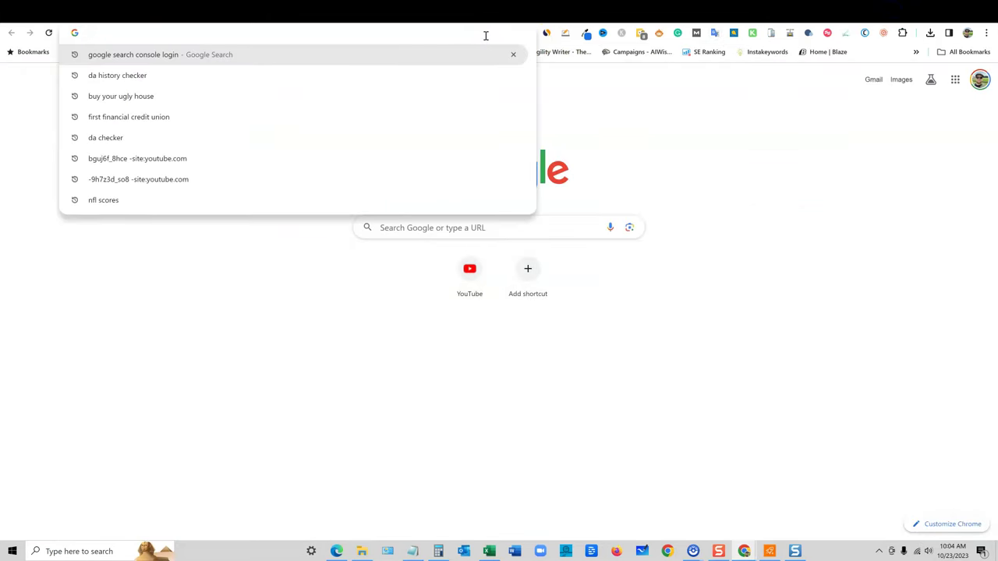
key("ctrl+v")
key("Return")
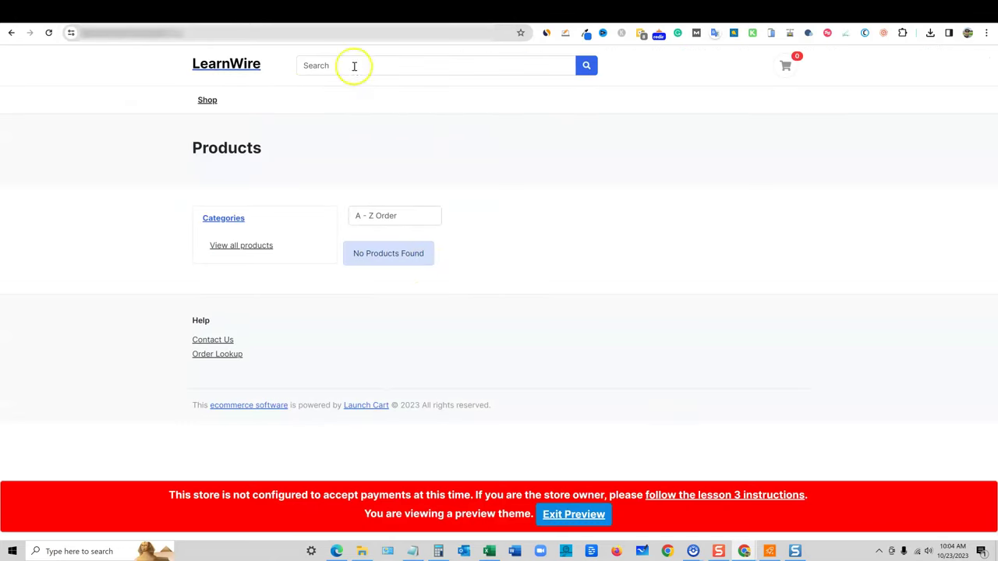
Return to Theme Settings and review the active theme and the Theme Library list.
left_click(641, 10)
scroll(479, 328, "up", 8)
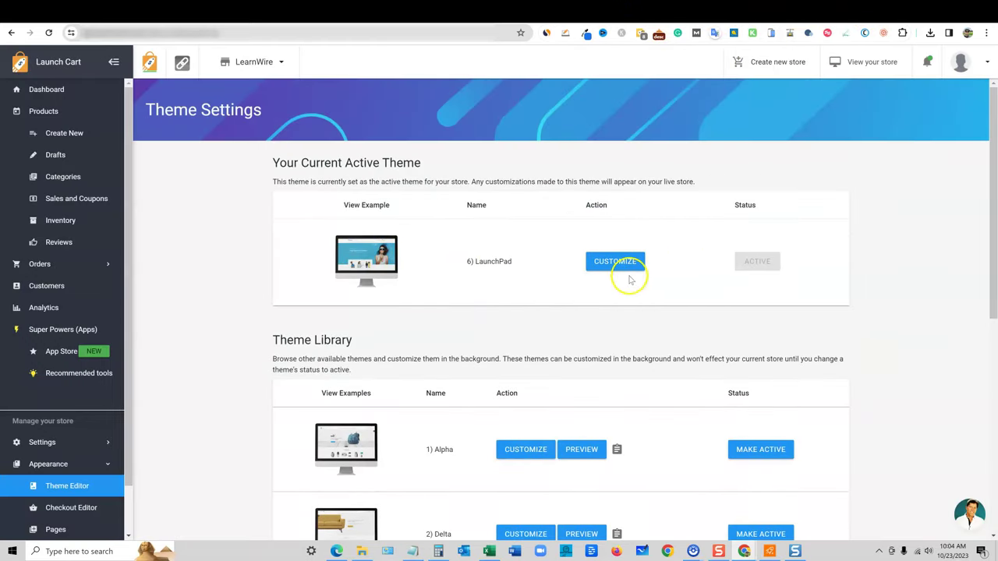
scroll(62, 390, "down", 1)
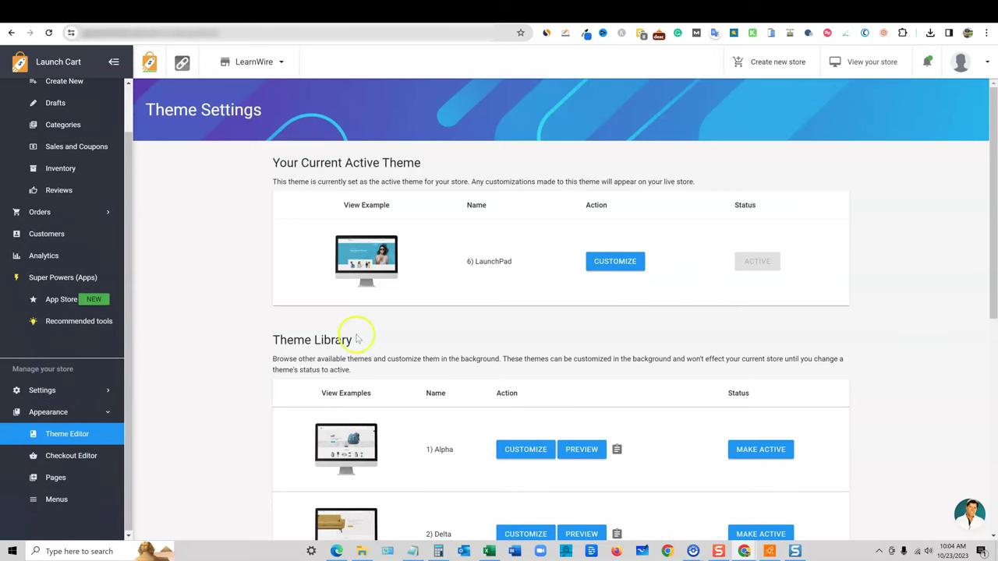
scroll(356, 331, "down", 5)
scroll(358, 359, "up", 5)
scroll(323, 357, "down", 5)
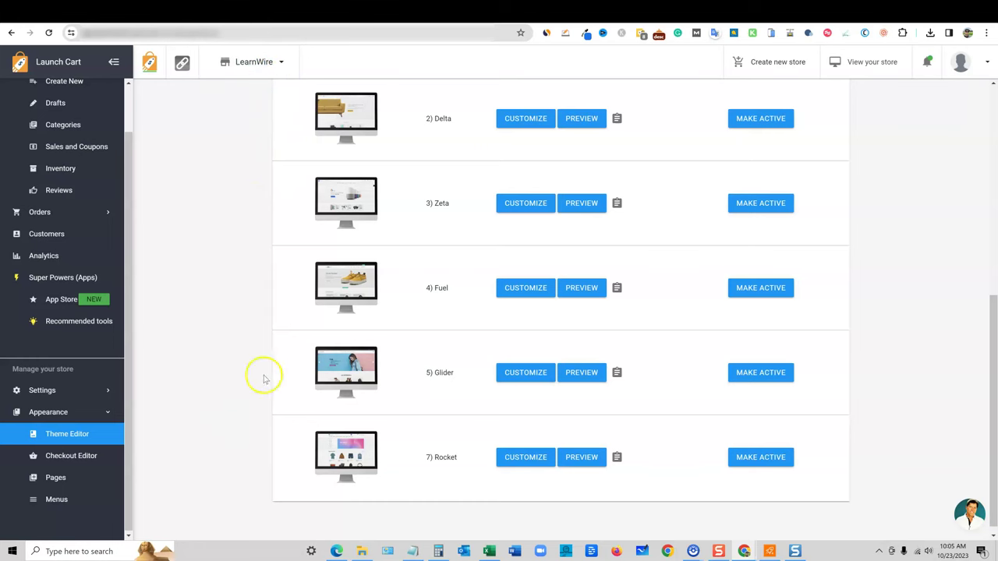
Open the active LaunchPad theme for customization and look over its General settings.
left_click(66, 460)
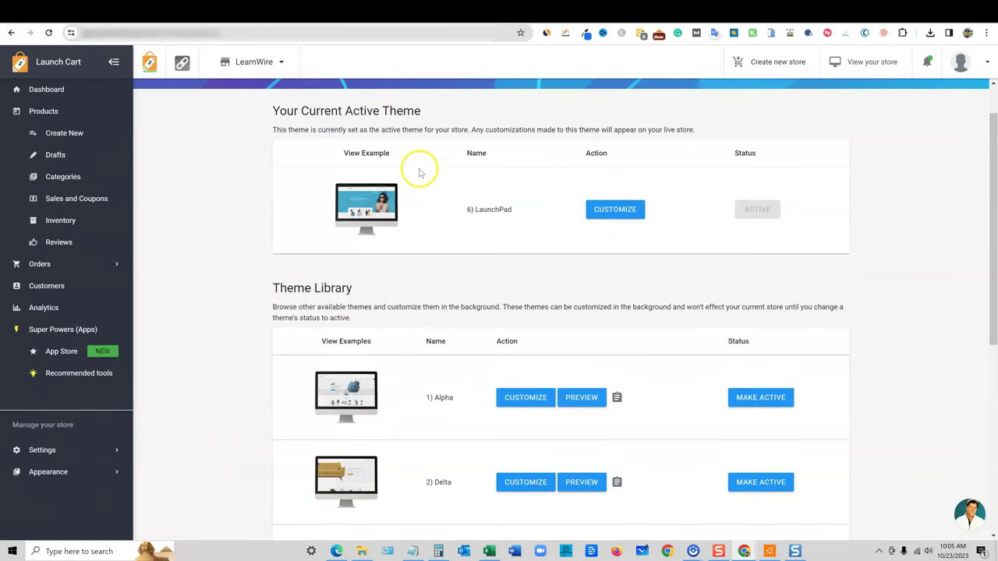
left_click(629, 214)
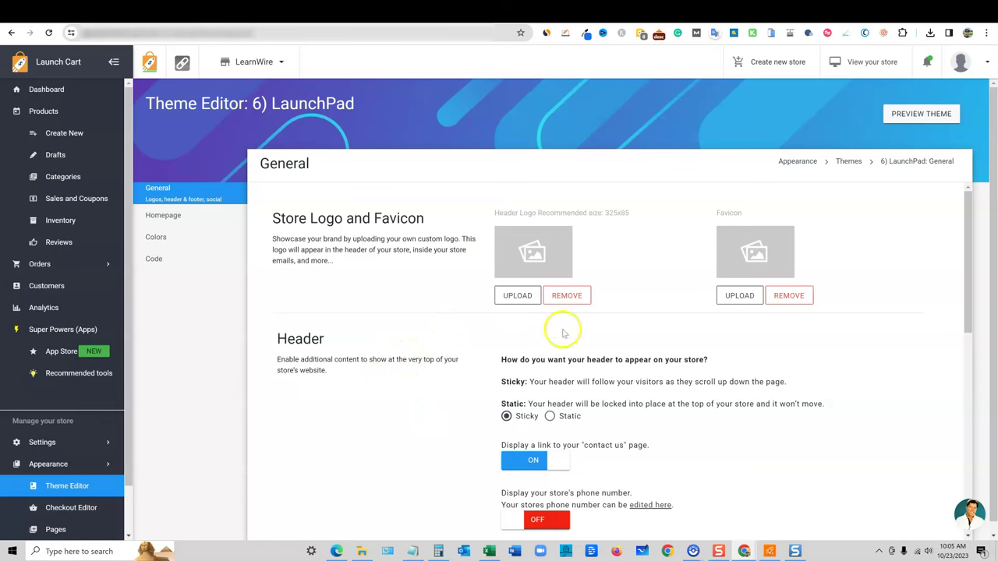
scroll(584, 386, "down", 1)
scroll(698, 319, "up", 1)
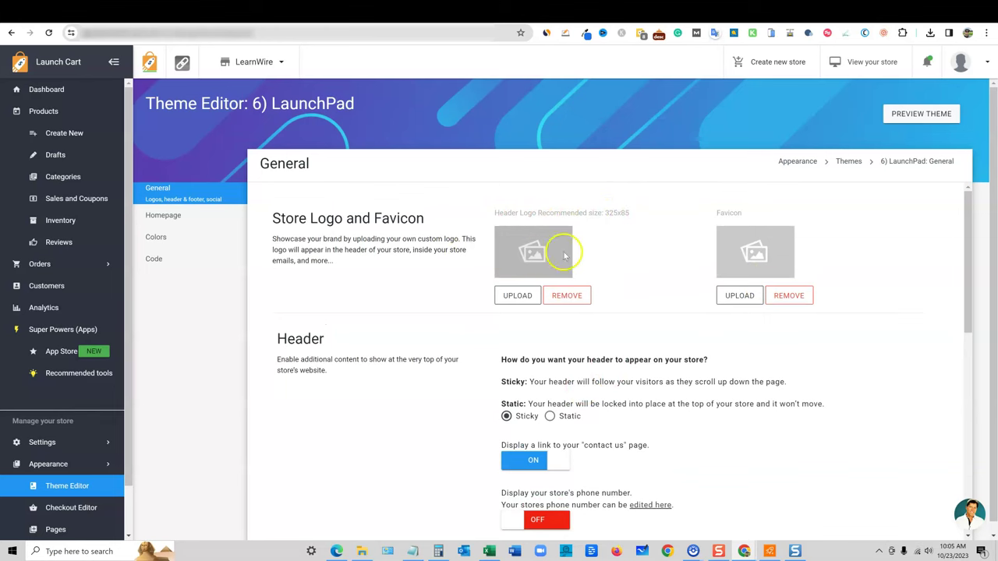
Upload The Best Software REviews.png as the store's header logo, keeping the default crop.
left_click(518, 296)
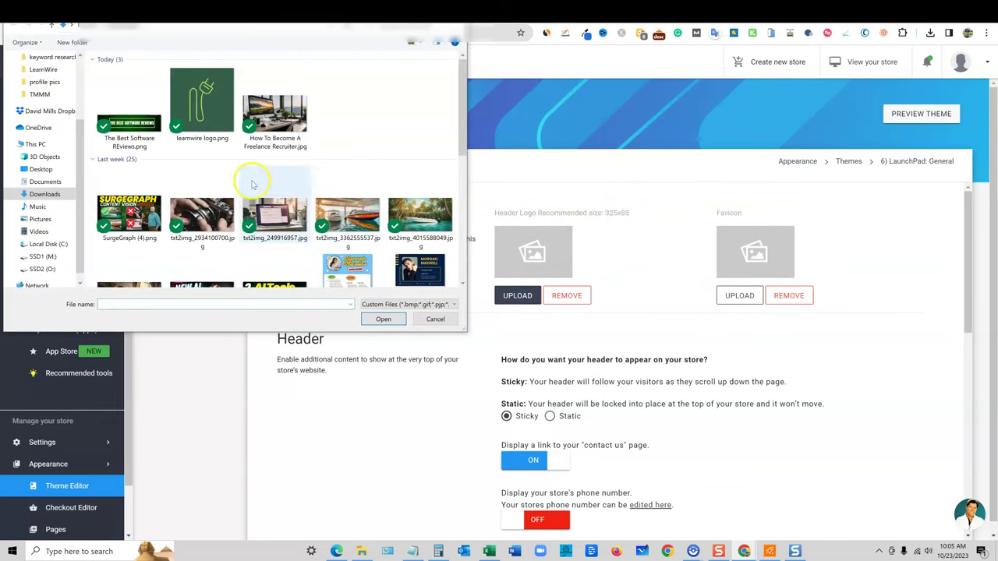
left_click(144, 134)
left_click(383, 319)
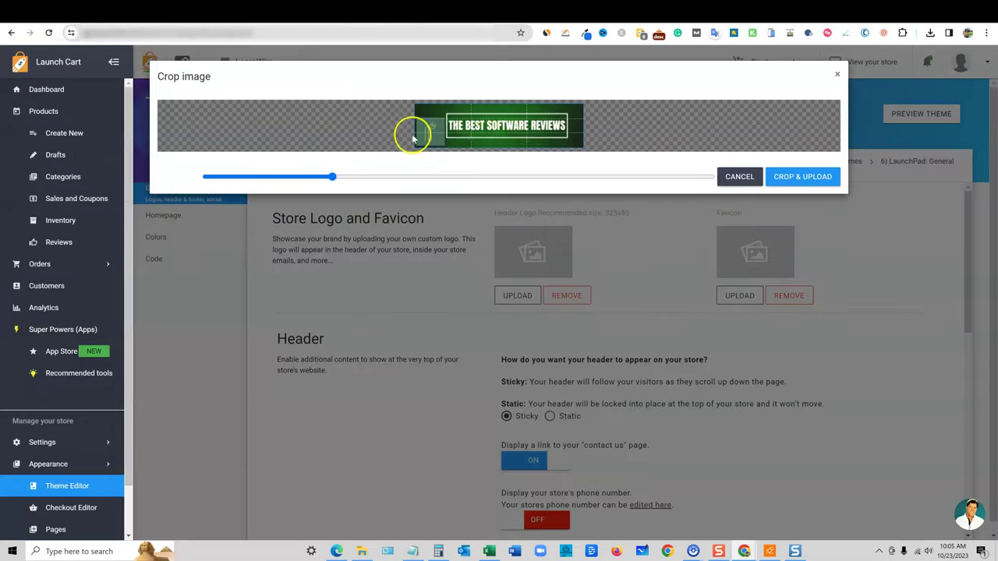
left_click(803, 177)
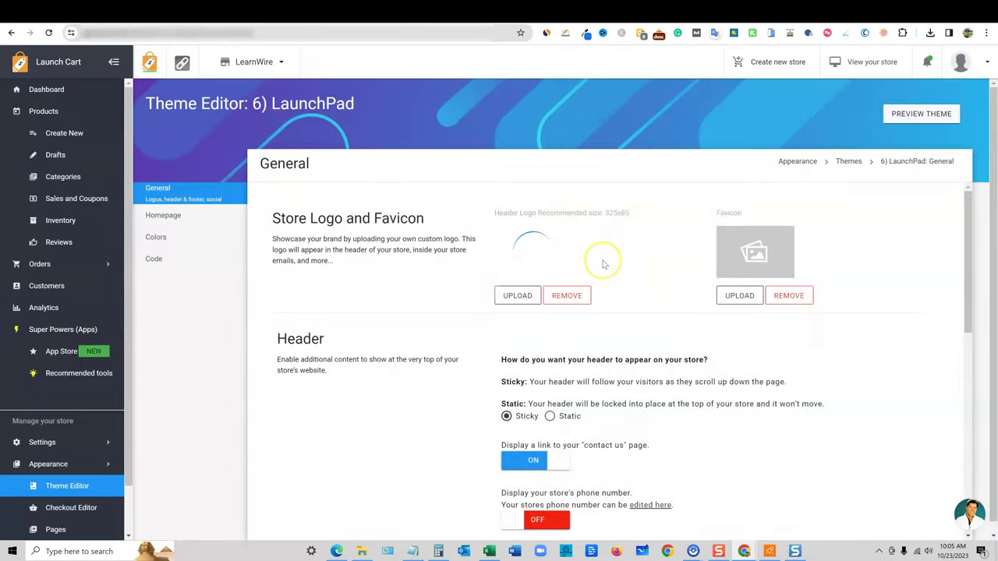
Upload learnwire logo.png as the store's favicon.
left_click(734, 290)
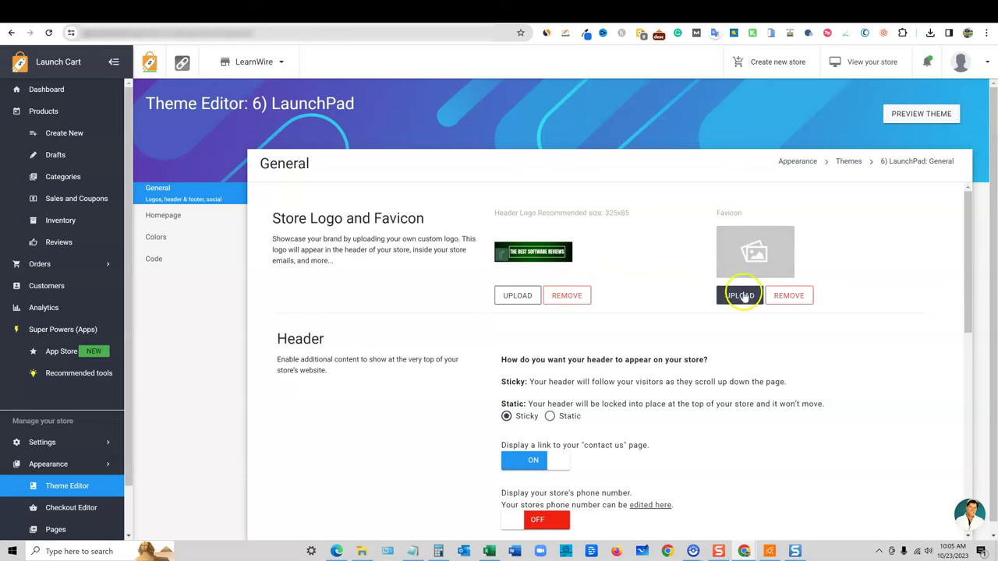
left_click(201, 108)
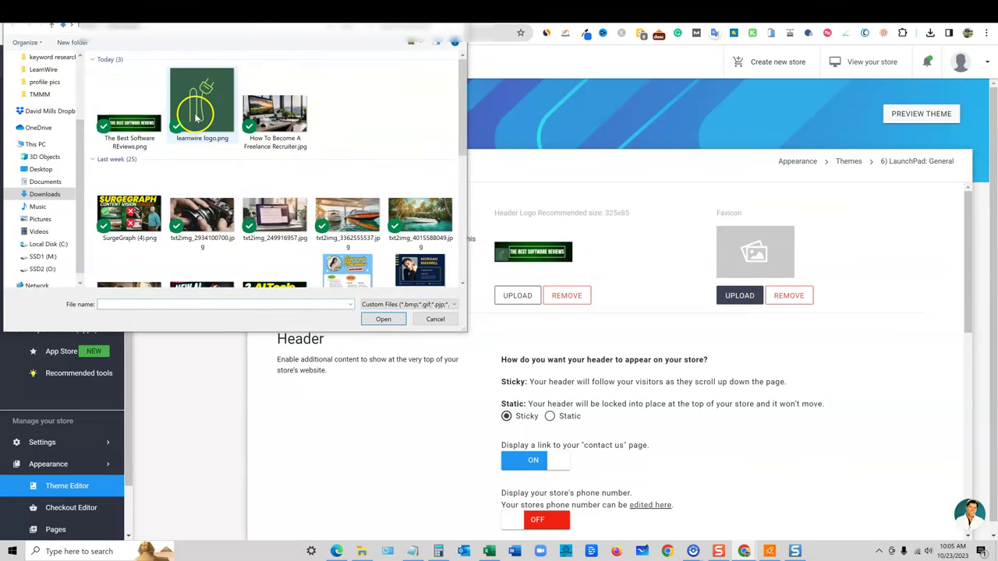
left_click(385, 319)
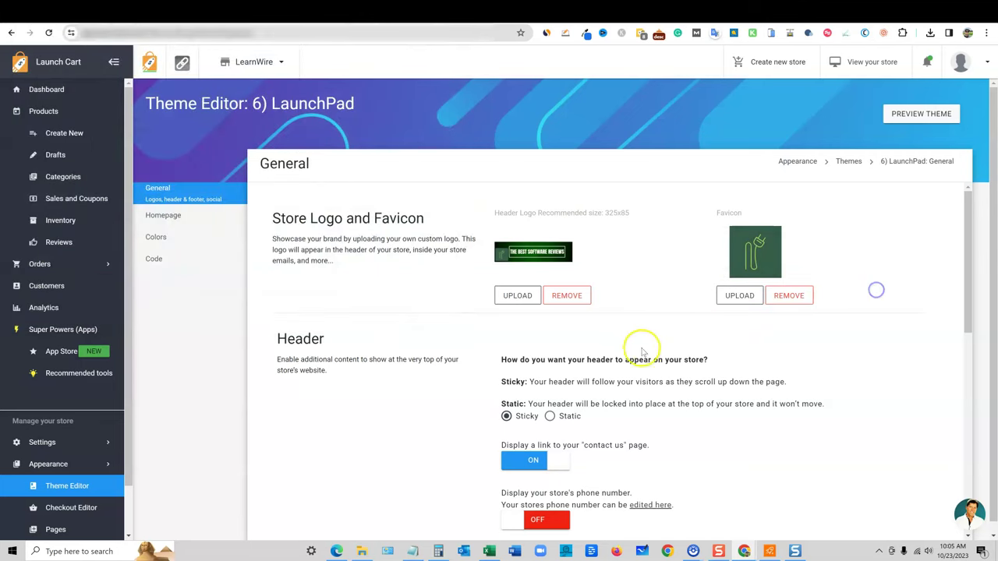
Look through the theme's Header and Footer display options, trying the header's contact page link switch and restoring it.
scroll(641, 350, "down", 1)
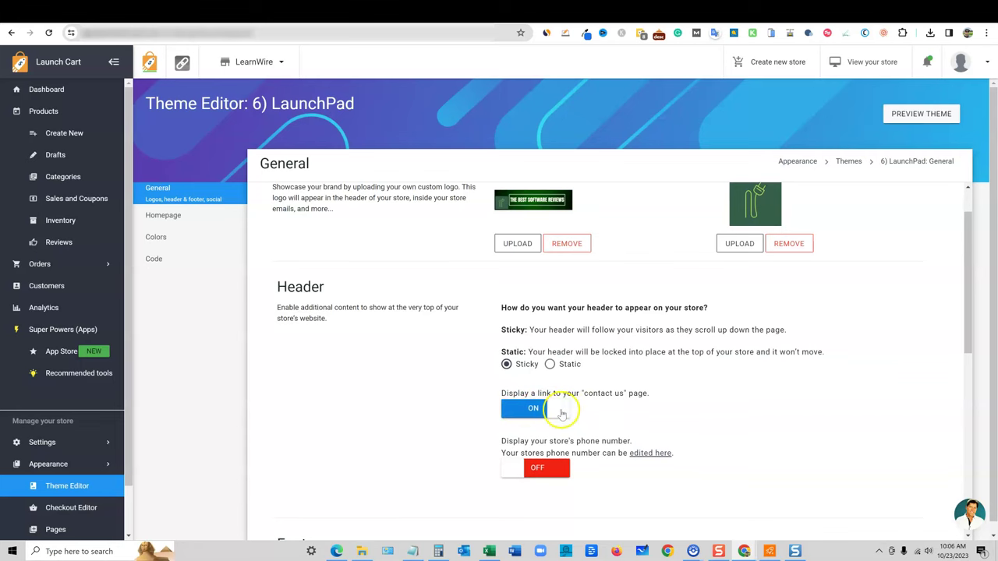
scroll(630, 445, "down", 2)
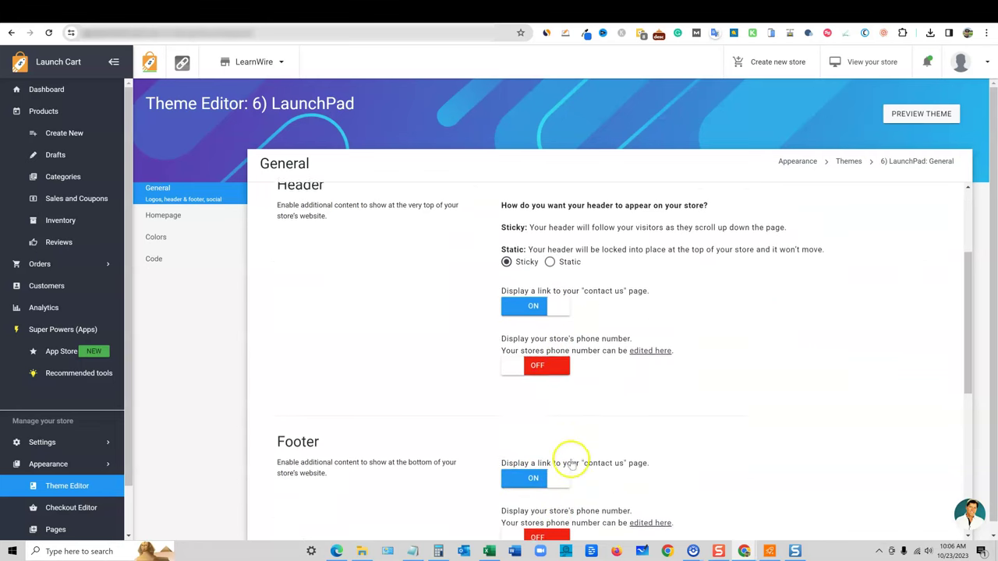
left_click(537, 312)
left_click(535, 312)
scroll(567, 427, "down", 1)
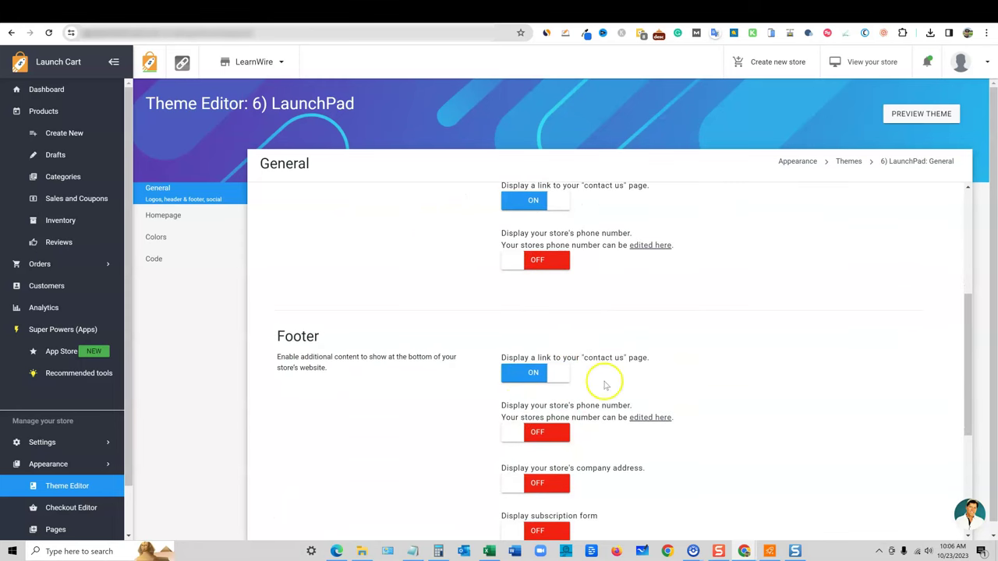
scroll(601, 383, "down", 2)
scroll(546, 426, "down", 1)
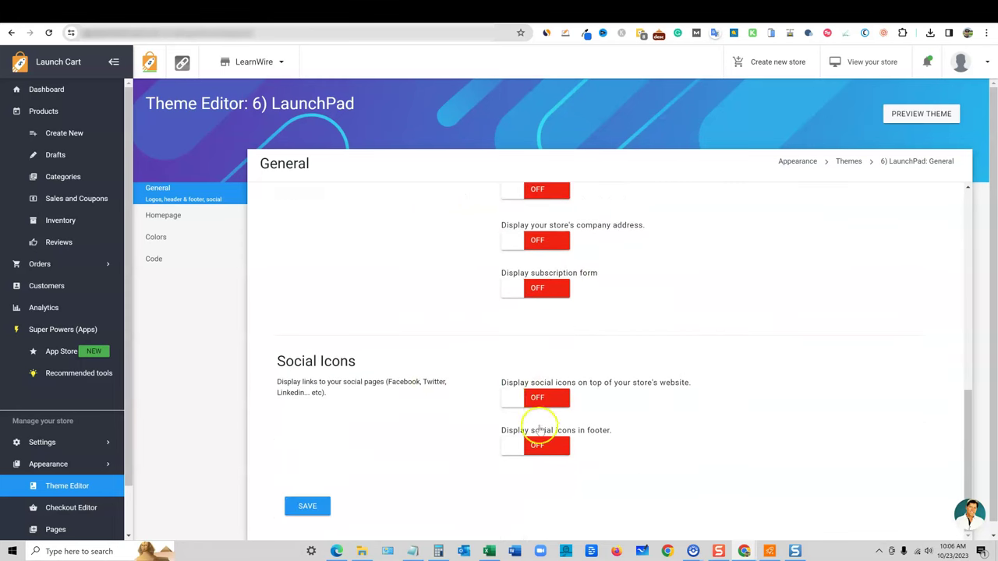
left_click(552, 399)
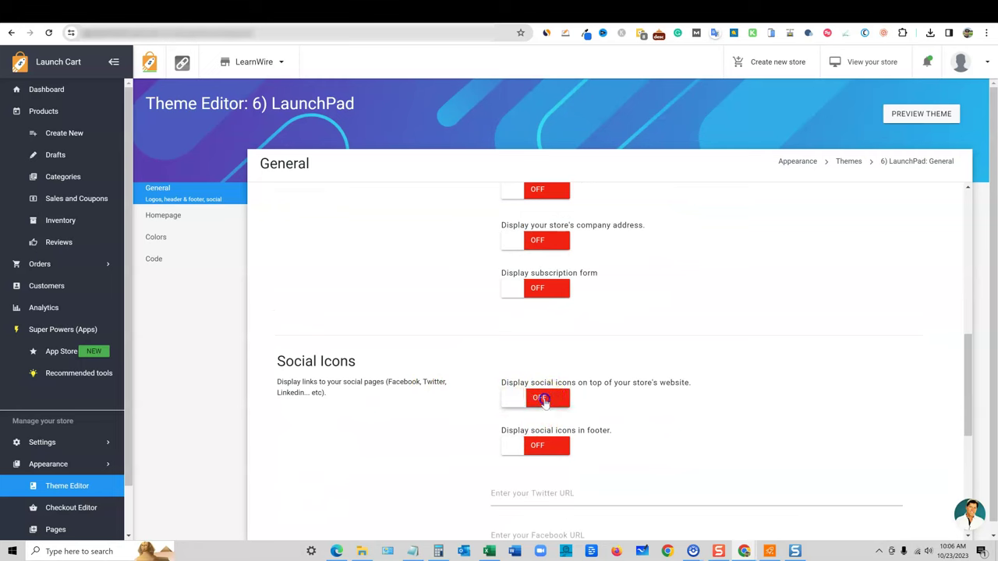
scroll(585, 440, "down", 3)
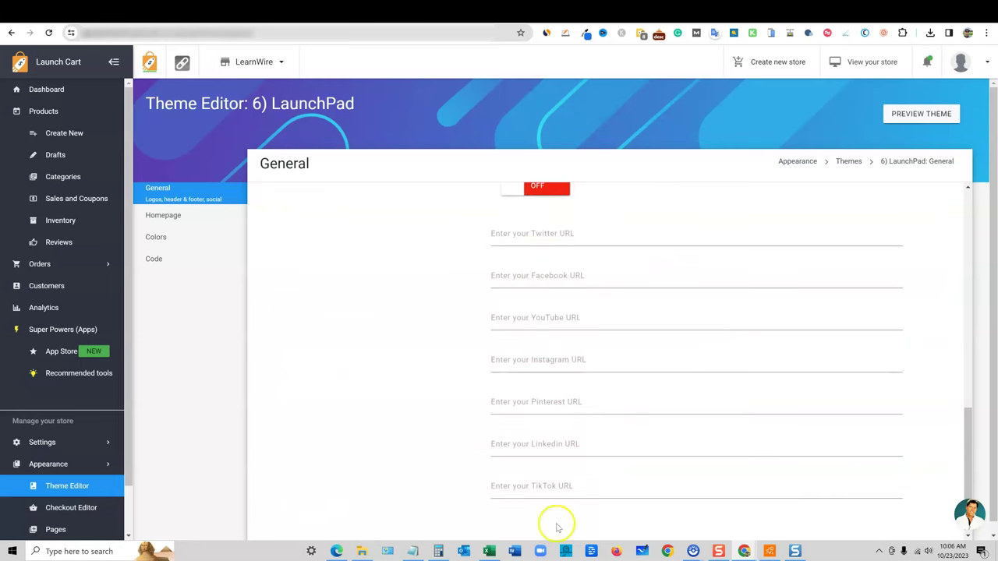
scroll(556, 383, "up", 1)
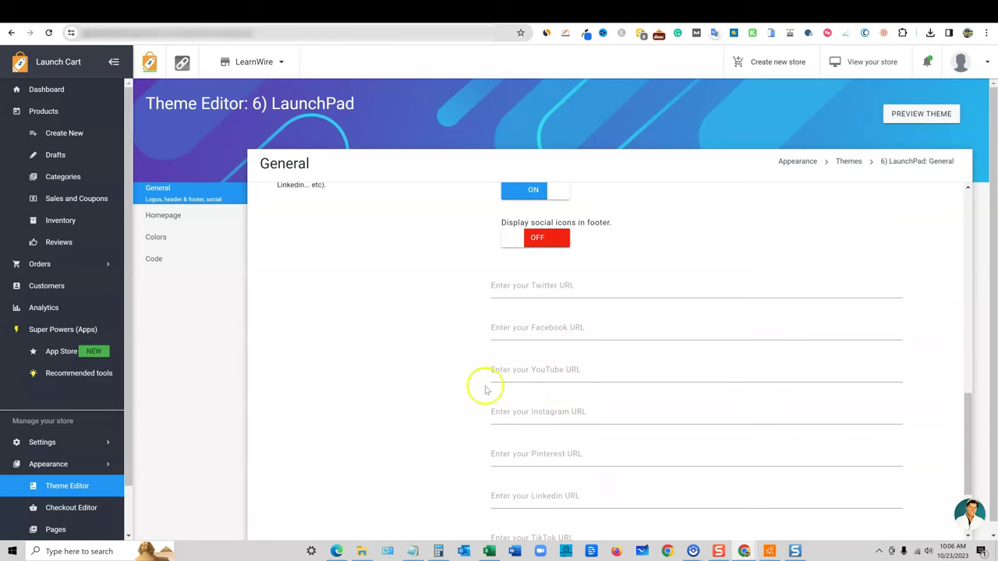
left_click(560, 373)
type("https://www.youtube.com/")
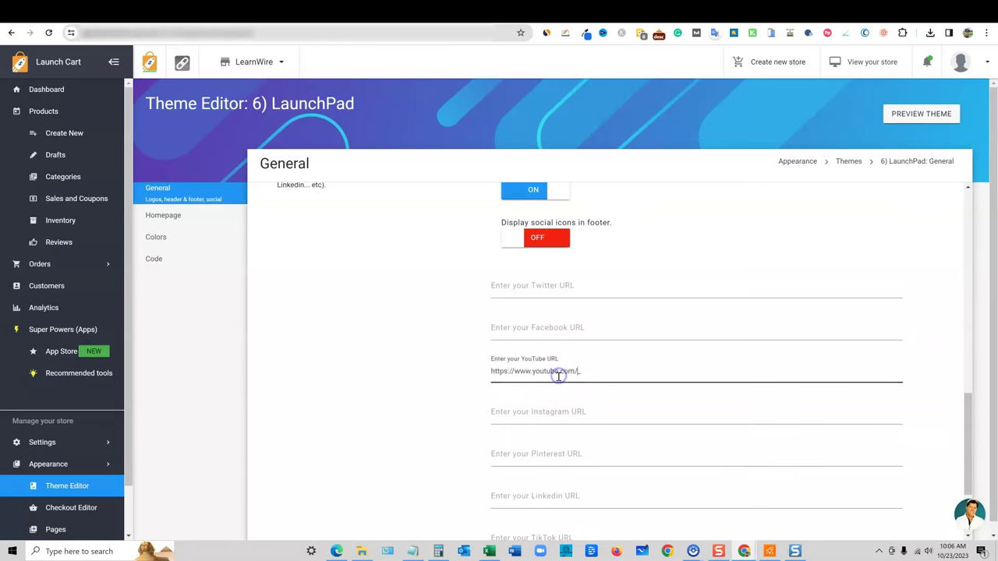
type("c/LearnWire")
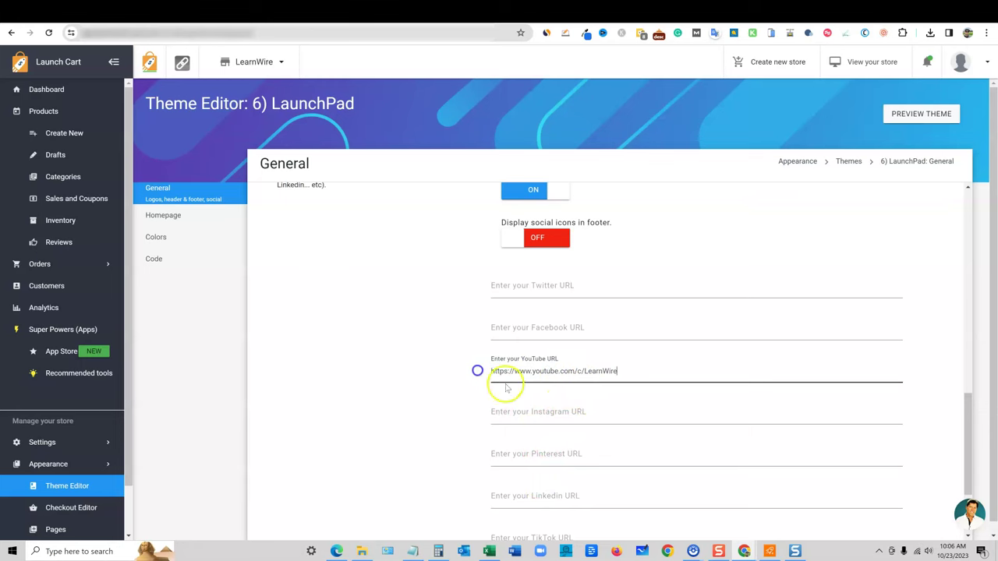
scroll(575, 406, "down", 1)
scroll(574, 408, "up", 3)
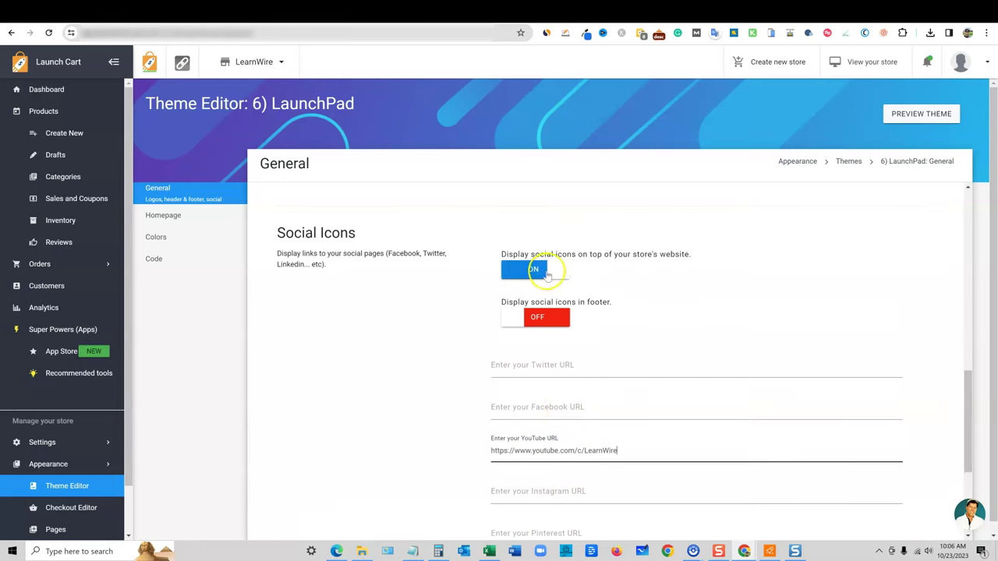
scroll(346, 429, "down", 3)
left_click(307, 507)
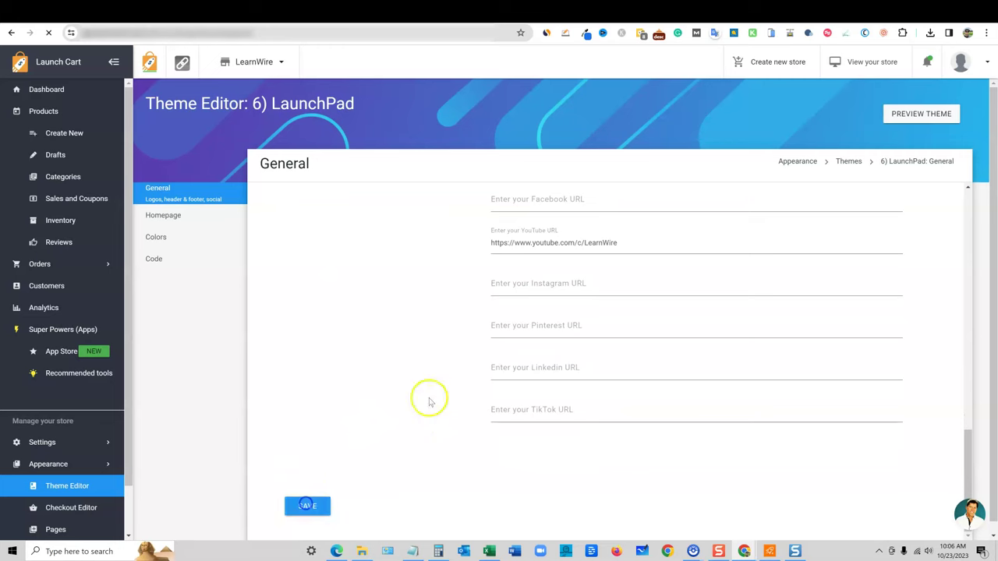
Switch to the storefront's browser tab and reload it to check the logo and social icon.
left_click(673, 9)
left_click(47, 33)
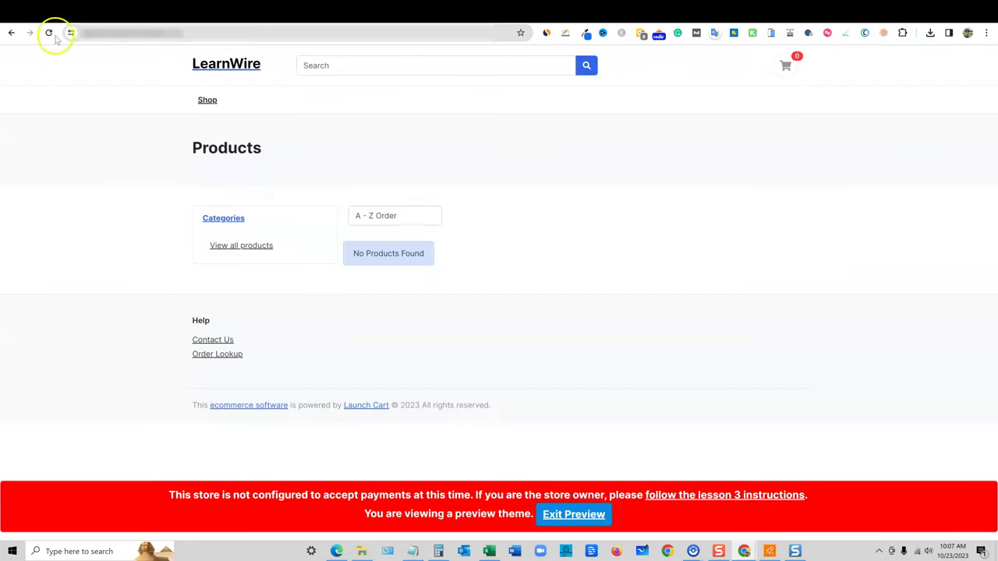
left_click(50, 32)
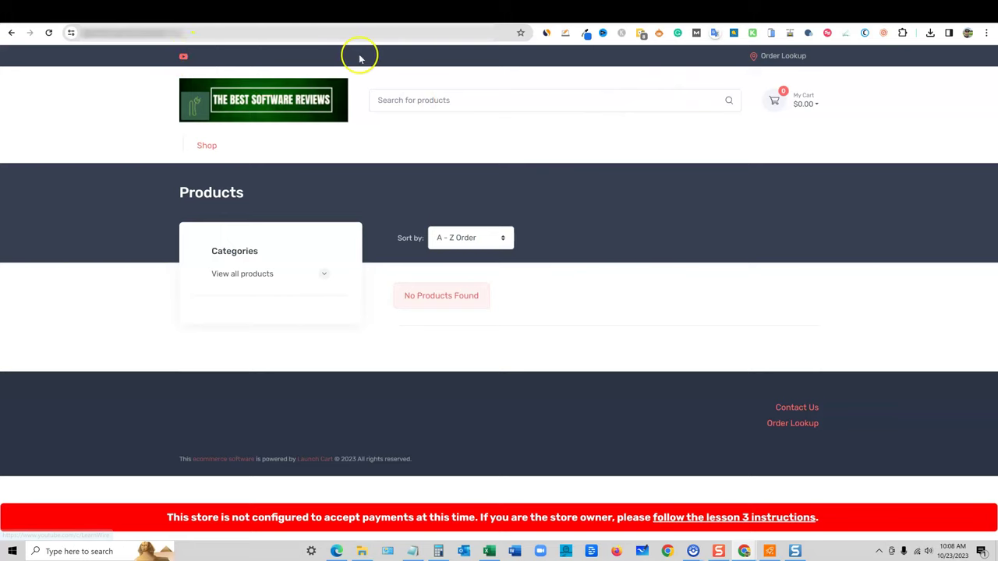
Return to the store admin, open the Checkout Editor, and examine the plan prices and feature comparison table.
left_click(590, 12)
scroll(63, 492, "down", 1)
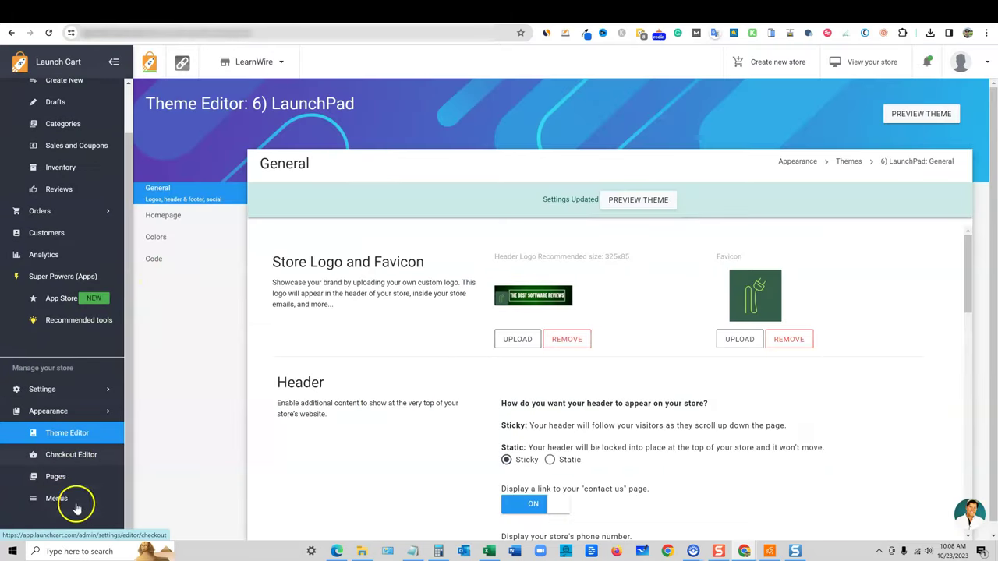
left_click(58, 460)
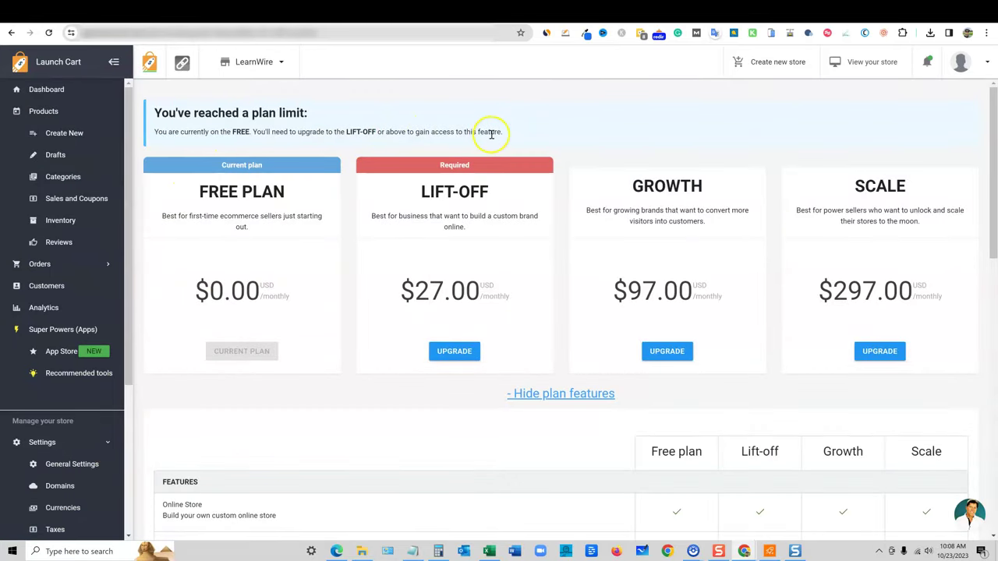
scroll(590, 350, "down", 5)
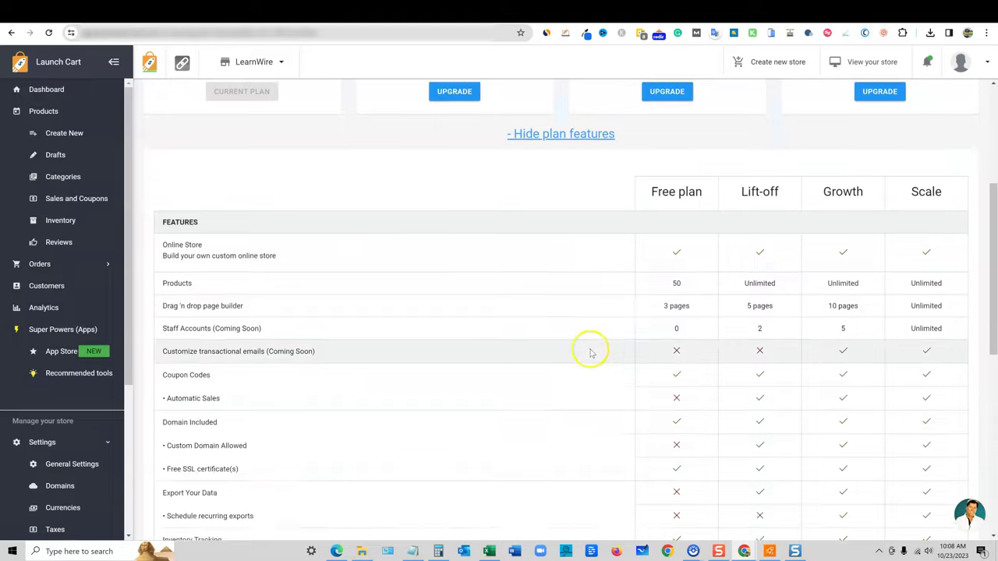
scroll(575, 361, "up", 5)
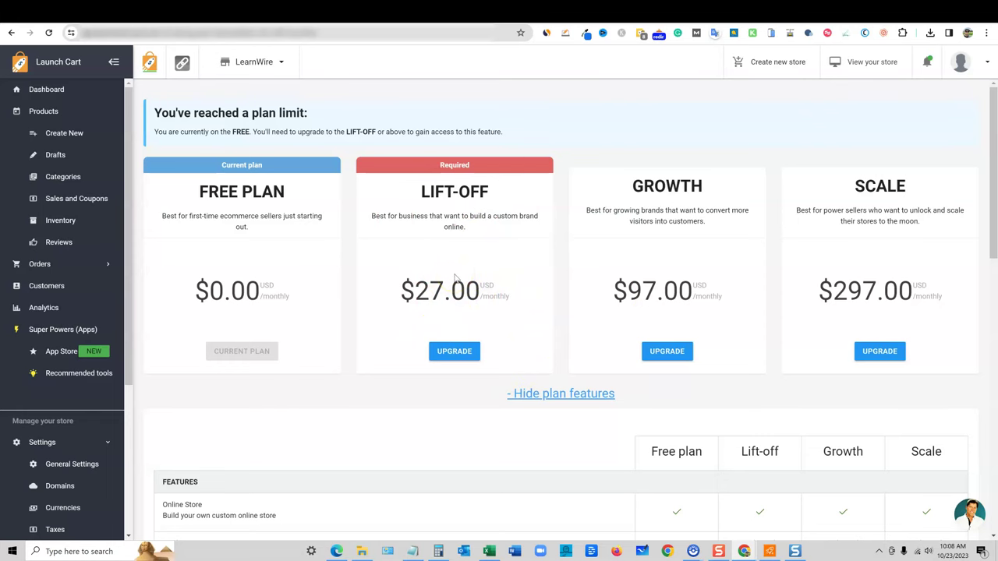
scroll(457, 375, "down", 4)
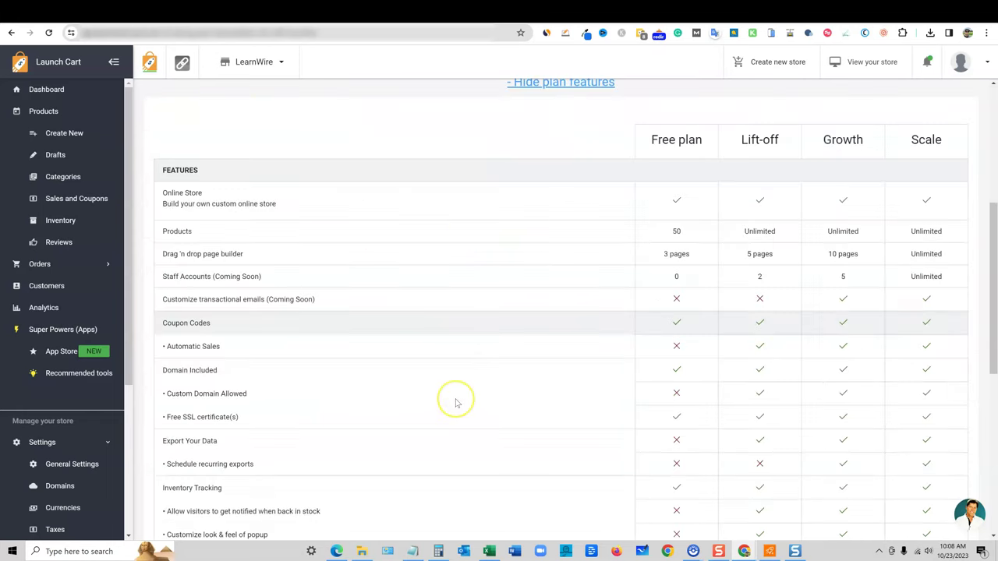
scroll(467, 397, "down", 6)
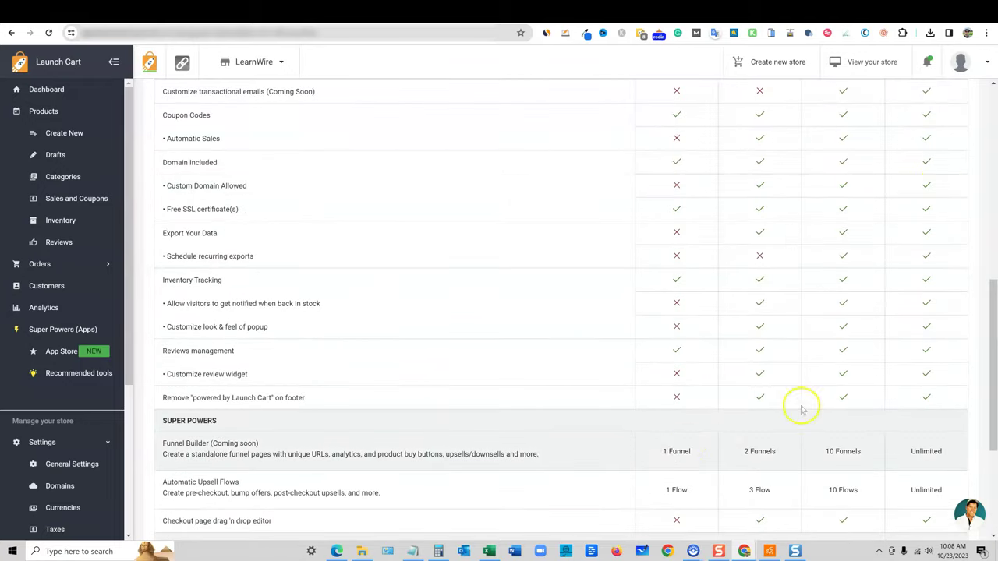
Open the store's Pages list and view the internal Contact Us page with its form fields.
left_click(73, 494)
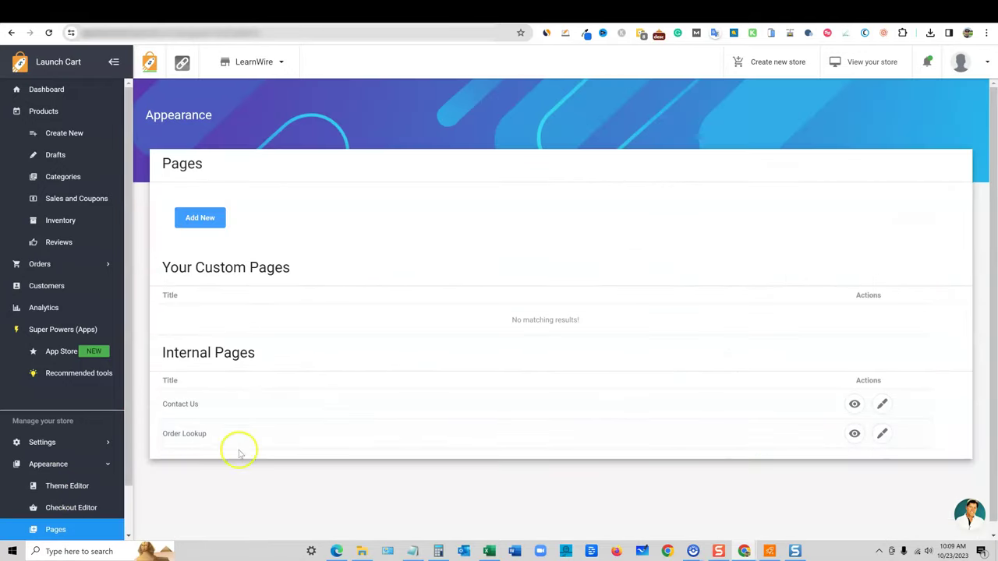
left_click(855, 404)
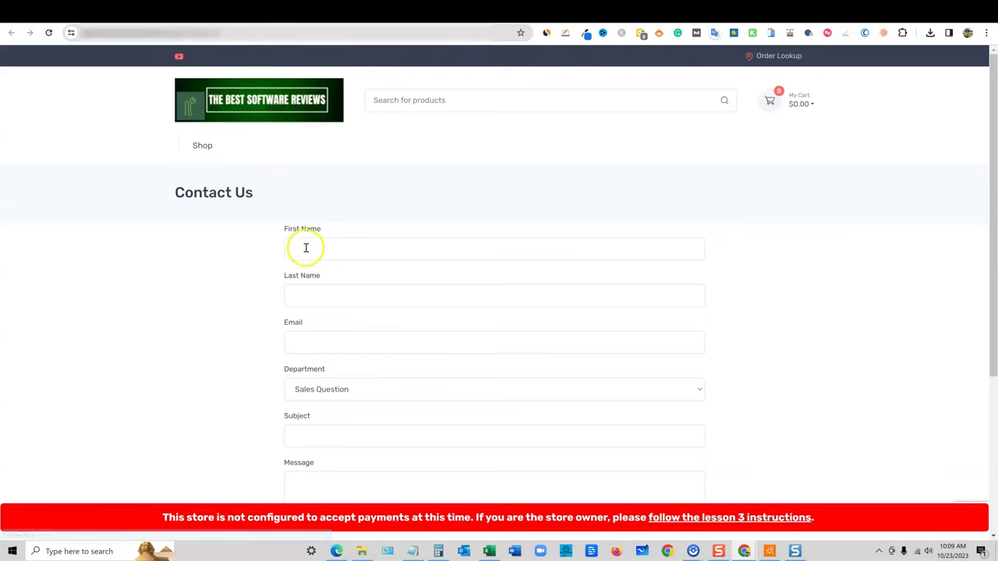
left_click(356, 395)
left_click(281, 414)
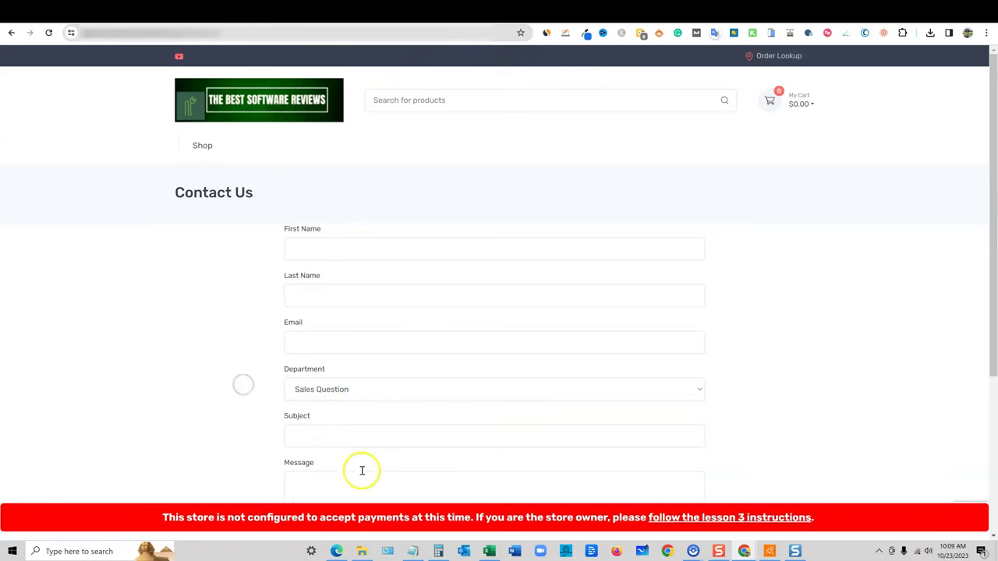
scroll(367, 460, "down", 3)
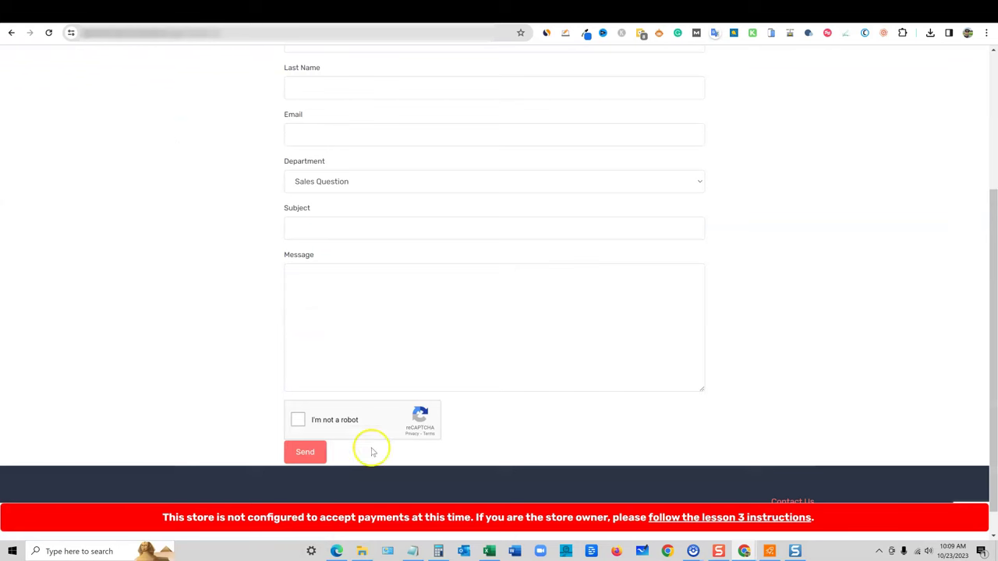
left_click(305, 452)
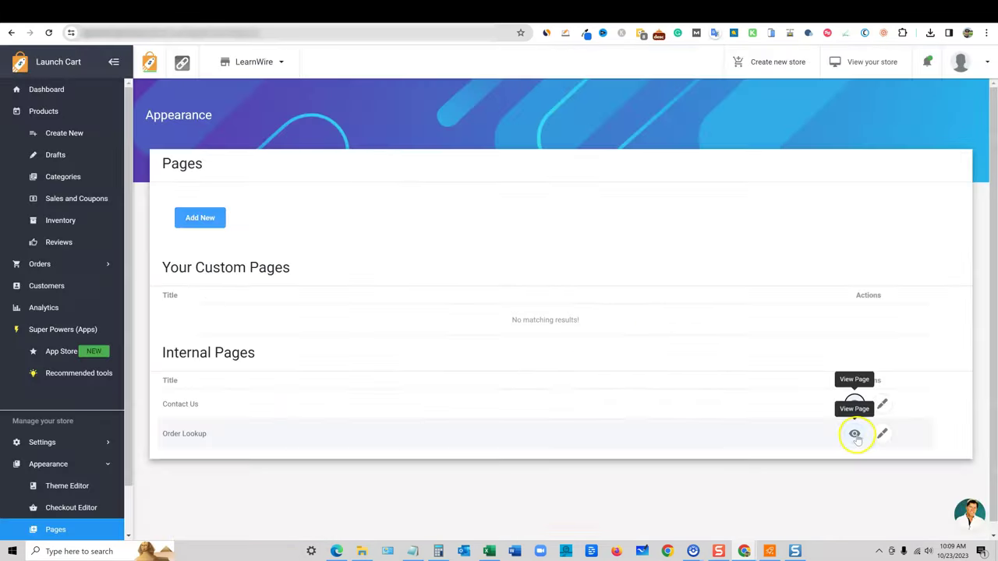
View the internal Order Lookup page and its order search form, and return to the Pages list.
left_click(855, 432)
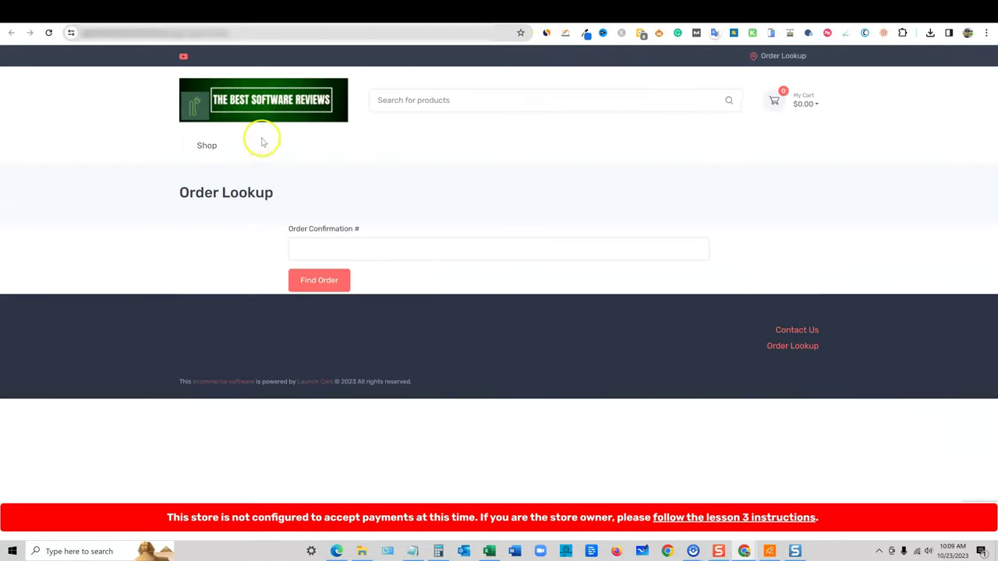
left_click(342, 250)
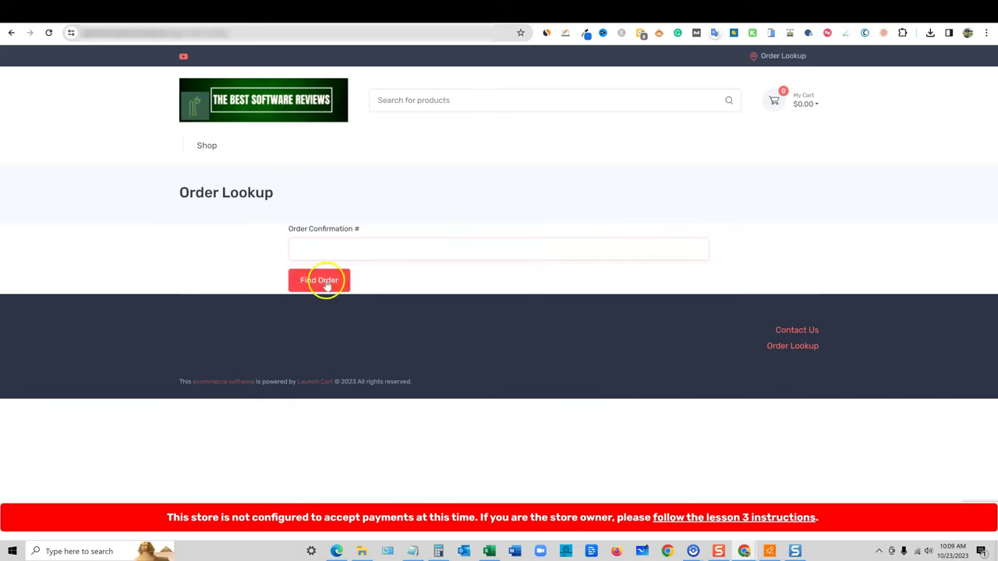
left_click(551, 12)
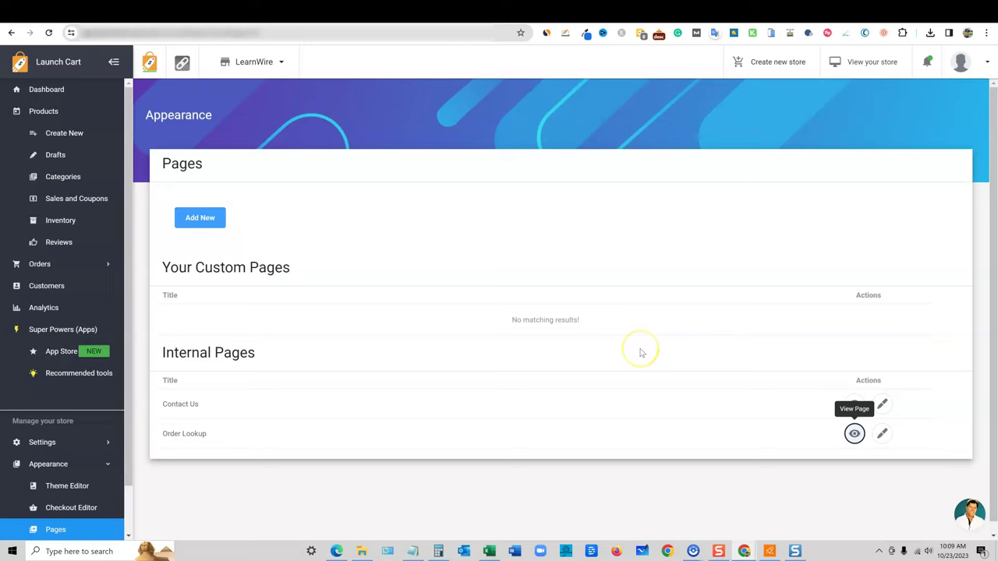
Create a new blank page titled Test with the URL ending test, including the theme's header and footer.
left_click(201, 218)
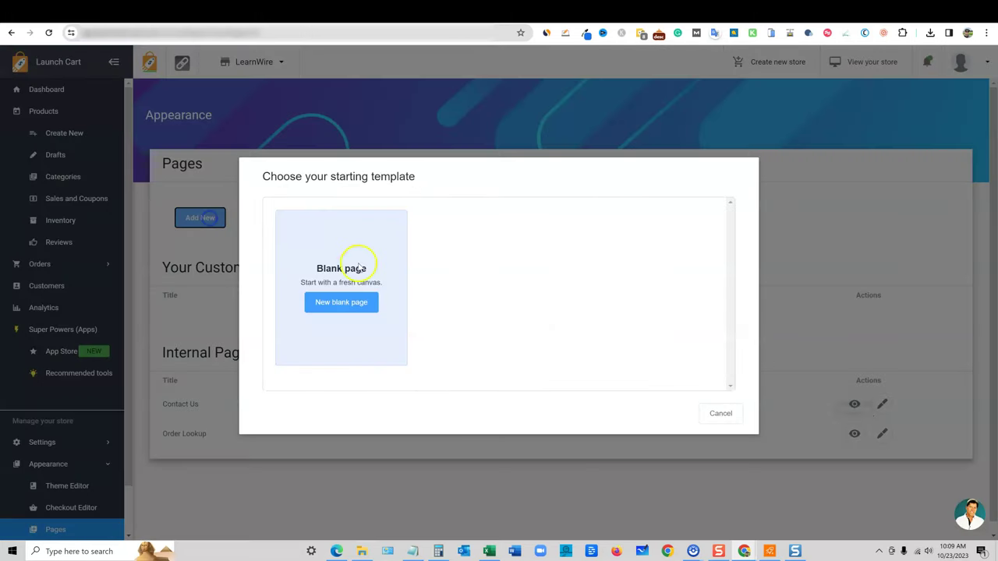
left_click(363, 302)
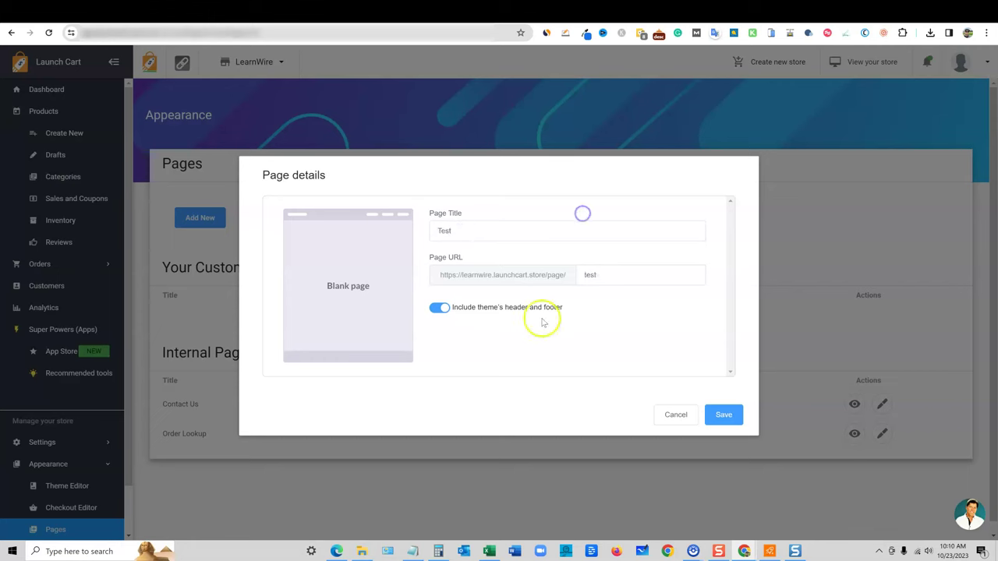
left_click(716, 415)
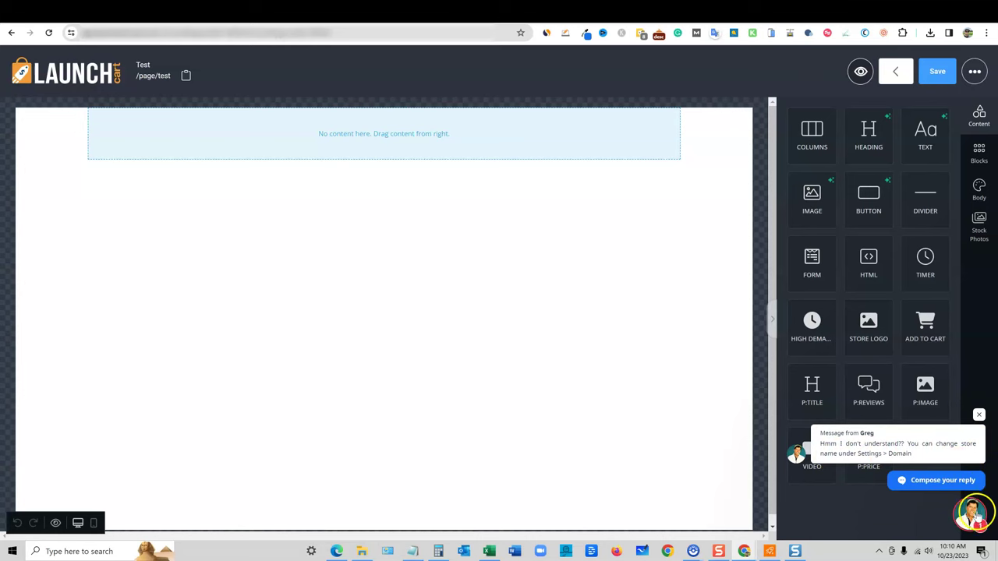
Open the support chat and send the reply "Thank you!".
left_click(971, 515)
left_click(860, 457)
type("Tahnk")
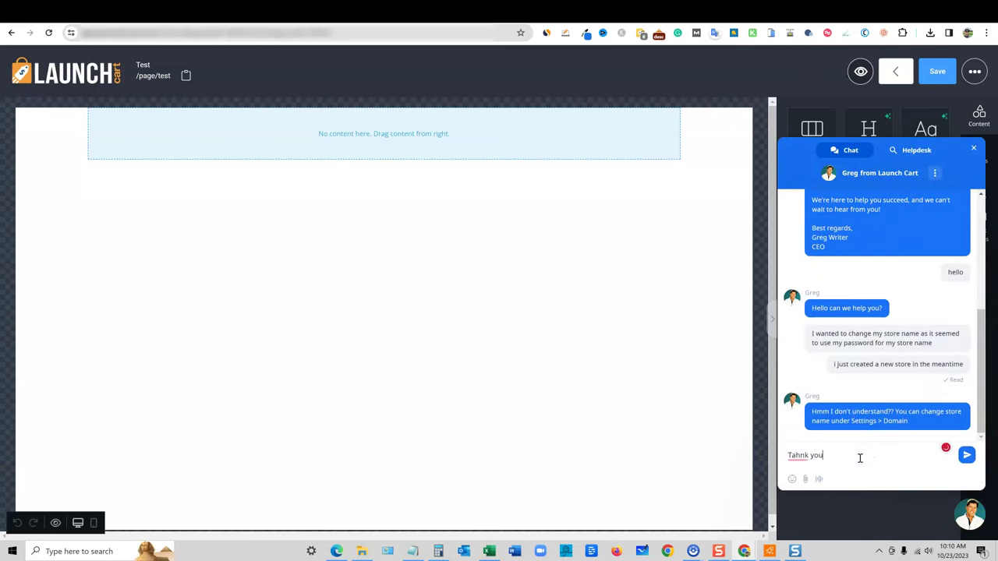
left_click(967, 454)
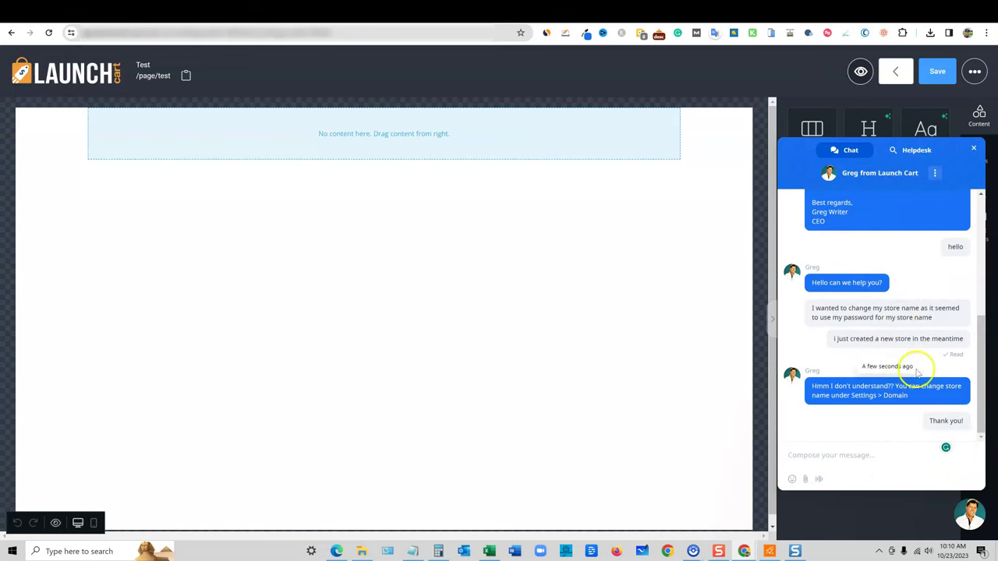
Close the support chat and place a heading element in the Test page's empty row.
left_click(973, 149)
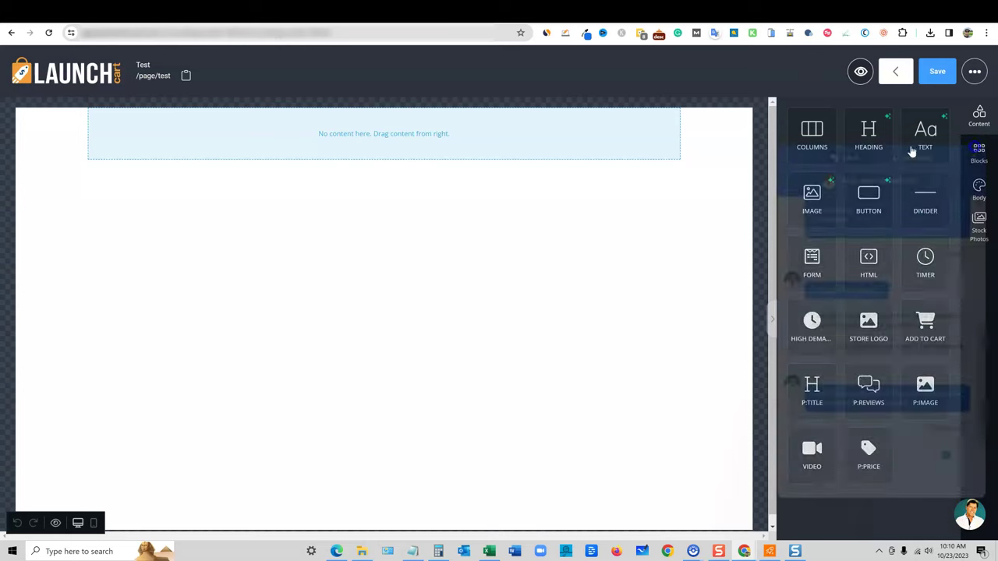
scroll(392, 302, "down", 1)
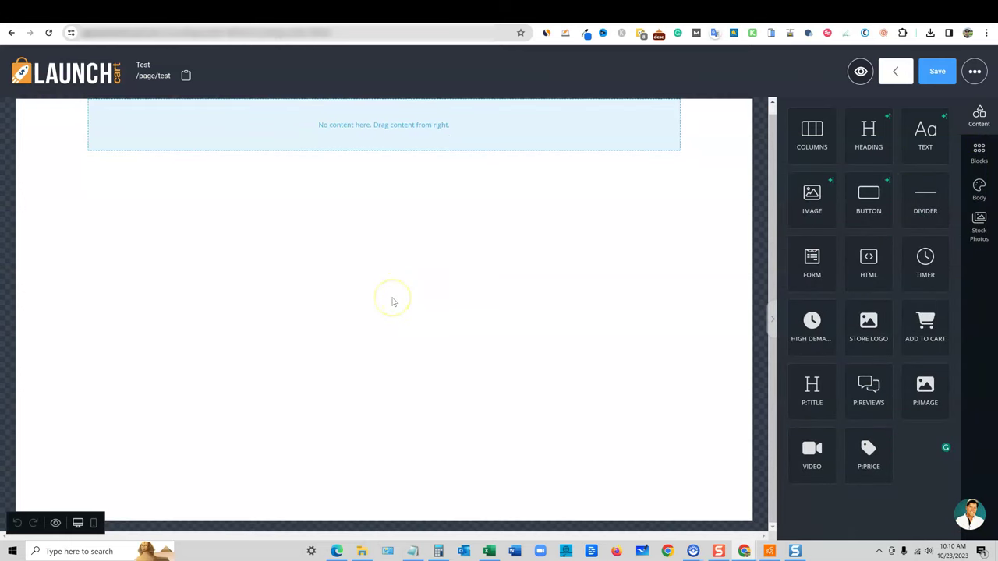
scroll(393, 302, "up", 1)
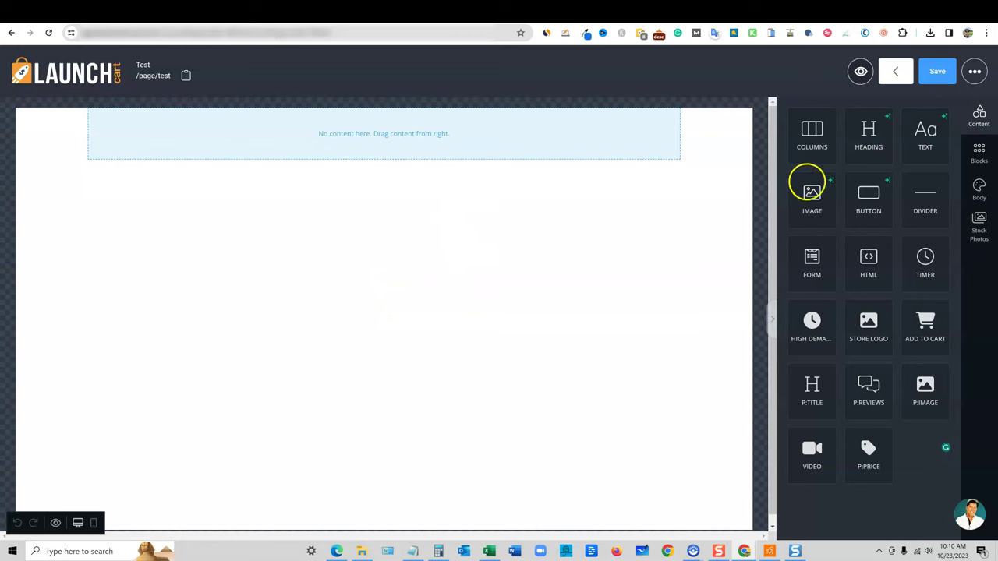
left_click_drag(878, 164, 390, 144)
left_click(127, 123)
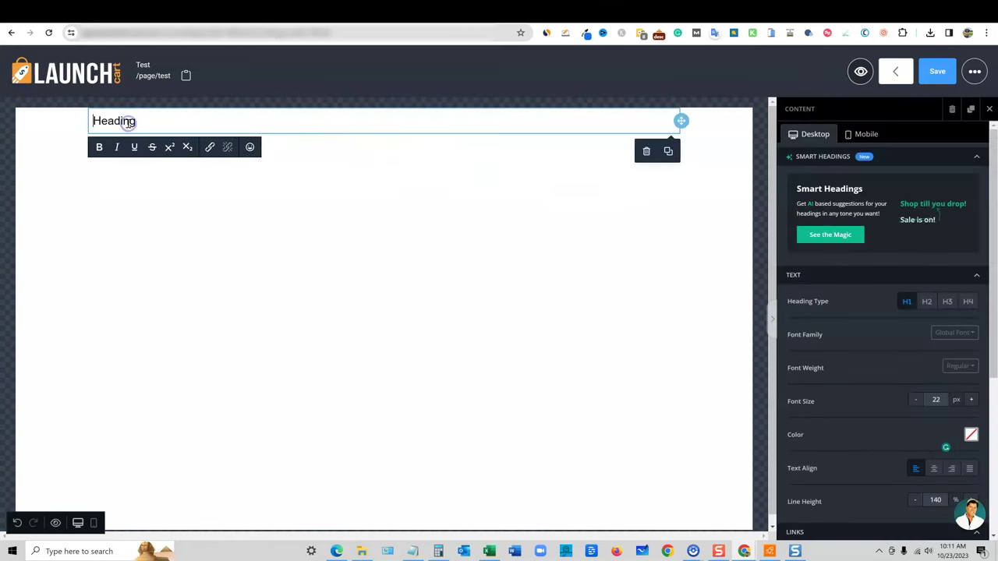
left_click(77, 125)
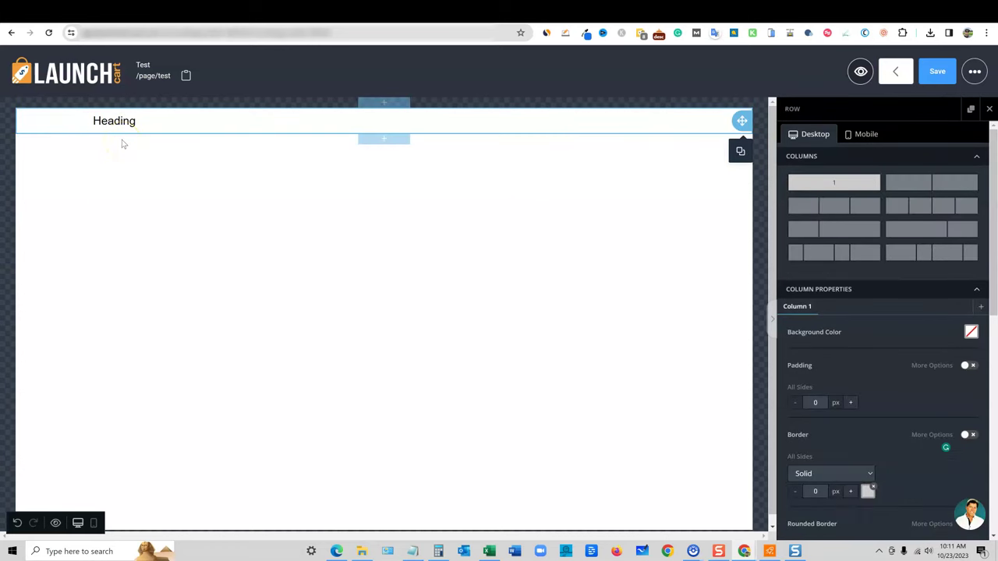
Enter the heading text "Want a free LearnWire Shirt?" and replace it with the AI suggestion "Show Your LearnWire Pride with a Free Shirt!".
double_click(145, 122)
type("Want a free LearnWire")
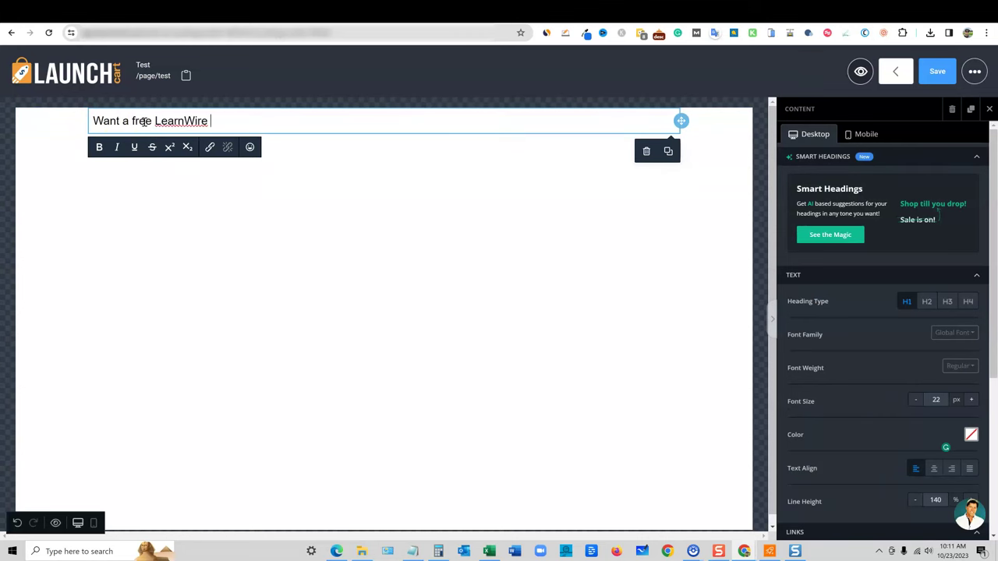
type("?")
left_click(390, 128)
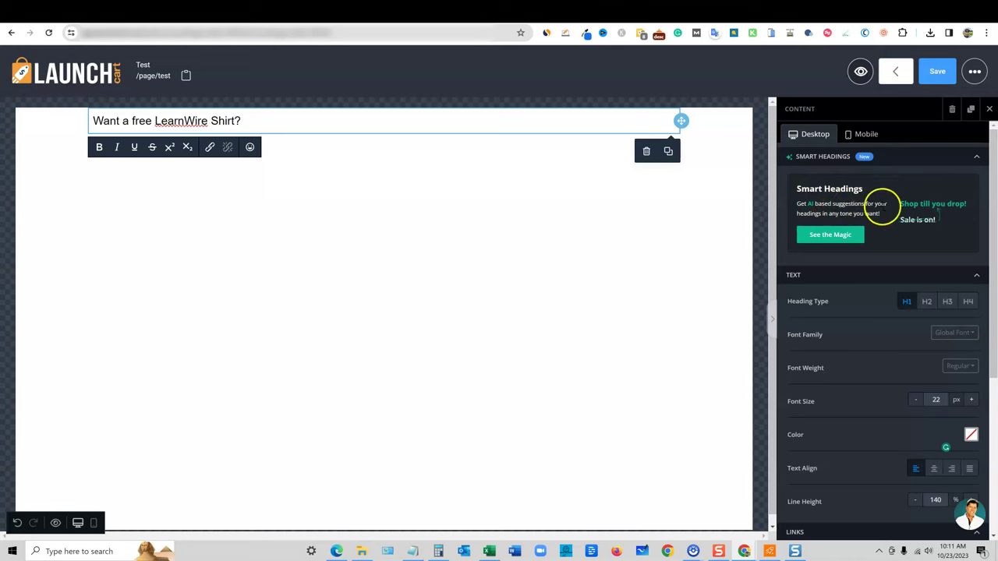
left_click(846, 240)
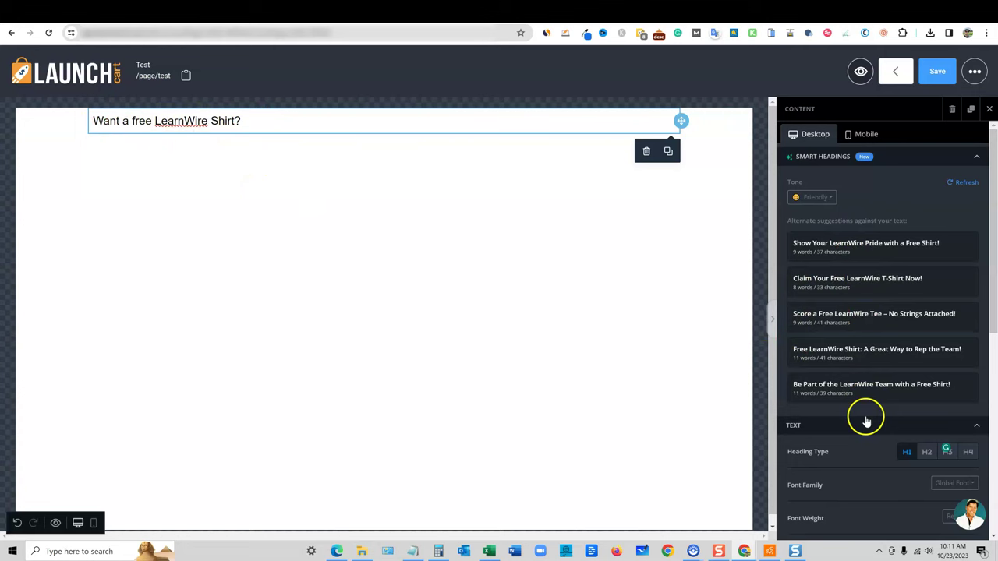
left_click(874, 248)
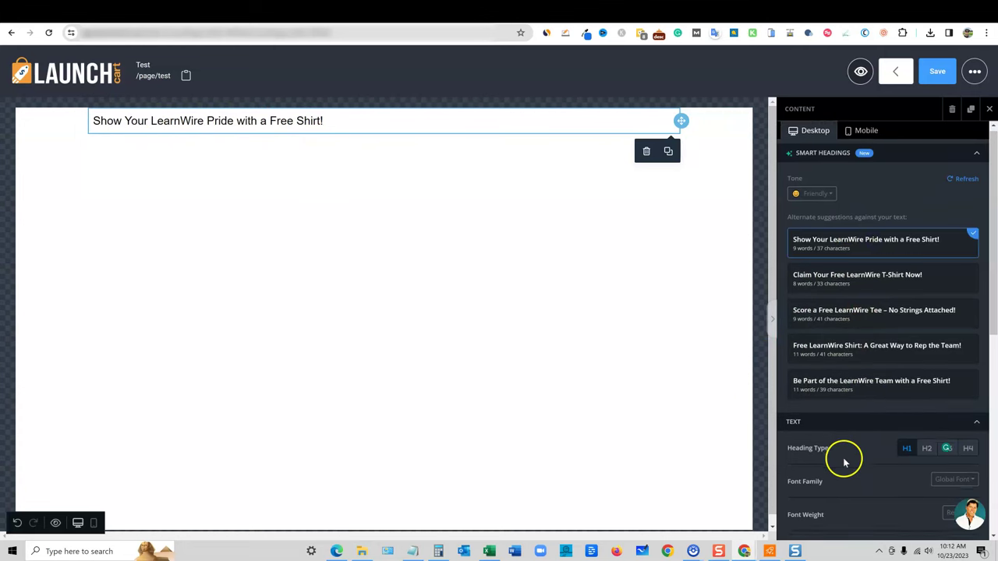
Set the heading's font family to Arial Black and center its text.
scroll(849, 458, "down", 2)
left_click(956, 326)
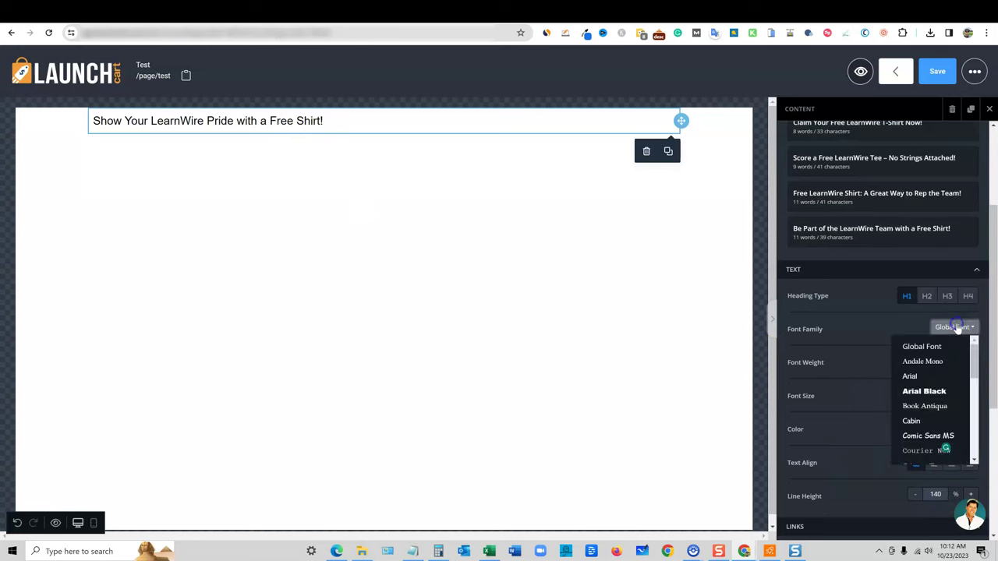
left_click(931, 392)
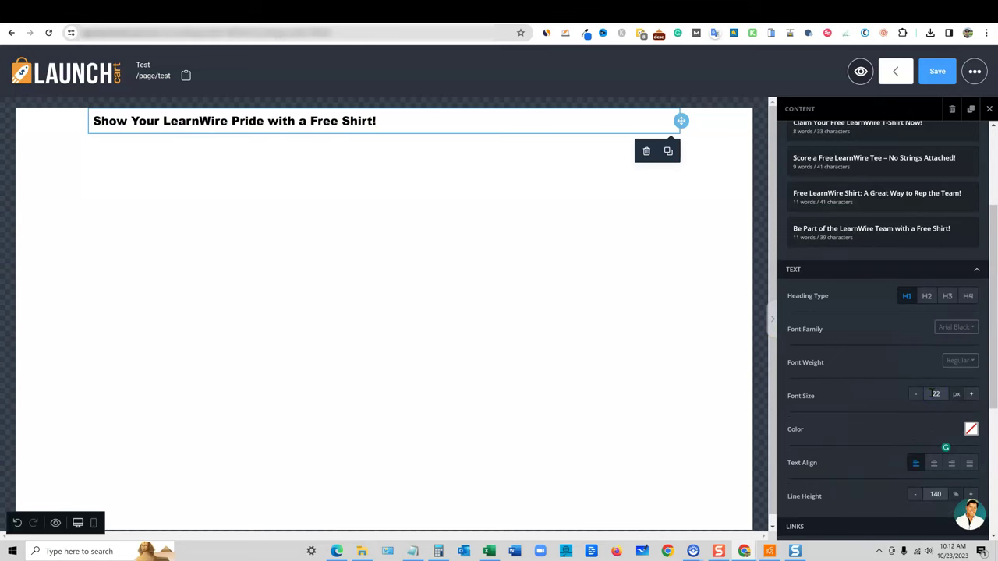
scroll(933, 394, "down", 1)
left_click(958, 256)
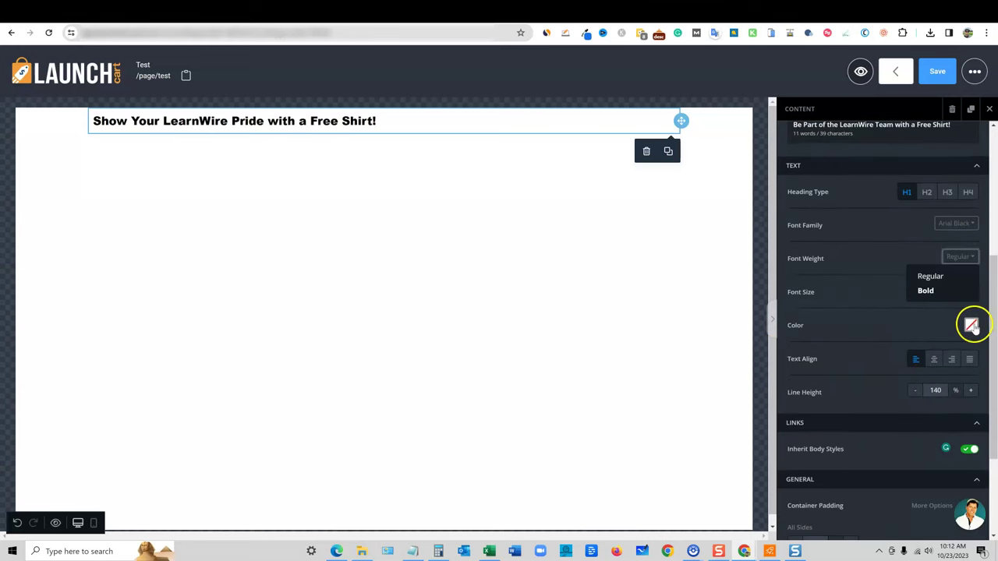
left_click(935, 361)
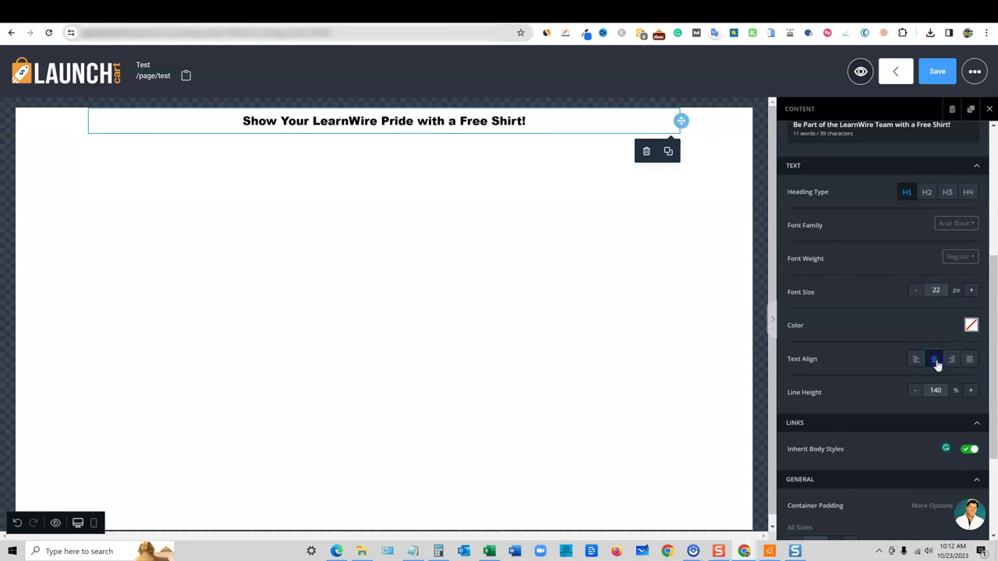
scroll(929, 403, "down", 1)
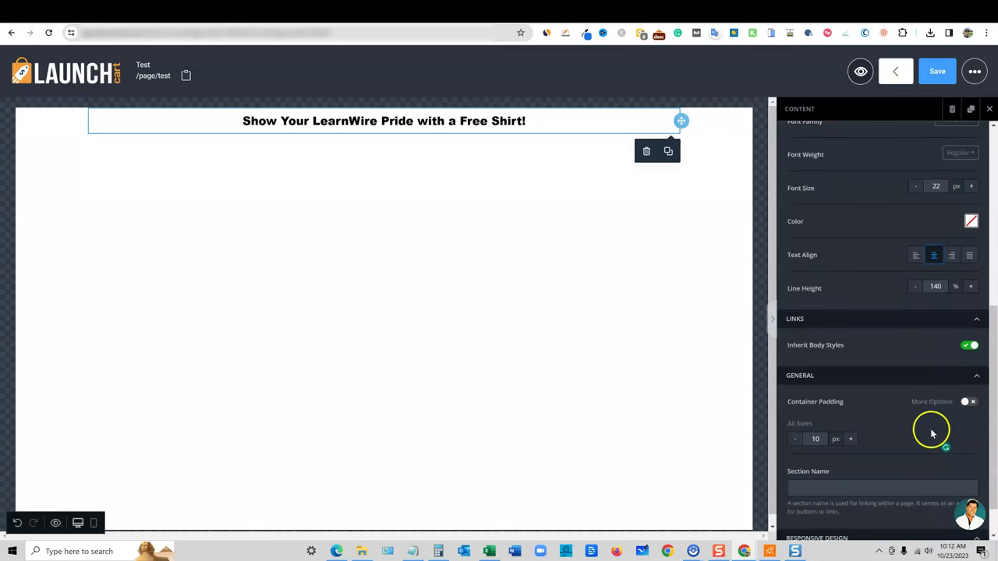
Check how the heading is laid out in the mobile view and return to the desktop view.
scroll(894, 330, "up", 5)
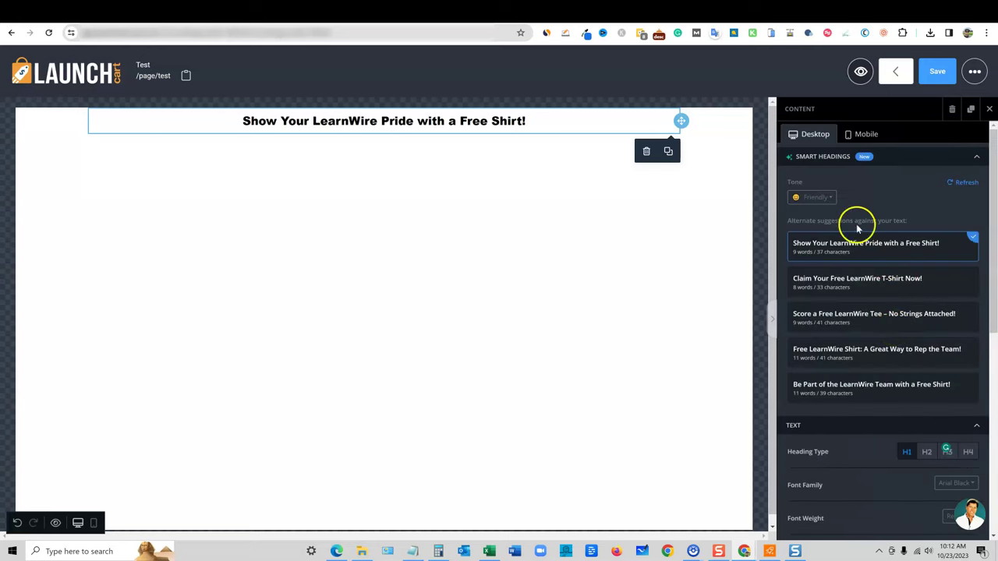
left_click(866, 135)
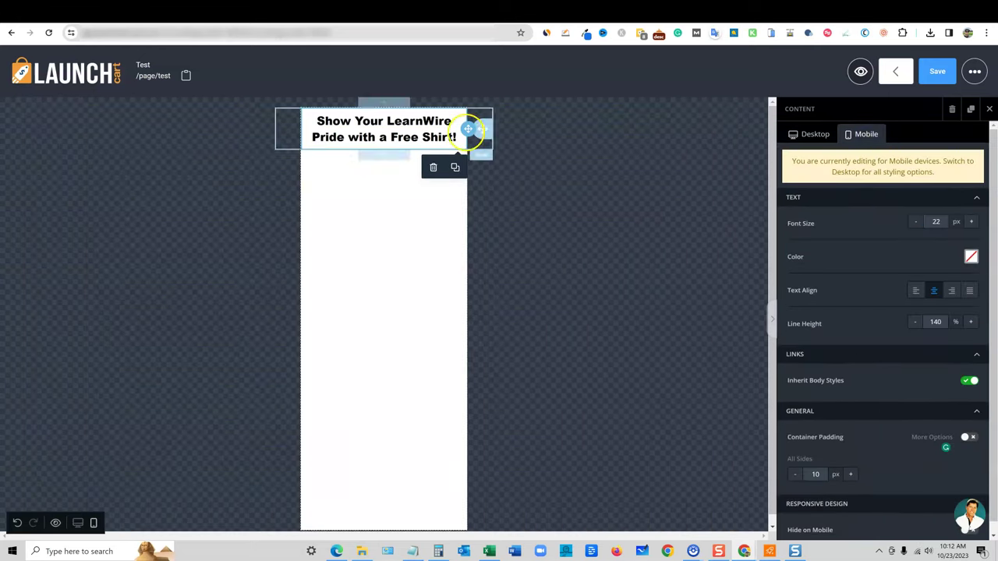
left_click(794, 134)
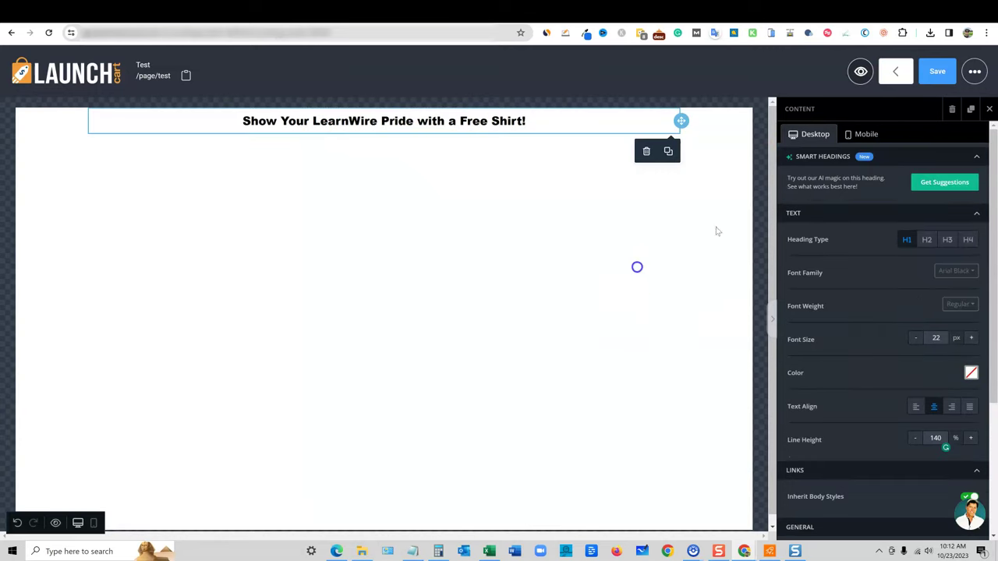
Add a divider below the heading and, under it, a second heading reading "Choose from the options below".
left_click(718, 230)
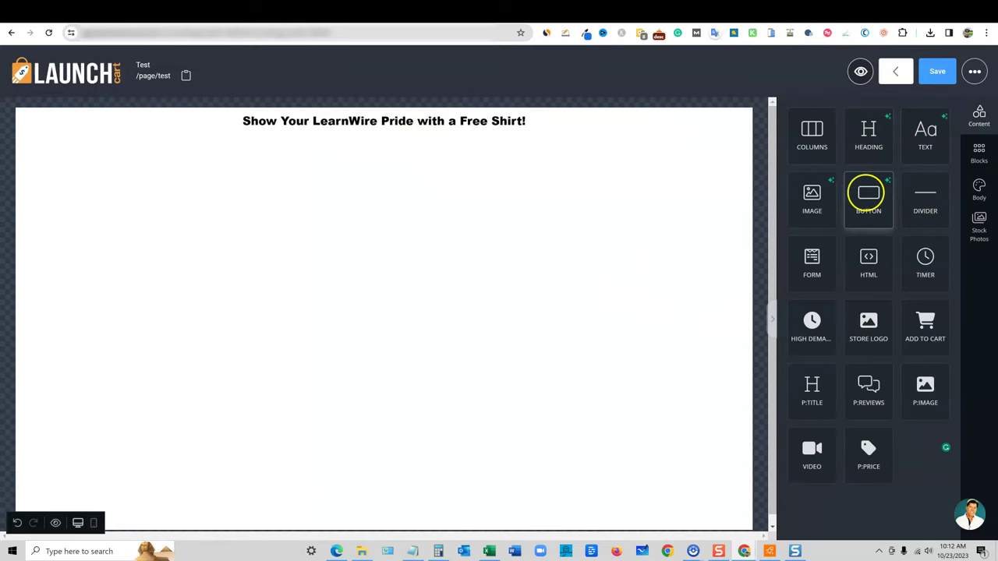
left_click_drag(923, 216, 382, 156)
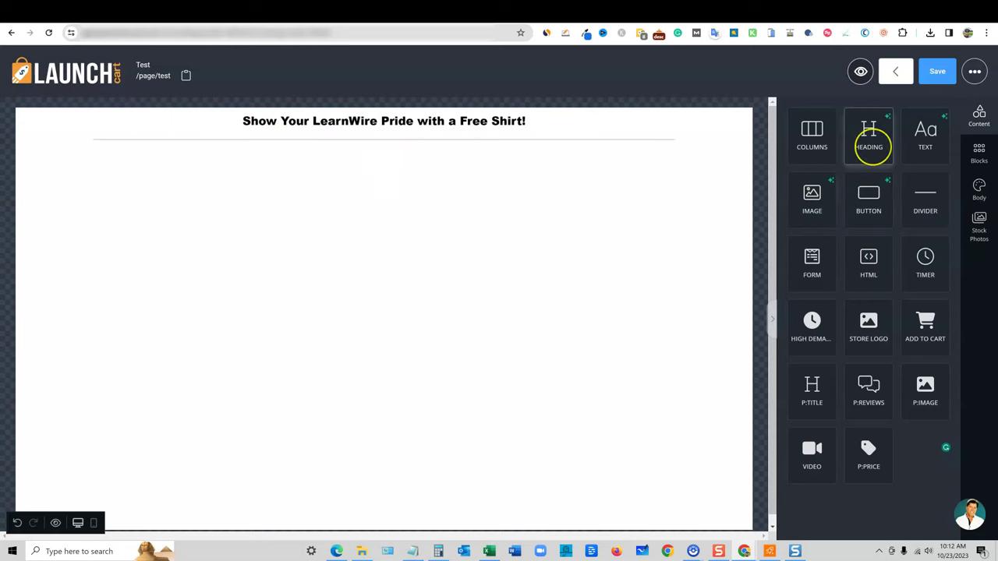
left_click_drag(880, 149, 460, 191)
type("Choose from the options belowHeading")
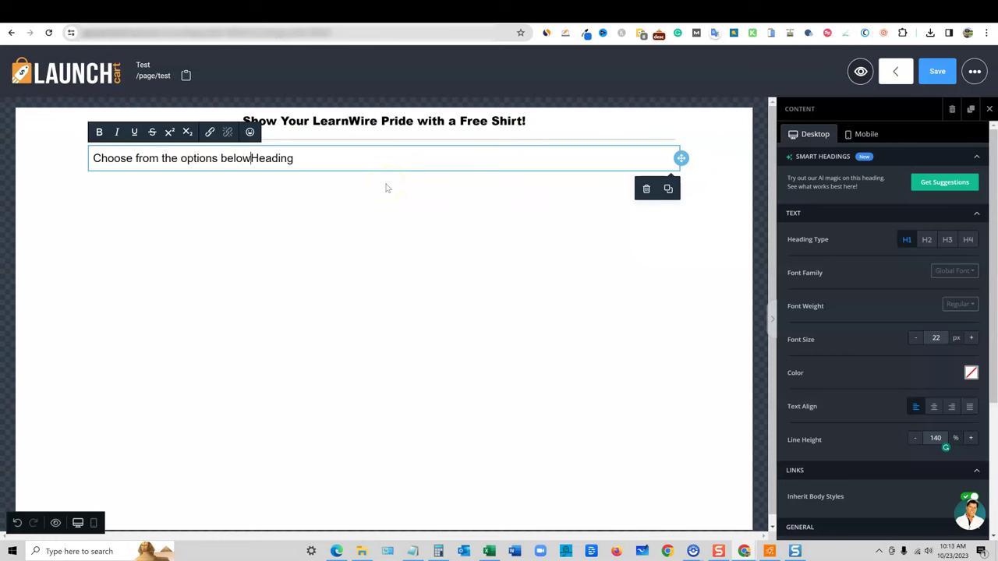
key("ctrl+Delete")
left_click(383, 163)
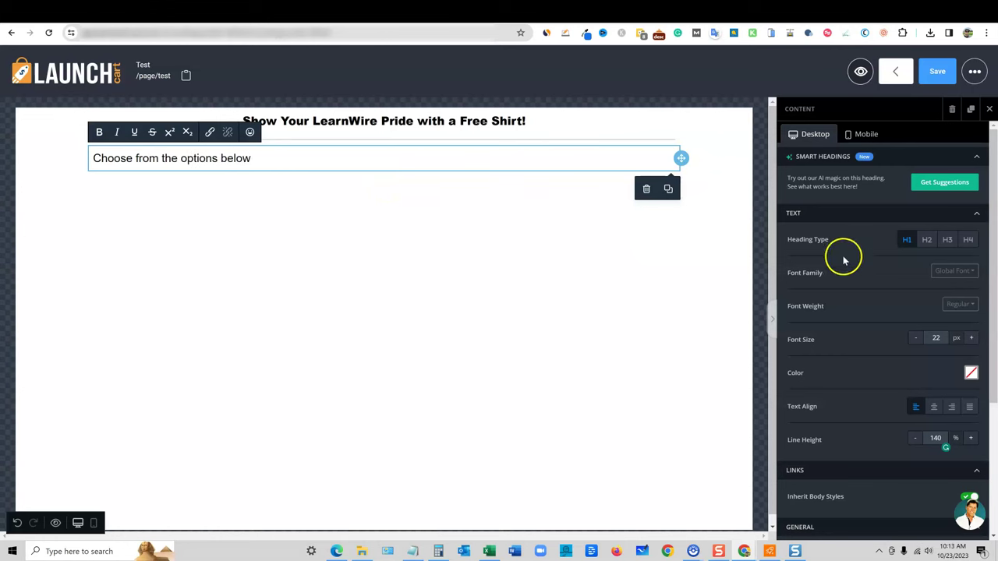
left_click(938, 188)
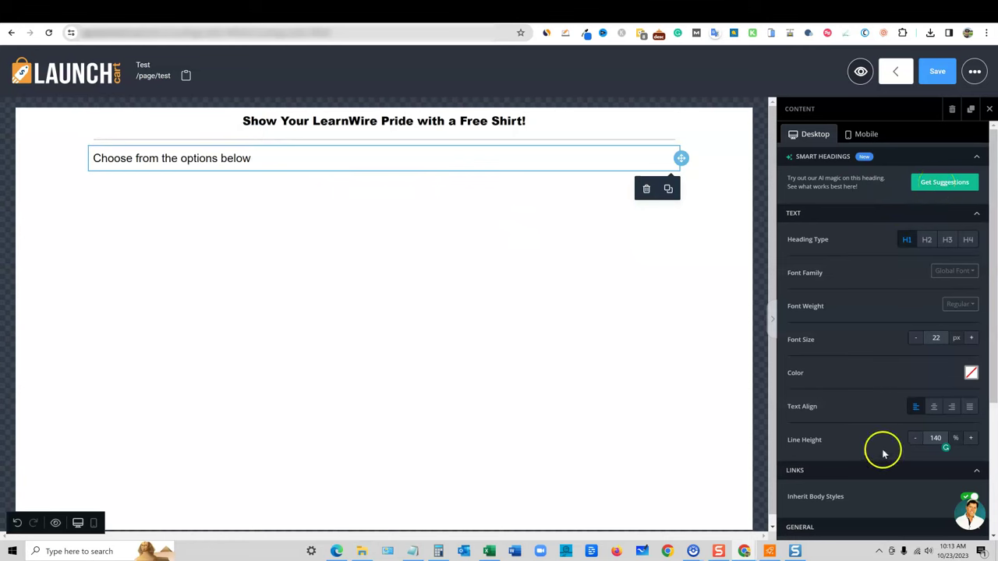
Add a row with three equal columns below the second heading.
left_click(989, 108)
left_click_drag(829, 151, 363, 216)
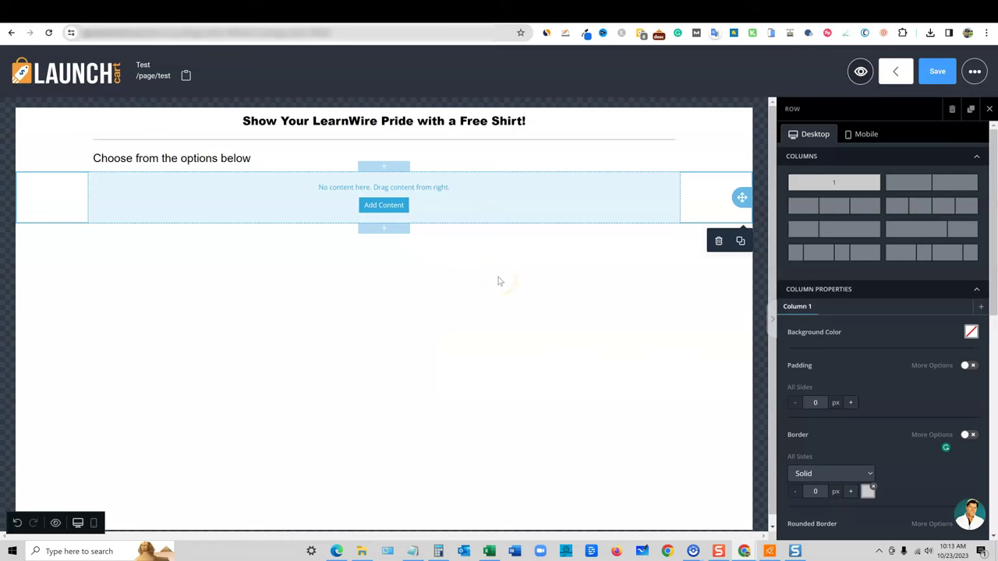
left_click(834, 207)
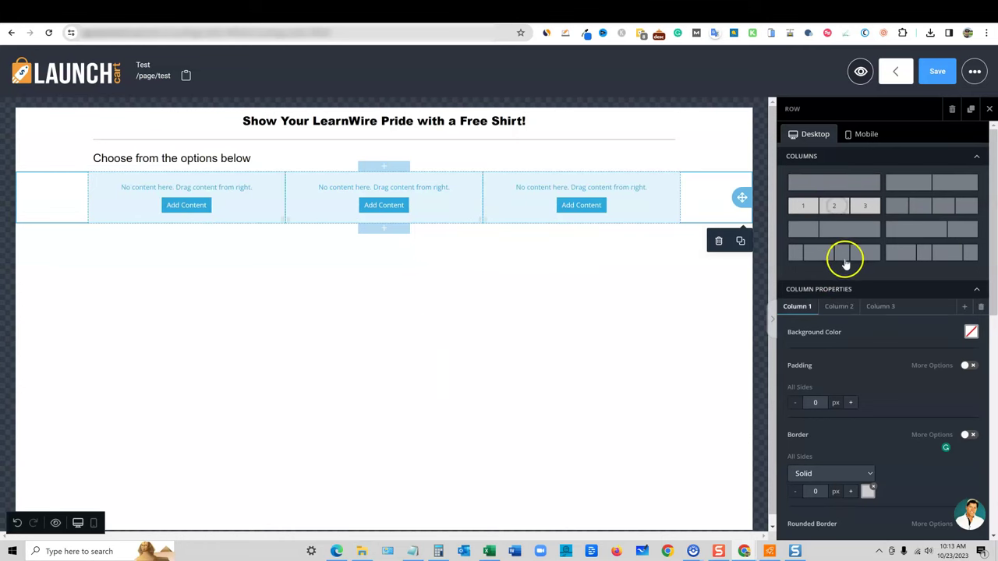
left_click(185, 208)
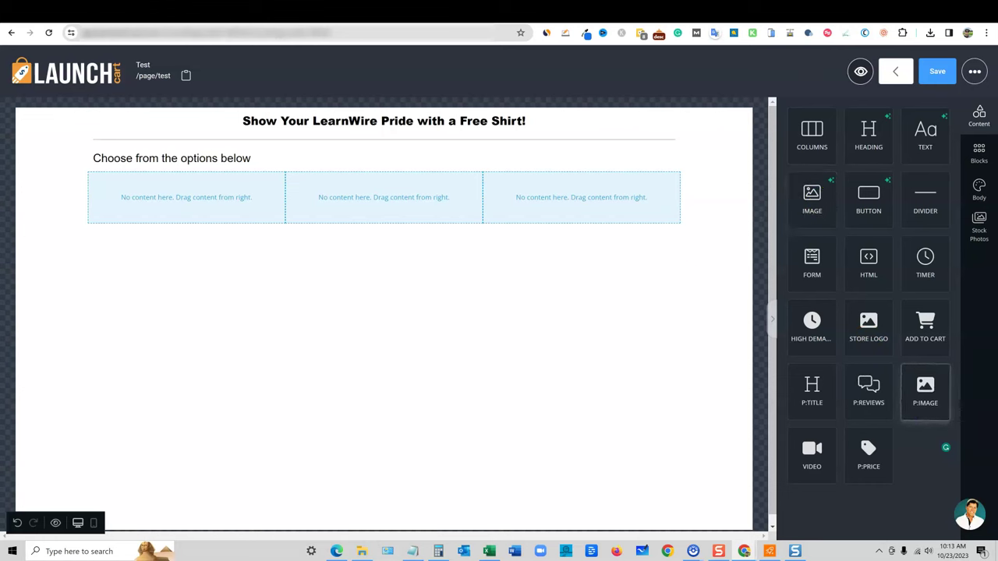
Save the Test page and return to the Pages list.
left_click(937, 72)
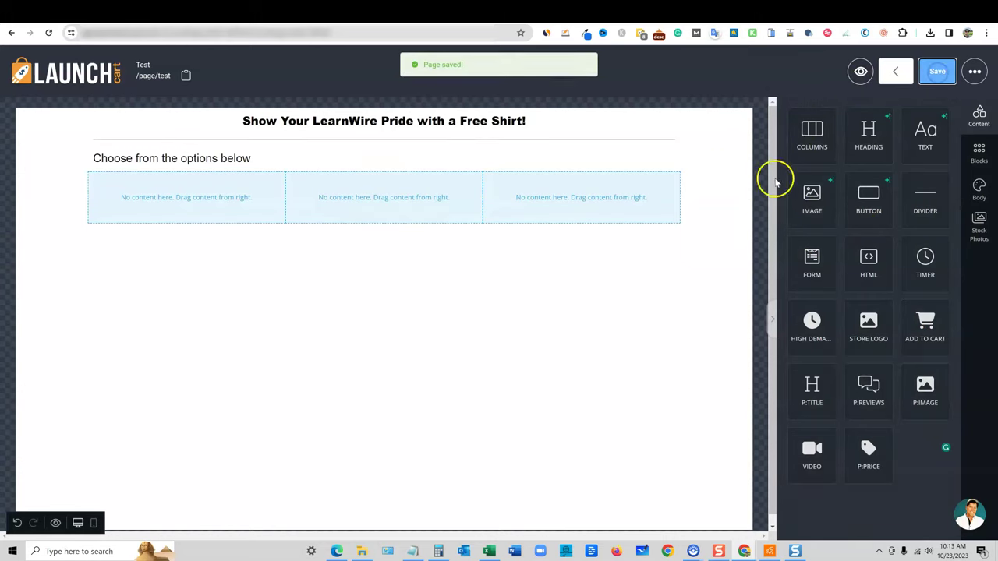
left_click(895, 71)
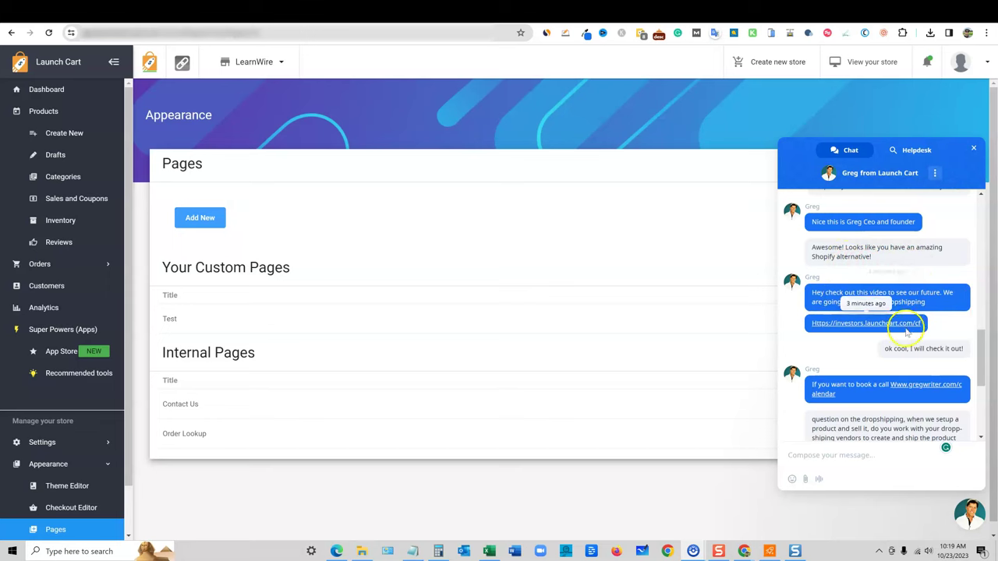
Read the support chat about dropshipping vendor integrations and Etsy sellers, check the newest reply, and close the chat.
left_click_drag(980, 356, 981, 390)
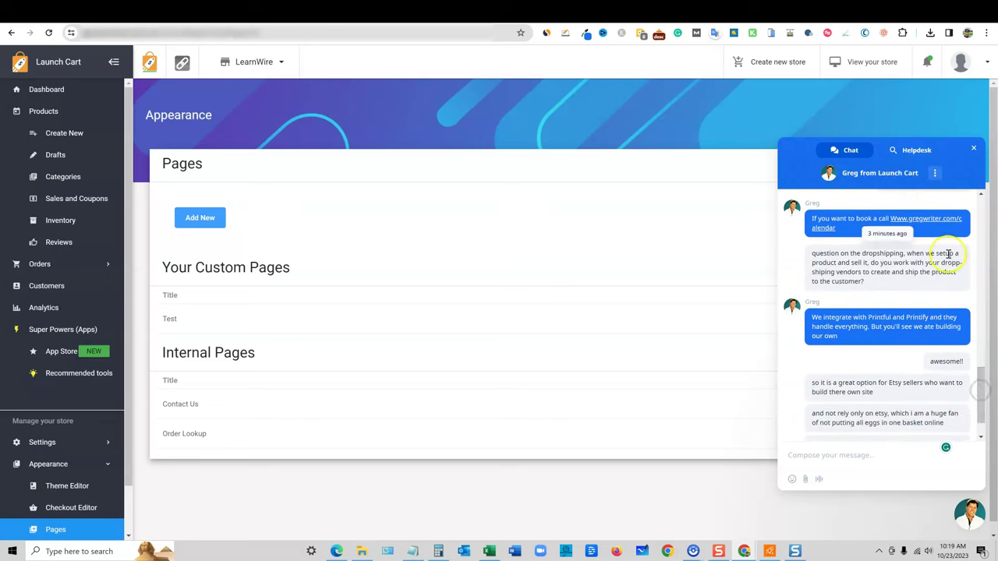
scroll(947, 273, "down", 1)
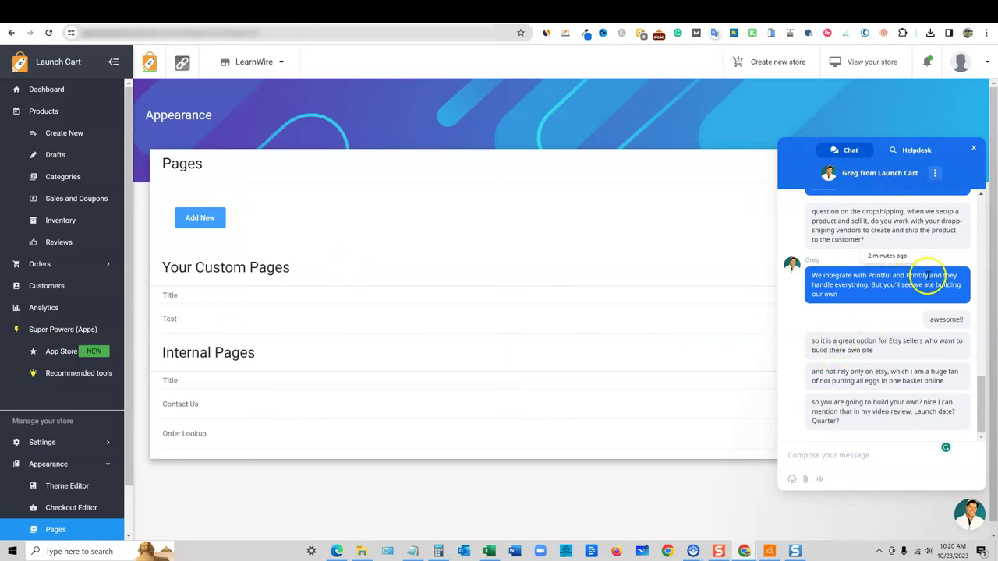
left_click_drag(928, 276, 869, 277)
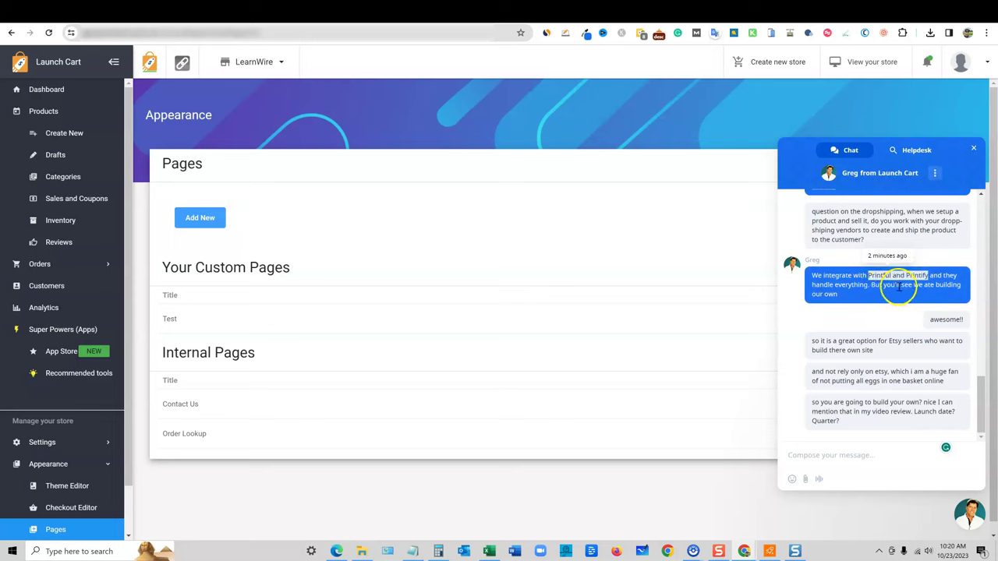
left_click(846, 296)
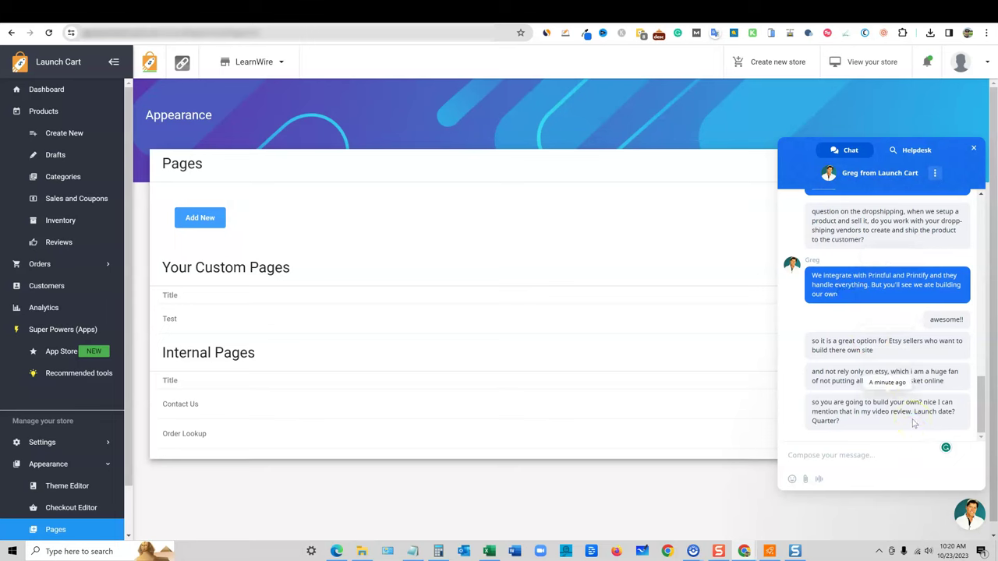
left_click(881, 323)
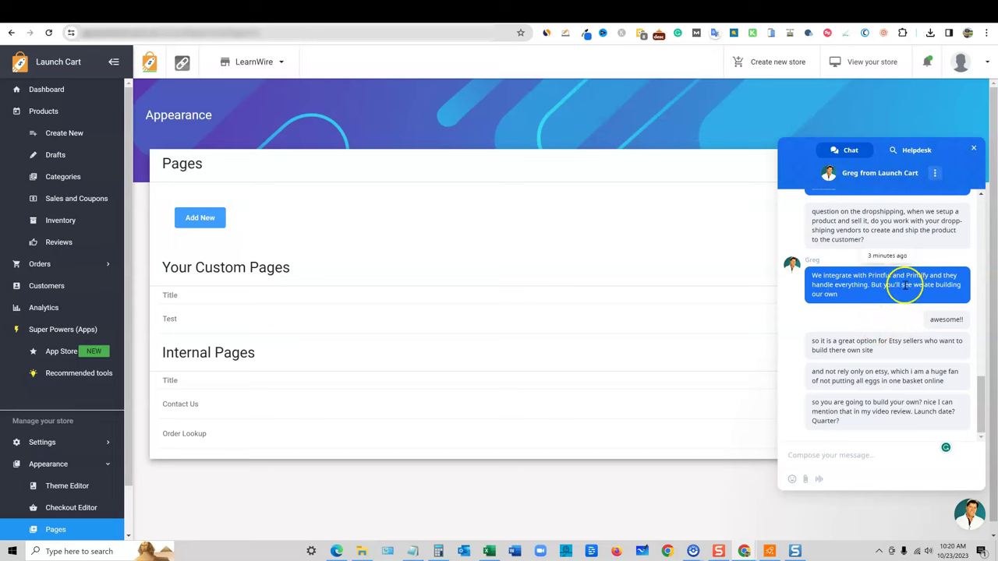
mouse_move(896, 288)
left_mouse_down()
mouse_move(870, 276)
mouse_move(946, 279)
mouse_move(887, 286)
mouse_move(948, 293)
mouse_move(930, 305)
left_mouse_up()
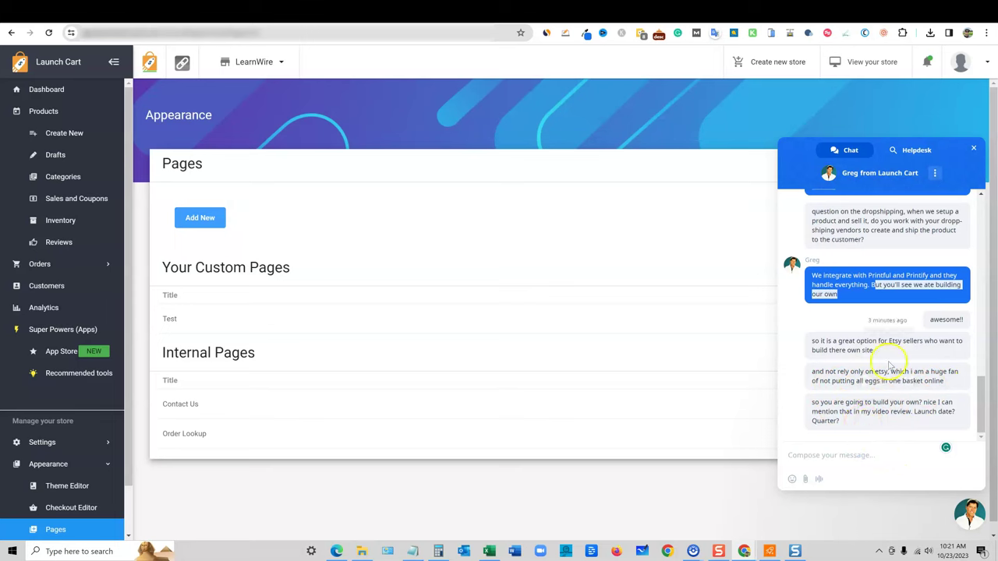
left_click(974, 150)
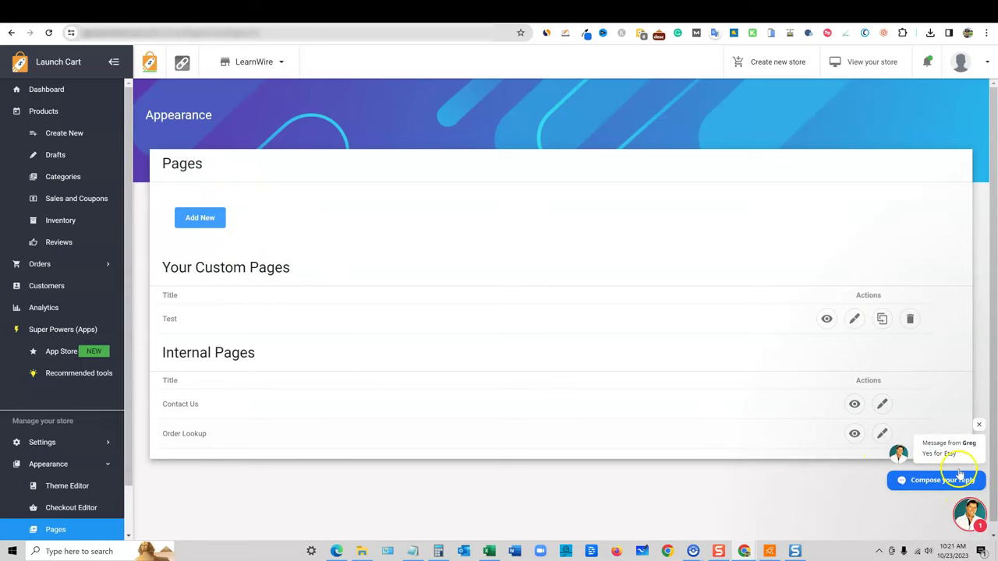
left_click(970, 515)
left_click(970, 514)
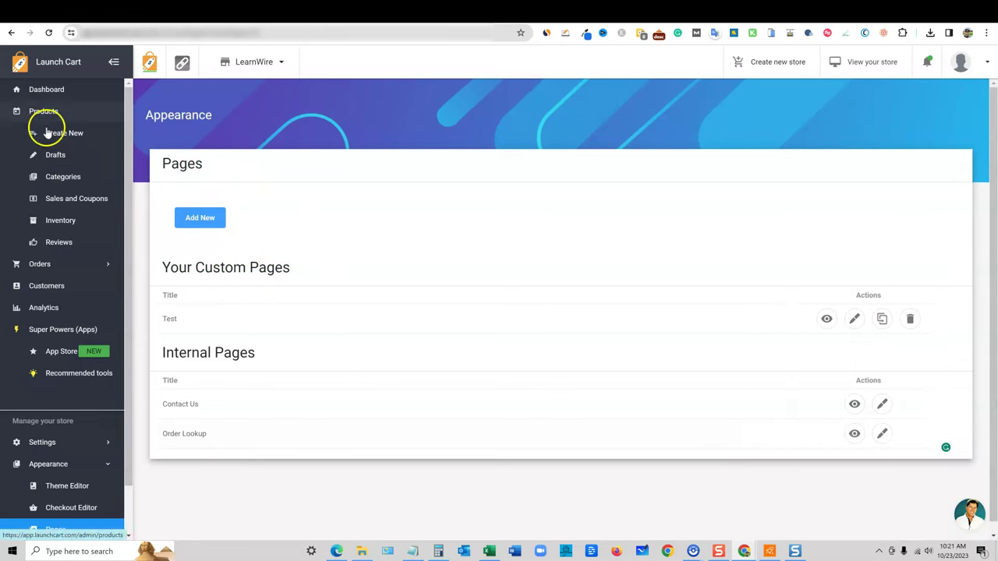
Review the options for adding a product, including the Design Marketplace description, and open the print-on-demand products.
left_click(61, 133)
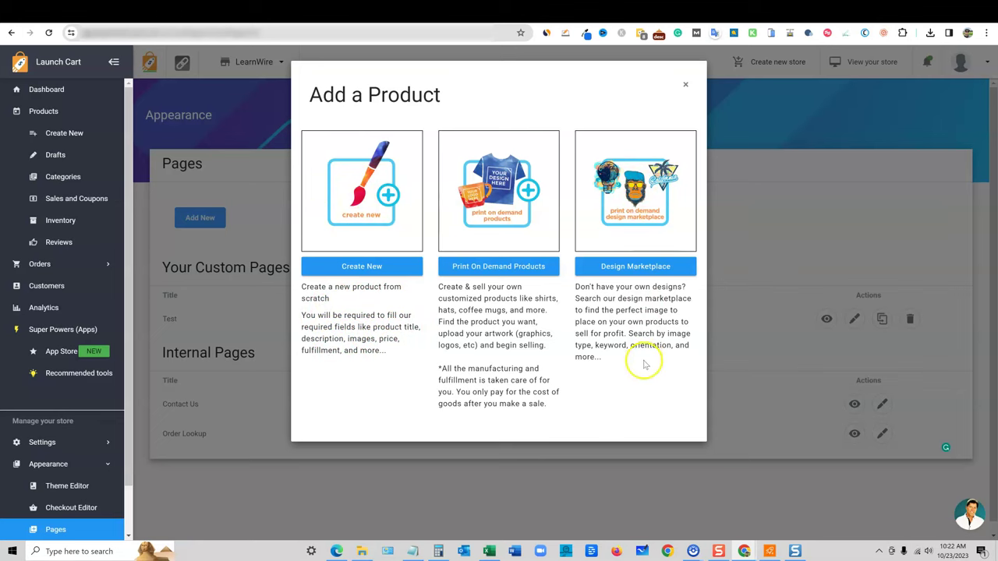
left_click_drag(590, 290, 658, 289)
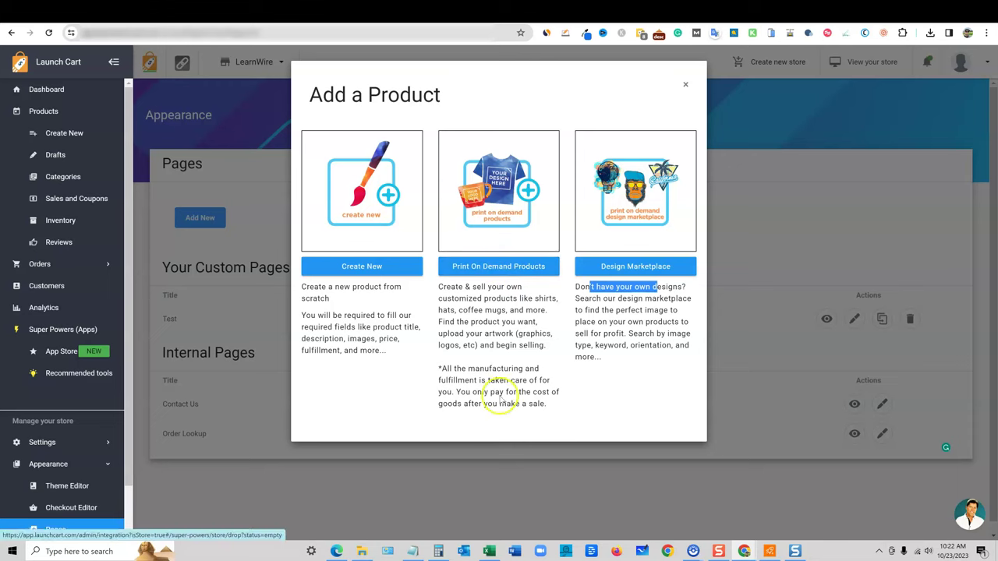
left_click(476, 266)
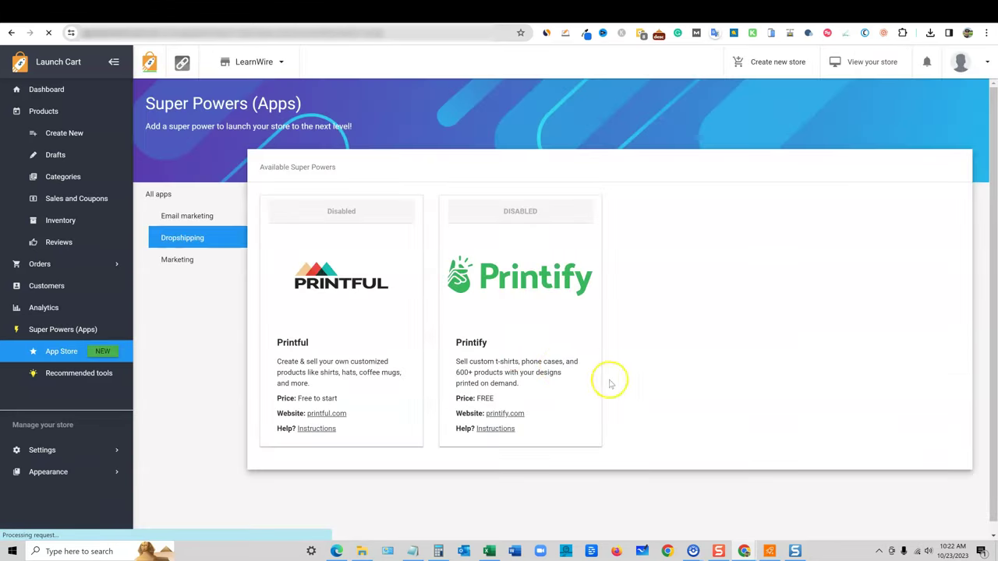
Read the newest support chat reply about the source and sell marketplace launch and close the chat.
left_click(921, 460)
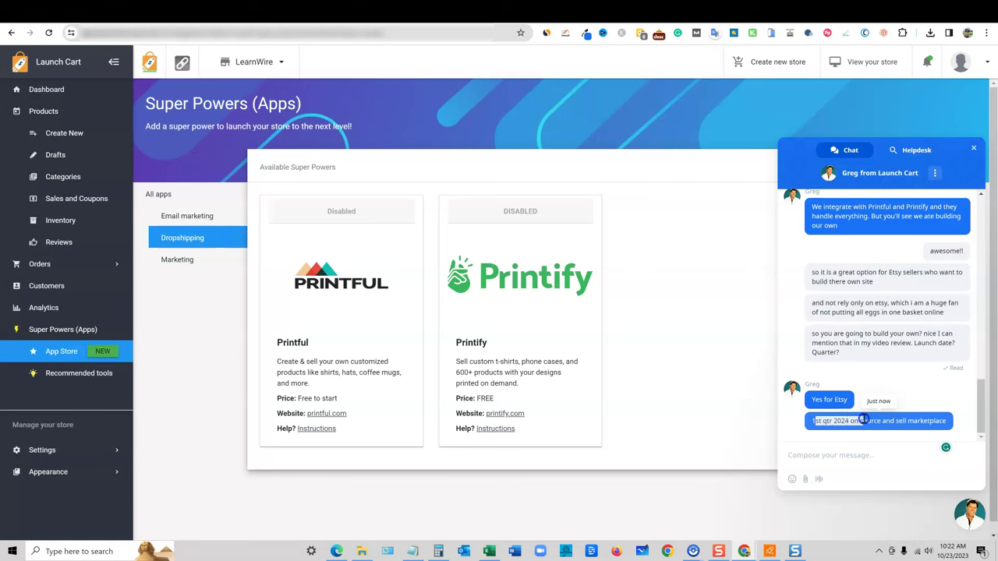
left_click_drag(939, 421, 833, 425)
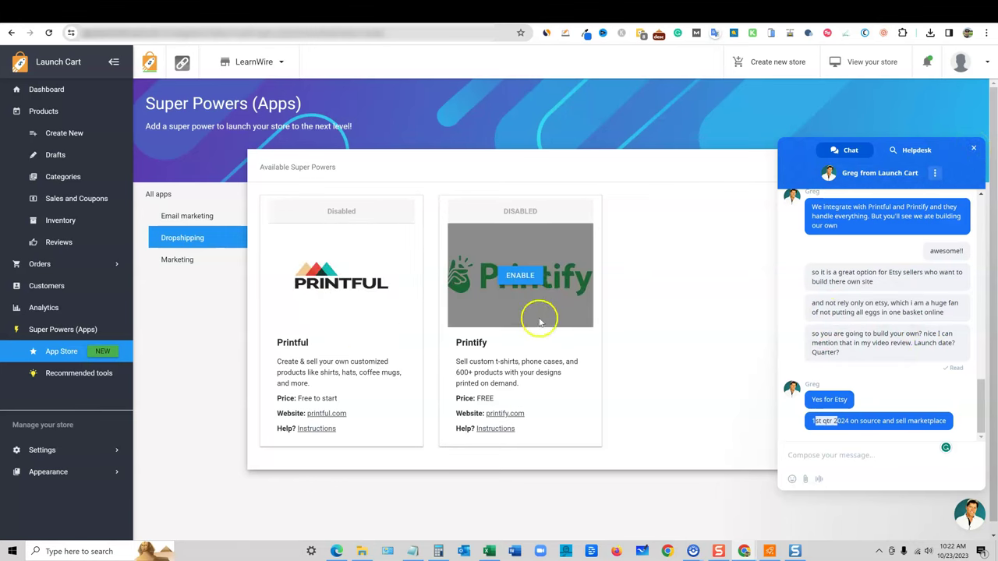
left_click(974, 150)
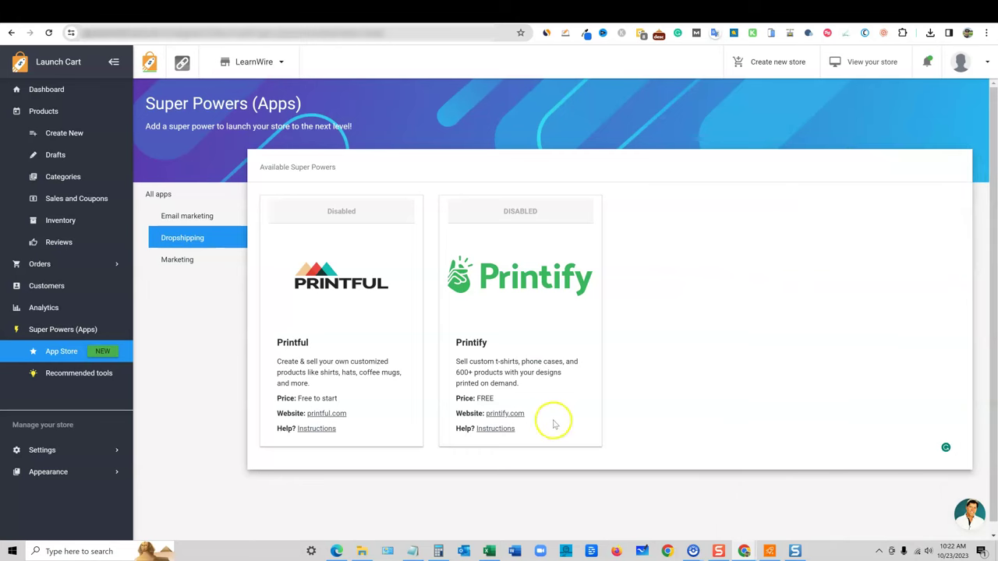
Start a product from scratch named "Tshirt" with SKU 0001, description "this is our basic tshirt" and status Active.
mouse_move(539, 301)
left_click(67, 133)
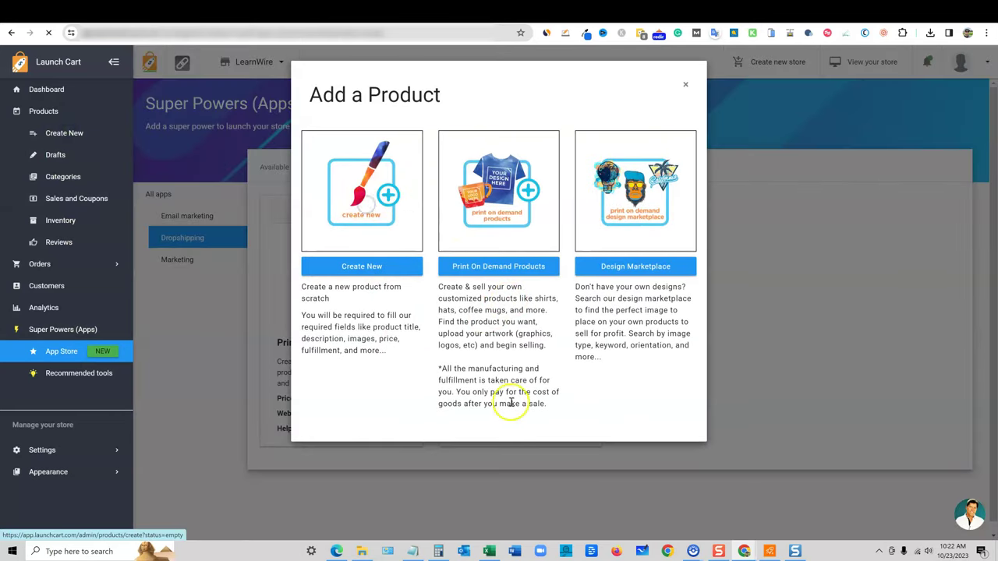
left_click(390, 268)
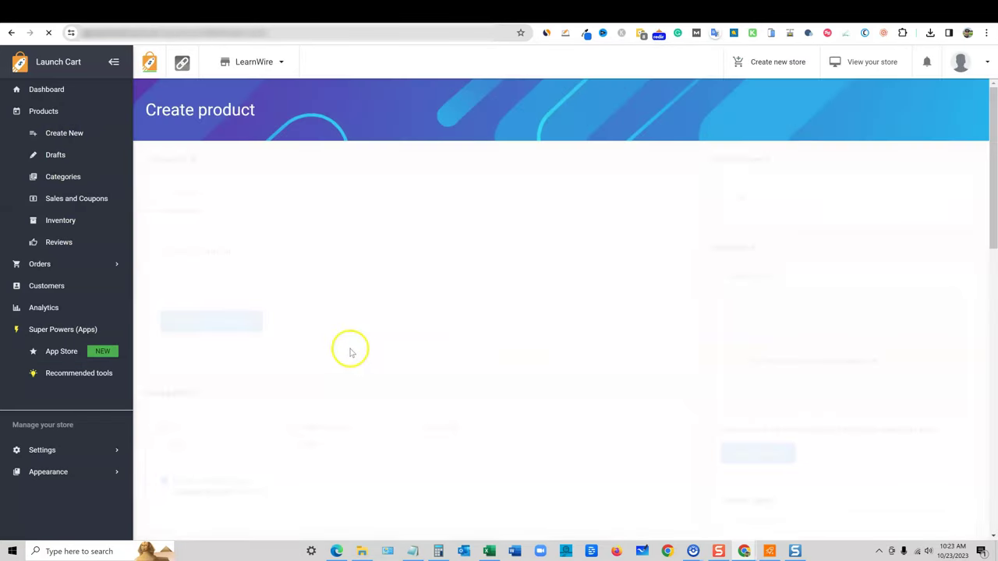
left_click(249, 209)
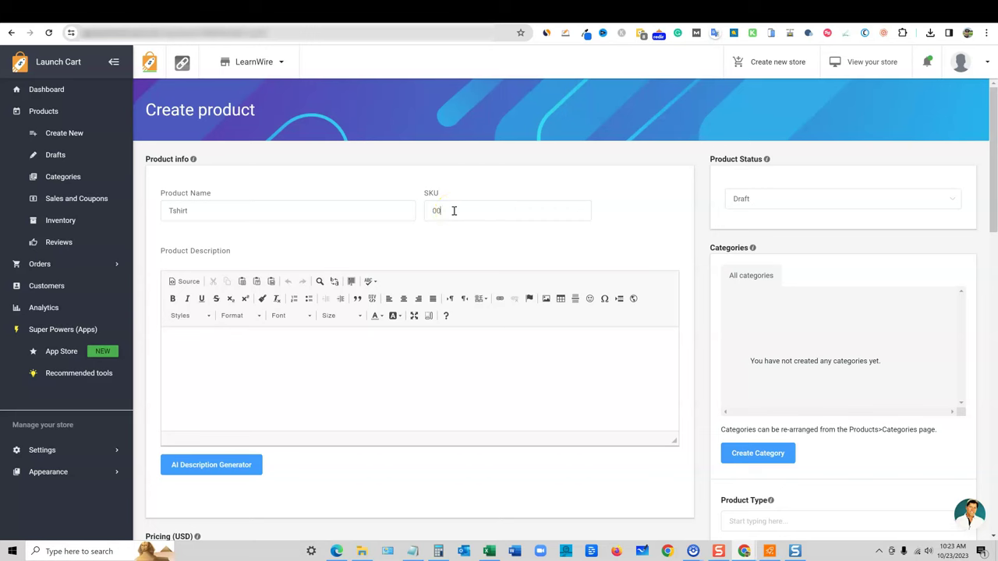
left_click(326, 385)
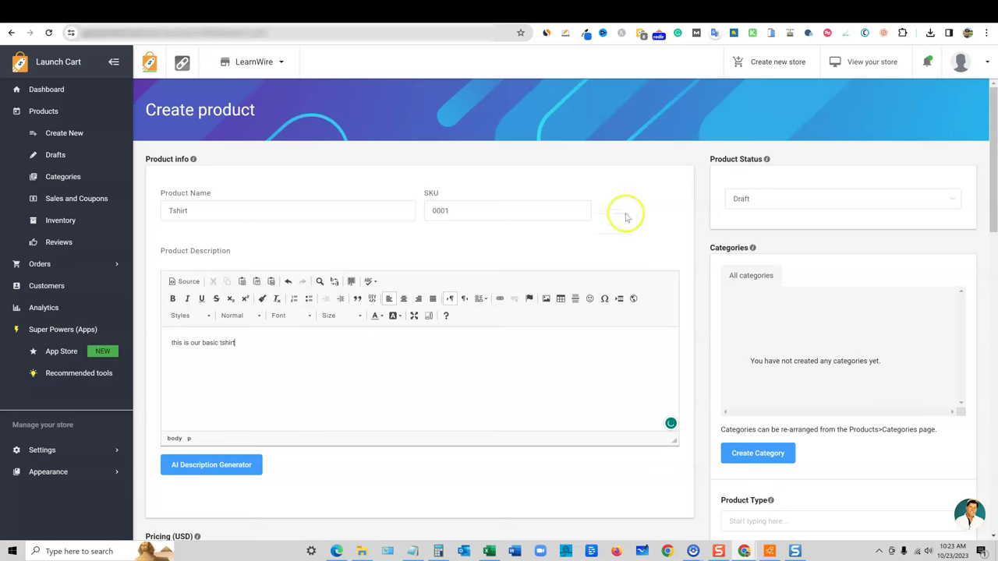
left_click(743, 199)
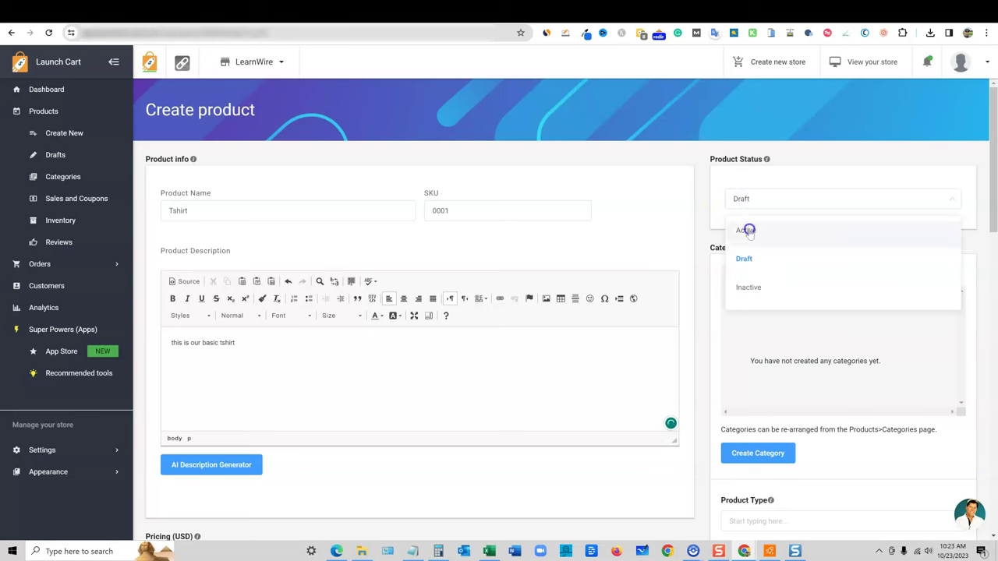
left_click(747, 230)
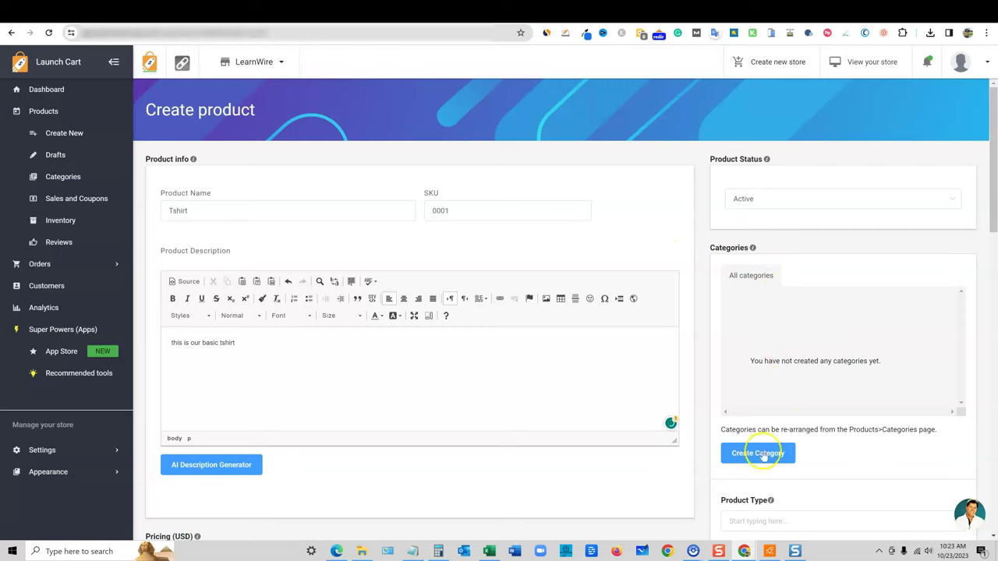
Create a product category titled "Shirts" with a short T-shirt description.
scroll(758, 456, "down", 3)
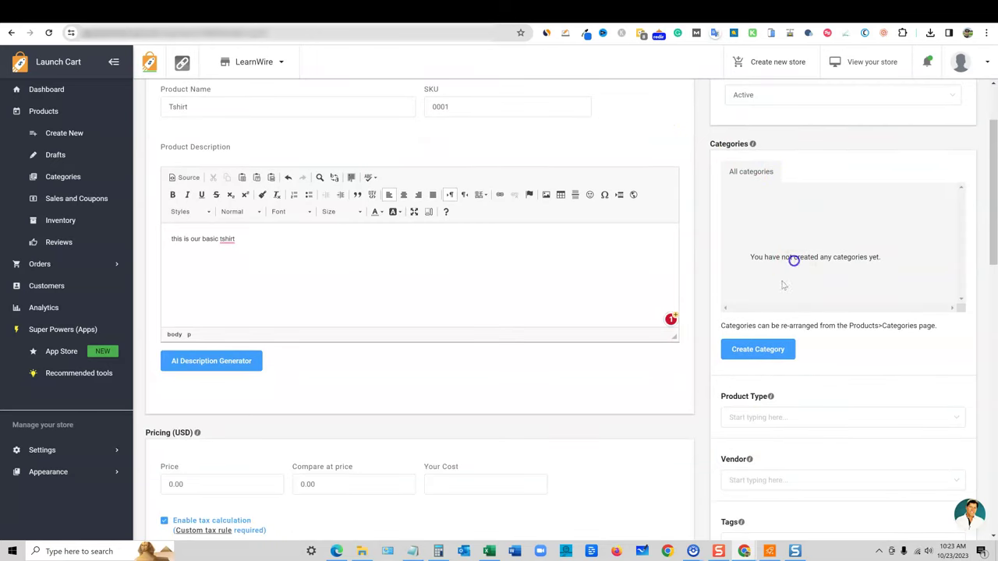
left_click(769, 351)
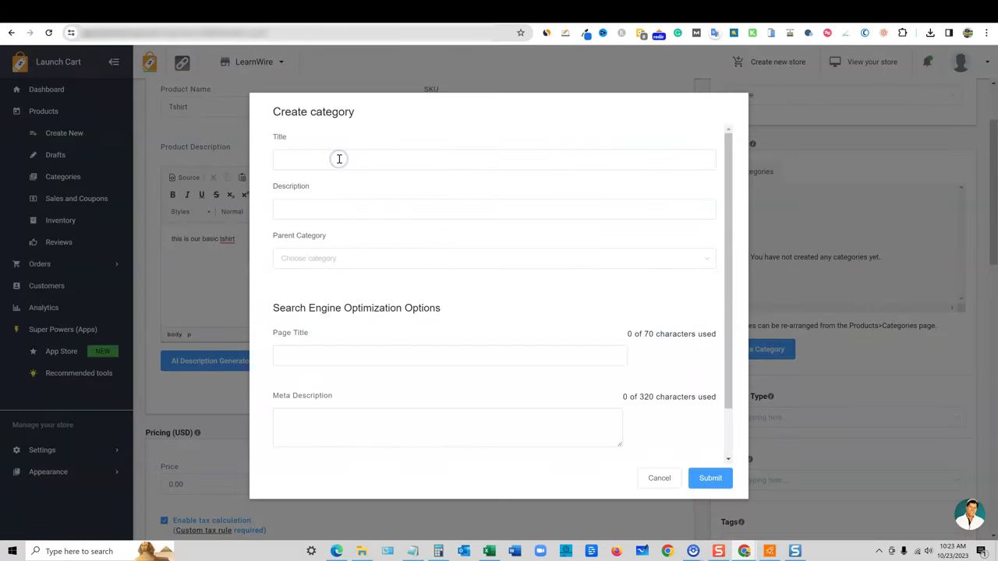
left_click(711, 478)
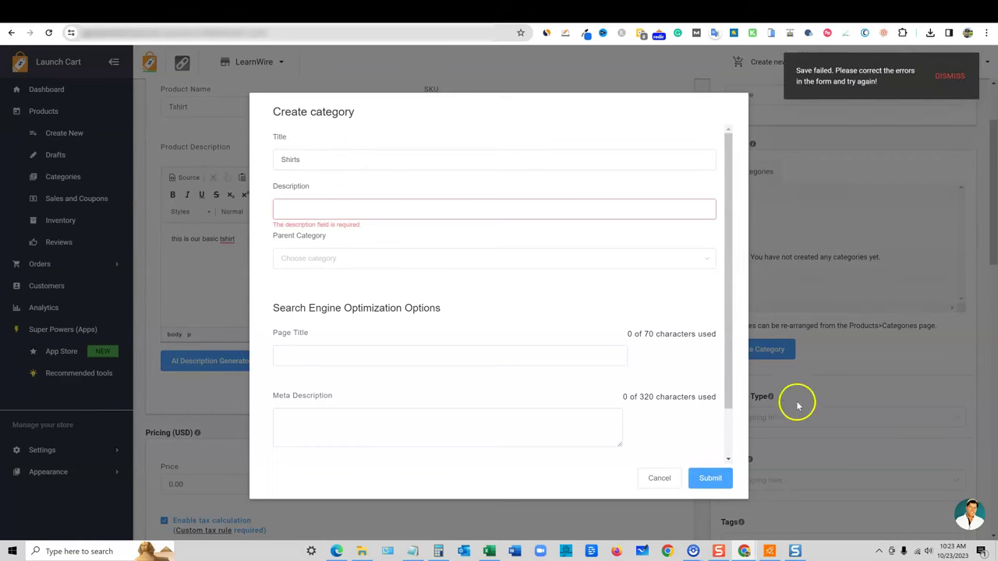
left_click(352, 209)
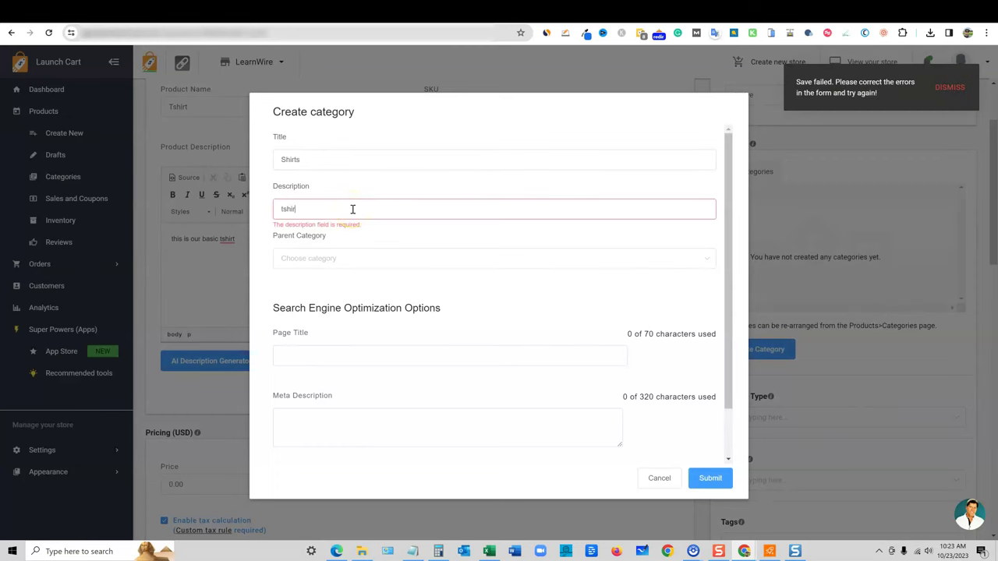
left_click(709, 477)
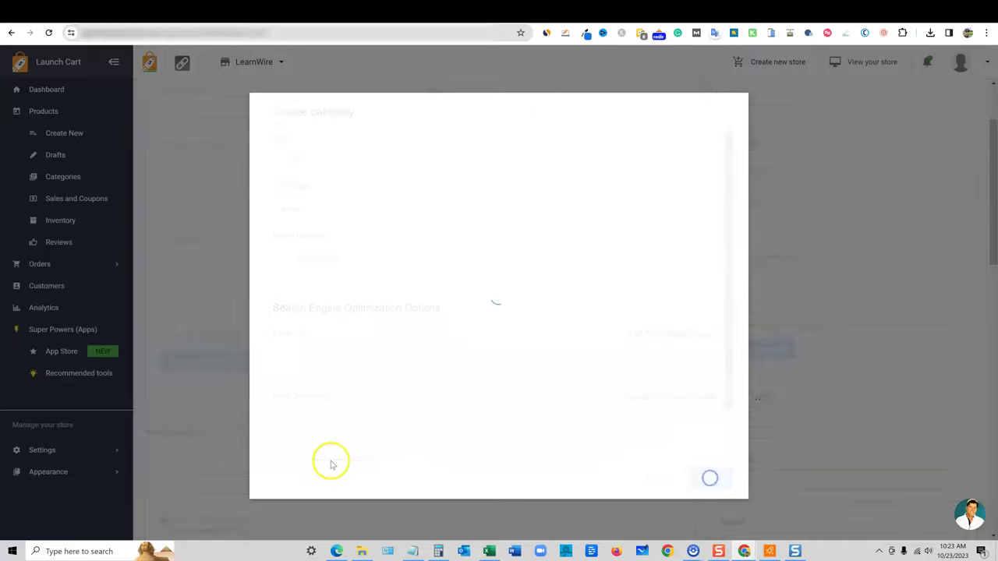
Set the product's price to 19.99, compare at price to 29.99 and your cost to 12.99.
scroll(780, 430, "down", 3)
left_click(740, 440)
left_click(445, 371)
scroll(419, 409, "down", 5)
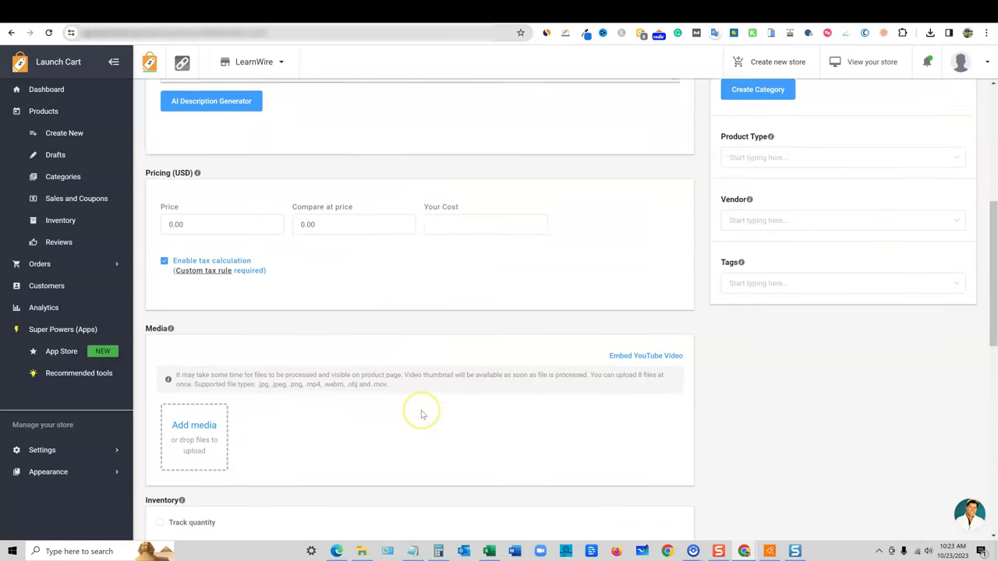
scroll(421, 415, "up", 8)
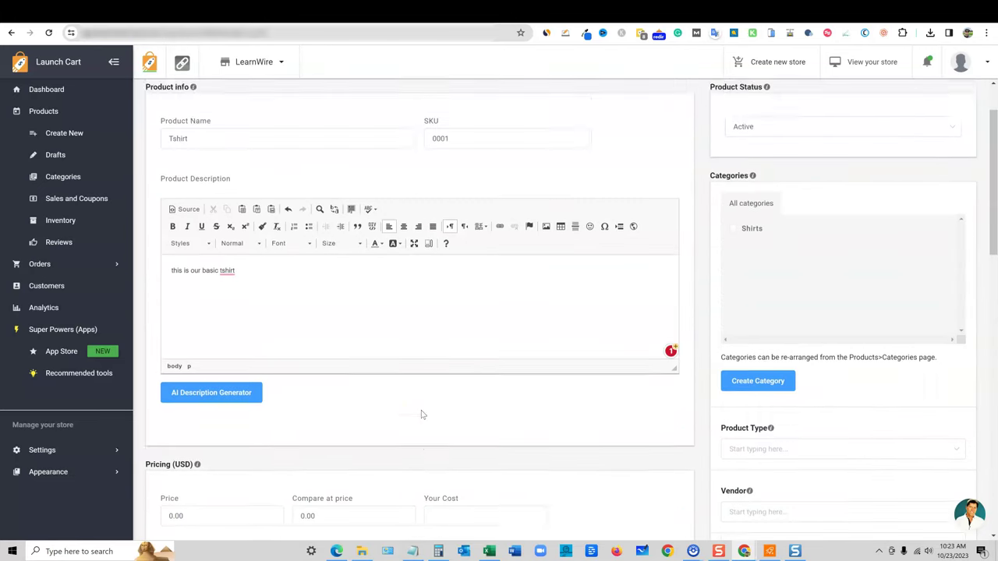
scroll(421, 415, "down", 5)
left_click_drag(190, 331, 168, 328)
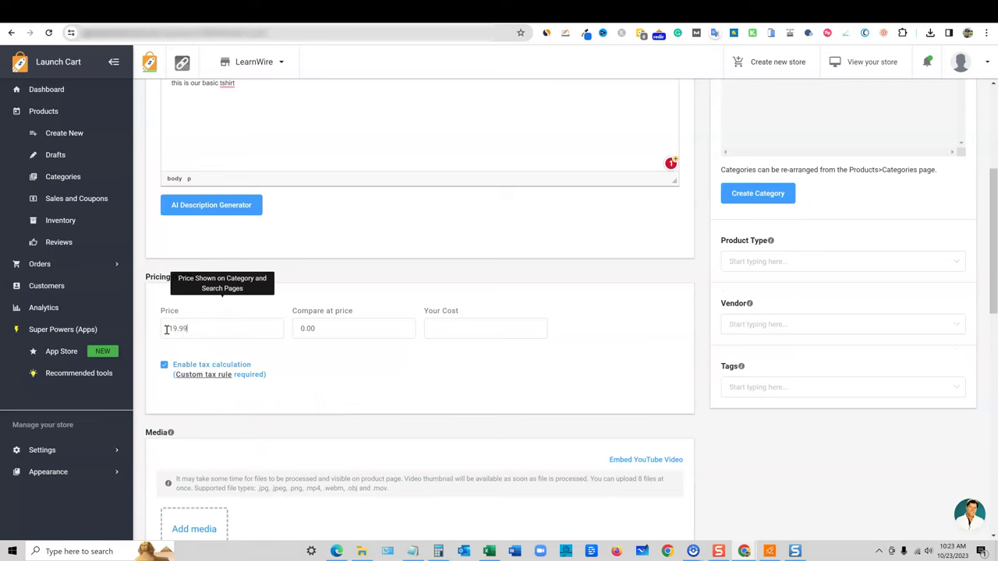
left_click_drag(315, 329, 294, 327)
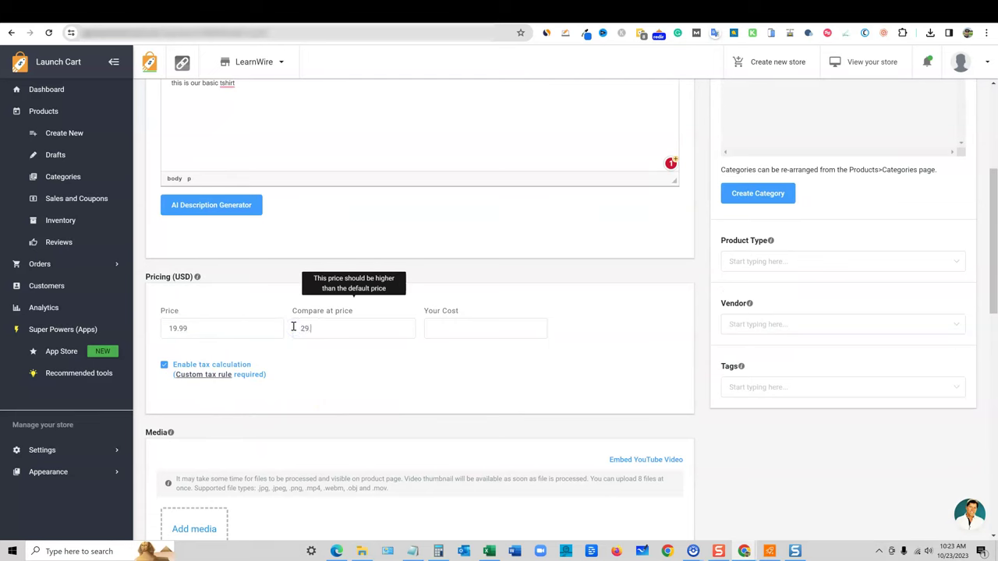
left_click(463, 330)
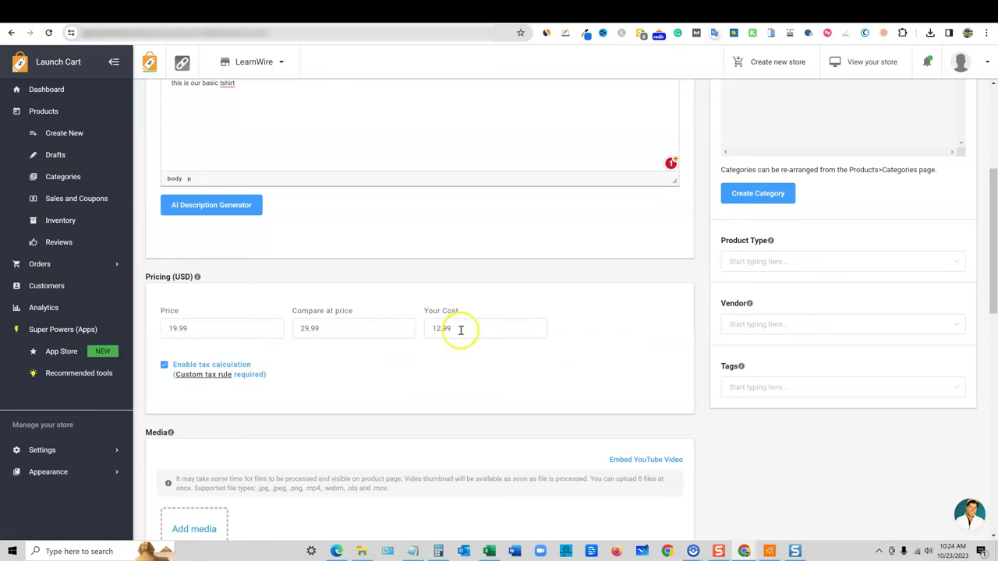
Review the product form's media, inventory, shipping and variant sections, opening the media file picker and cancelling it.
scroll(571, 347, "down", 3)
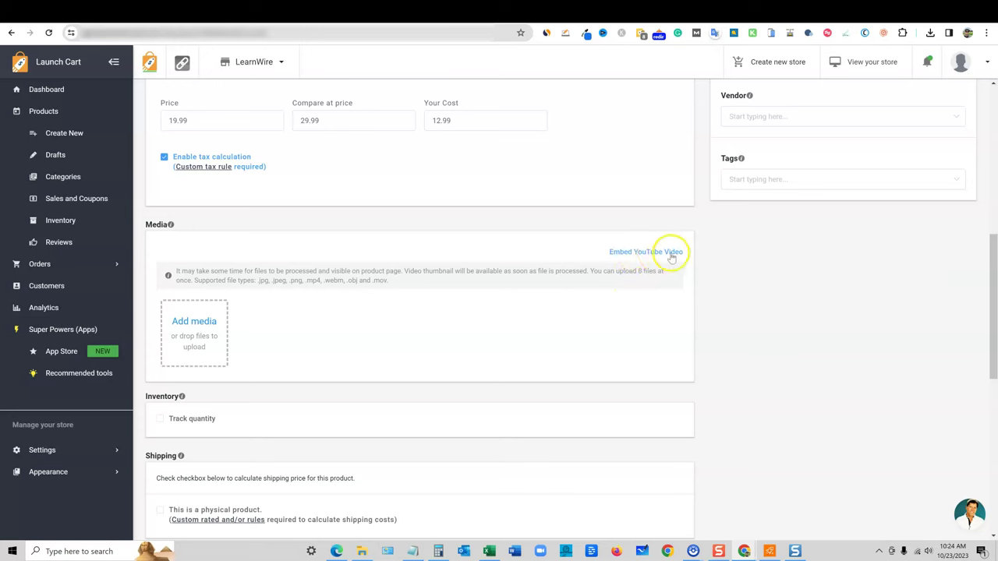
scroll(593, 367, "up", 1)
scroll(550, 382, "down", 1)
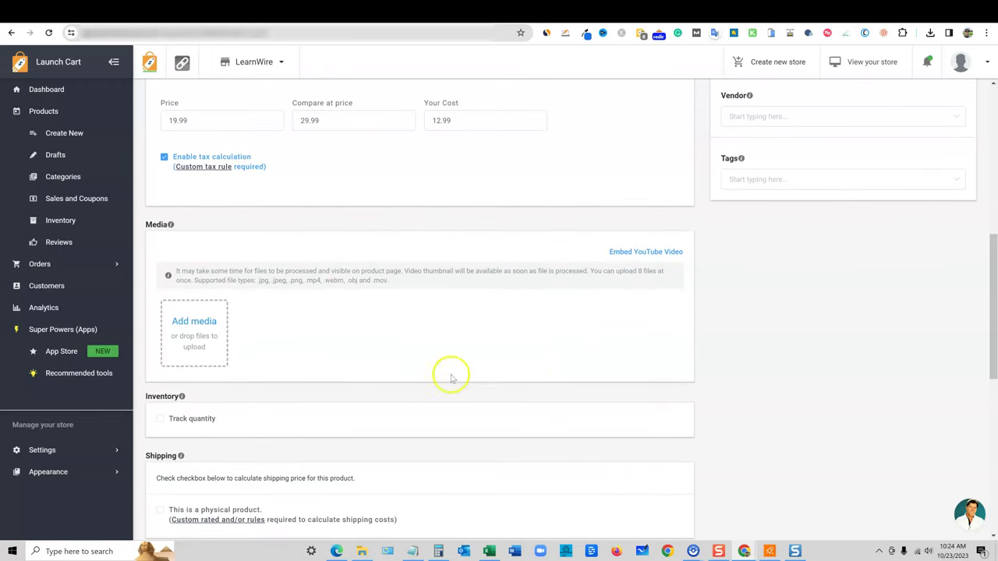
scroll(507, 374, "up", 2)
scroll(257, 385, "down", 3)
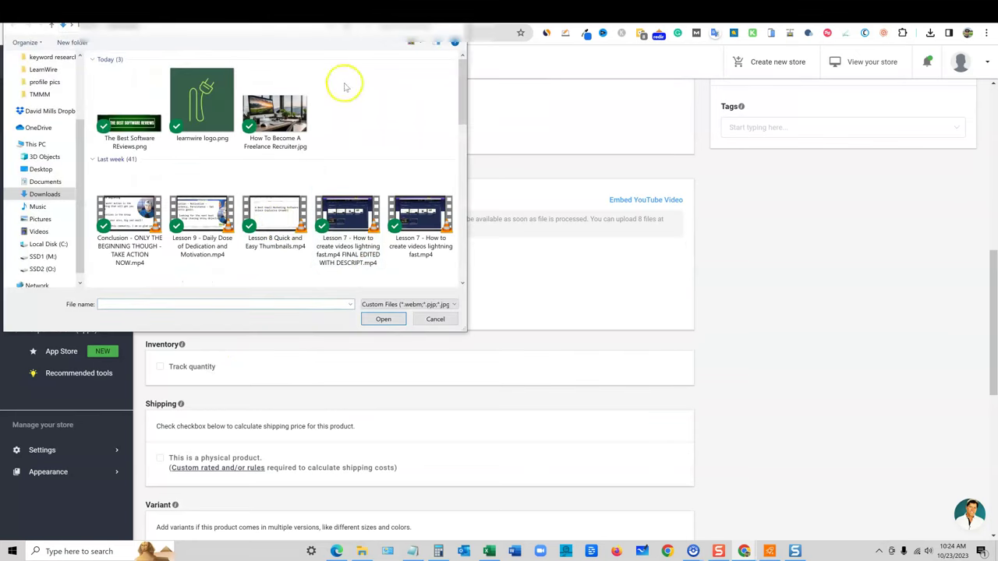
left_click(458, 13)
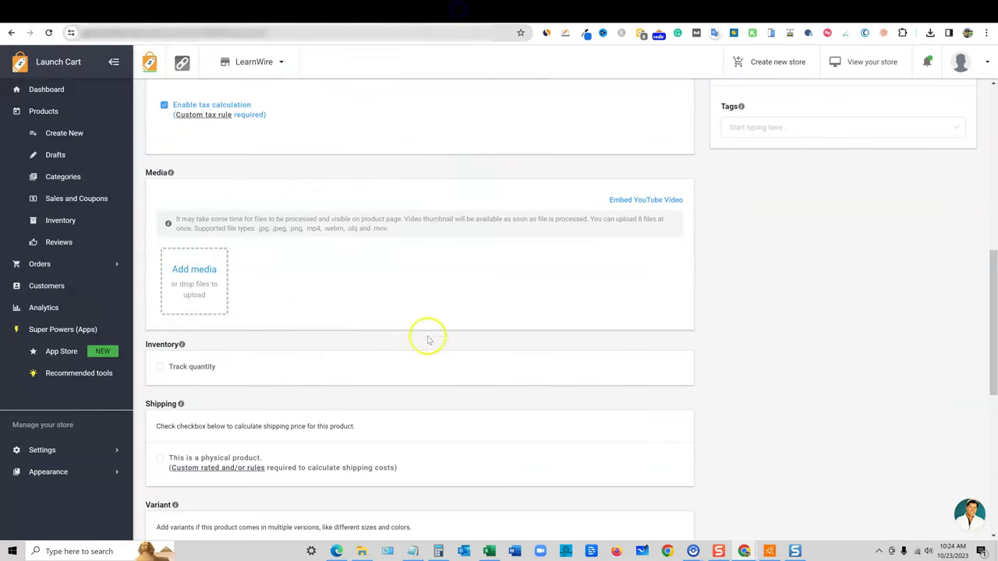
scroll(424, 334, "down", 3)
scroll(847, 159, "up", 2)
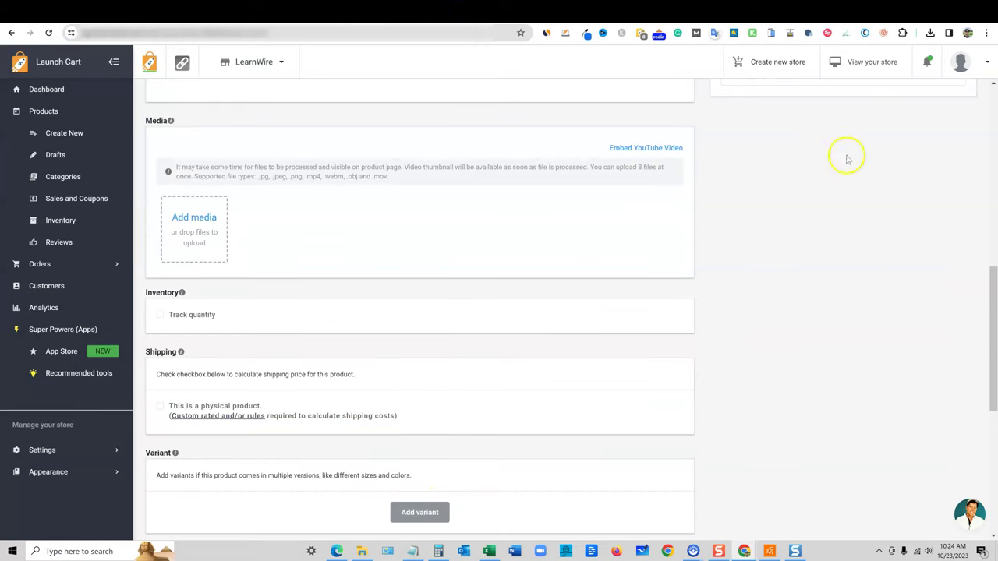
Switch to Canva, start a T-Shirt design from a "shirt mockup" search, and apply the green plug logo to the first Apparel mockup.
left_click(754, 13)
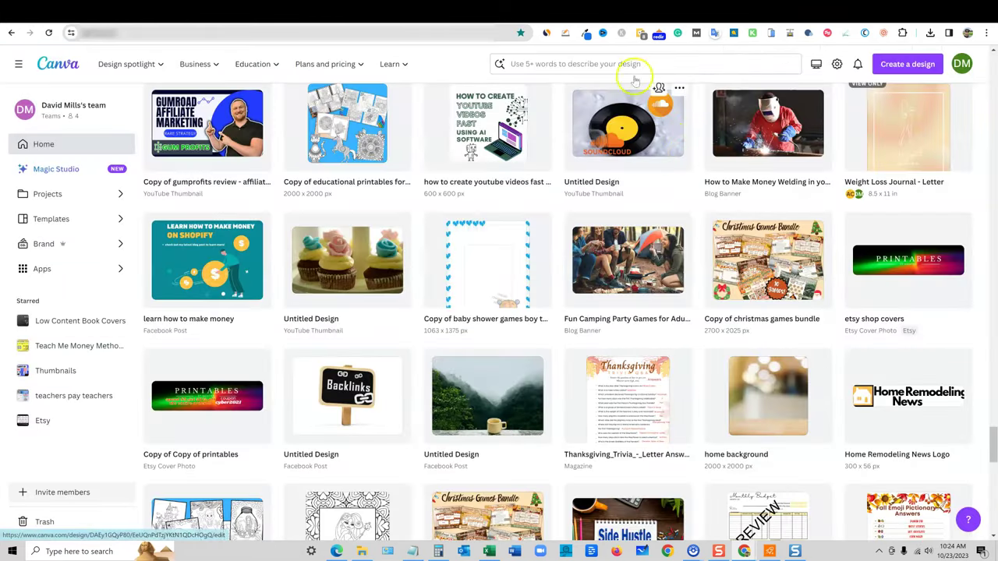
scroll(90, 83, "up", 3)
left_click(47, 144)
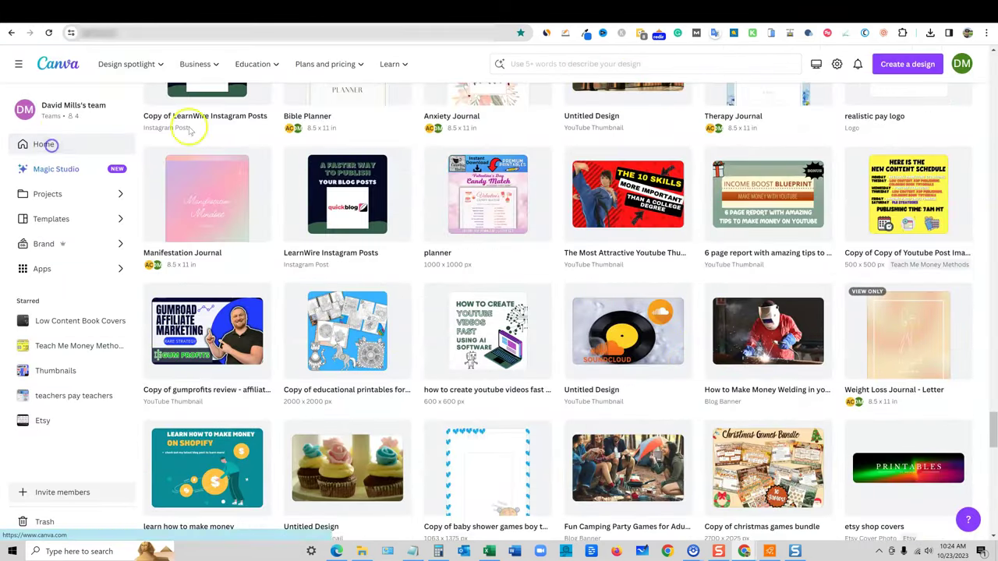
left_click(908, 64)
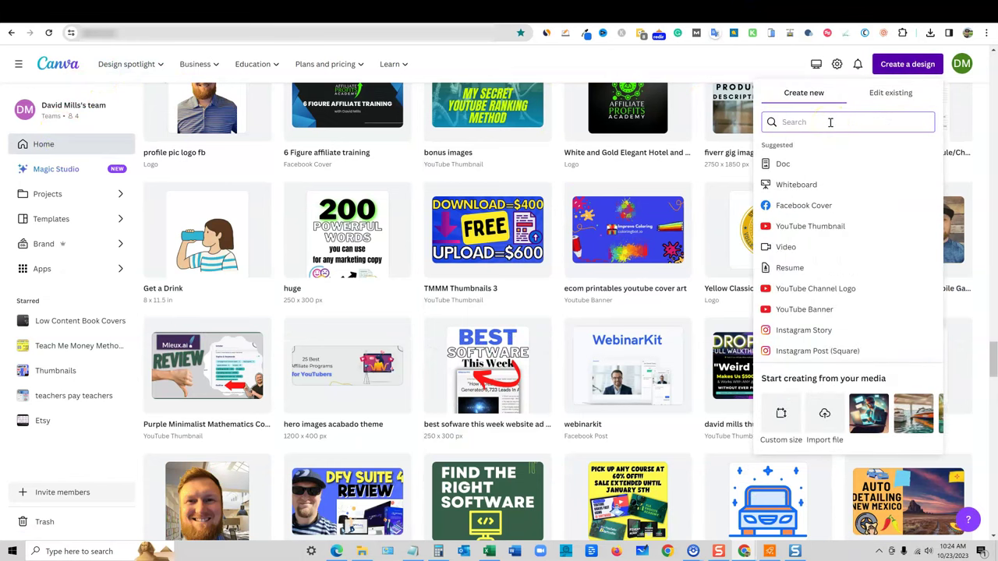
type("shirt mockup")
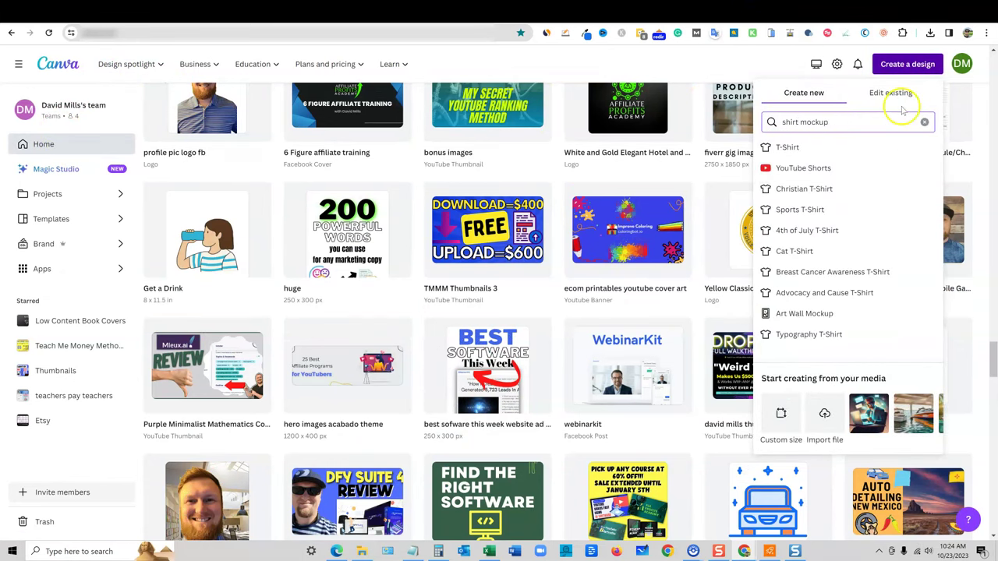
left_click(813, 147)
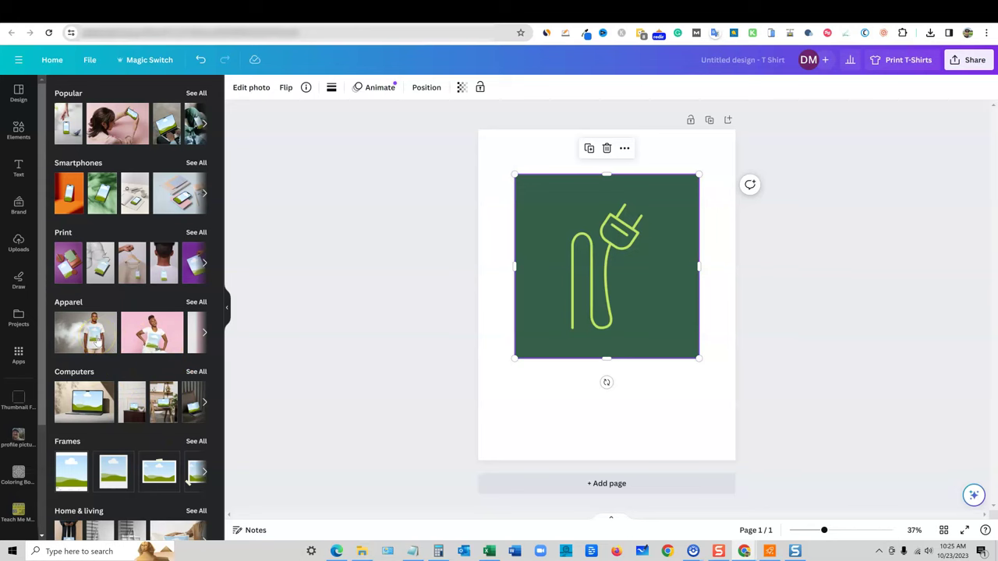
left_click(97, 340)
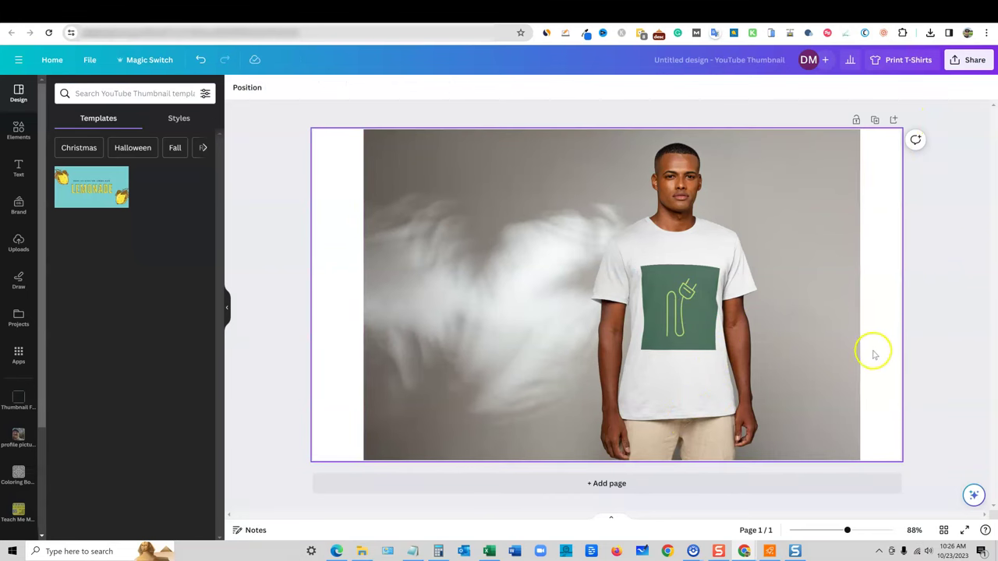
Add a second page holding a black T-shirt graphic found with "tshirt mockup", enlarging and centering the shirt on the page.
left_click(769, 489)
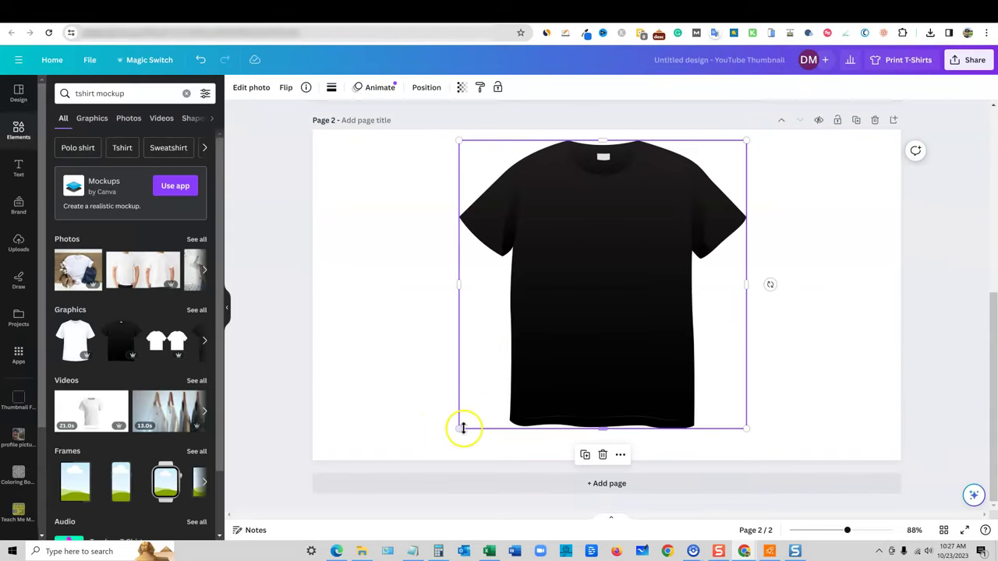
left_click_drag(456, 433, 439, 448)
mouse_move(553, 377)
left_mouse_down()
mouse_move(573, 377)
mouse_move(564, 376)
left_mouse_up()
left_click(372, 325)
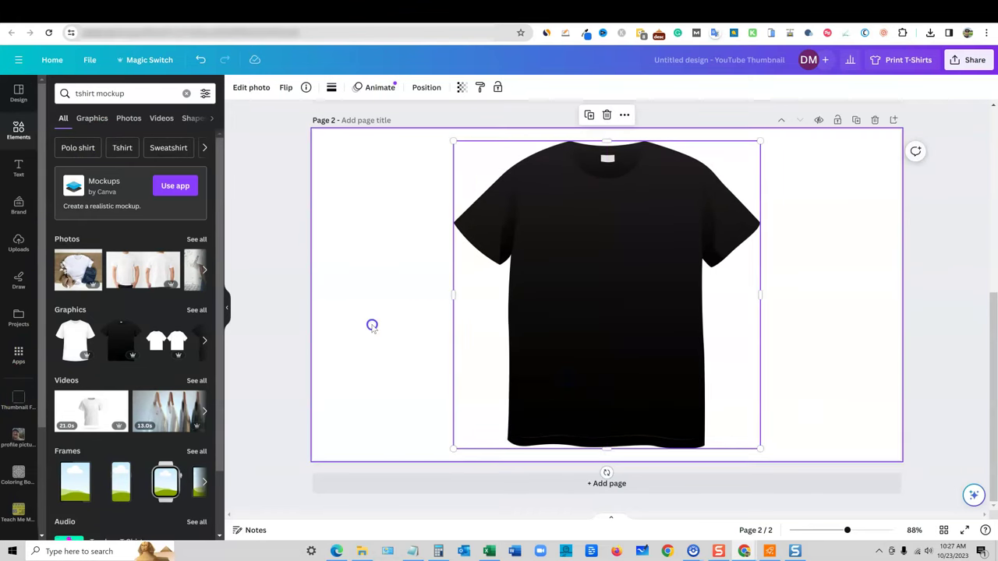
Add a third page after the black T-shirt page and look over the mockups on all three pages.
left_click(894, 120)
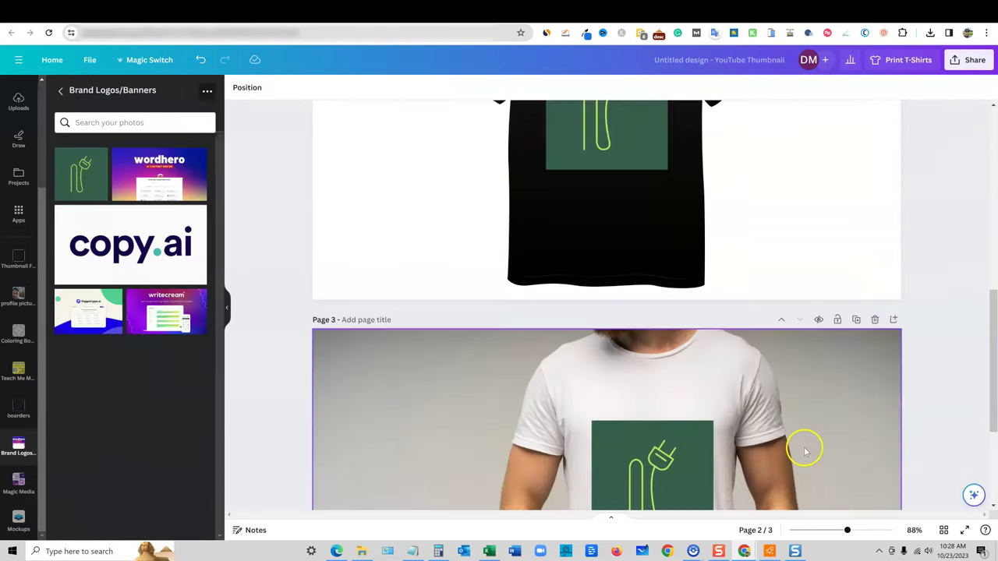
scroll(806, 451, "up", 7)
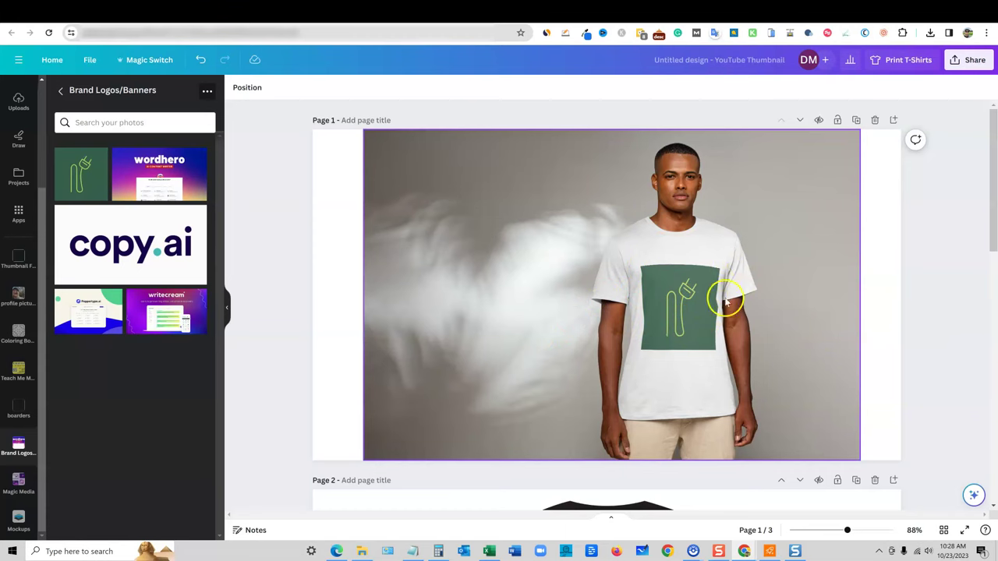
scroll(860, 411, "down", 10)
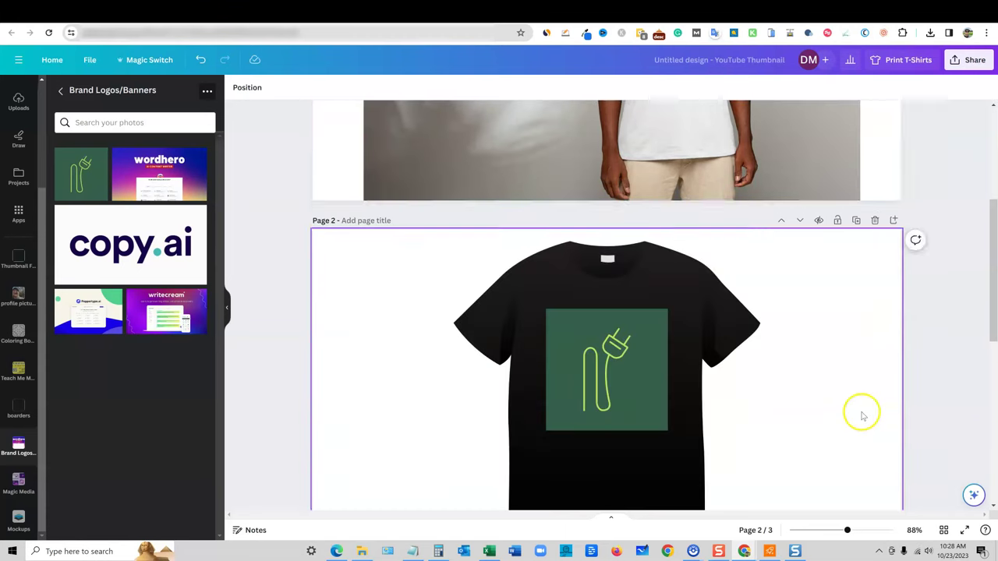
scroll(872, 398, "down", 2)
scroll(608, 414, "up", 10)
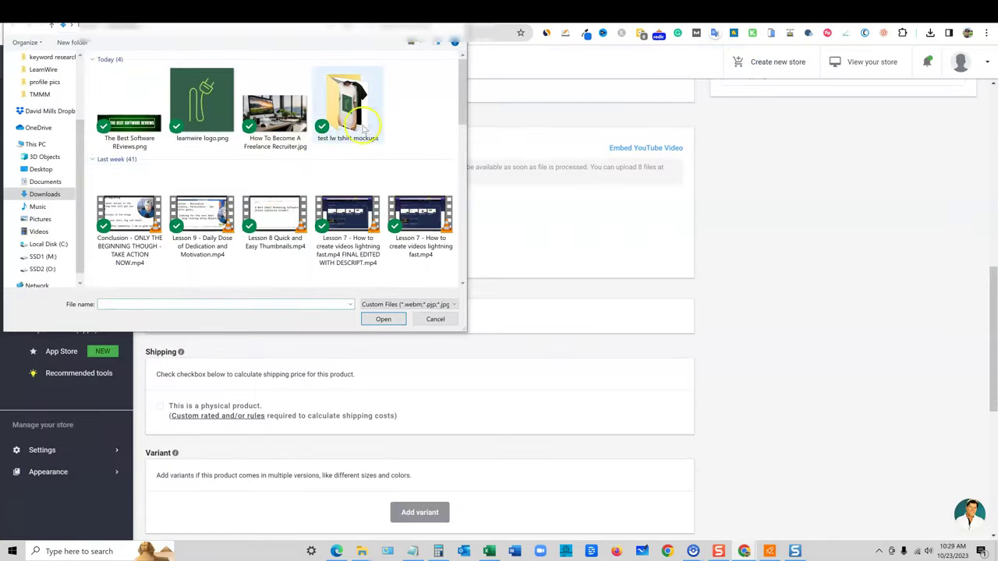
Switch to Launch Cart, upload 1.png from the test lw tshirt mockups folder as product media, and save the Tshirt product.
left_click(353, 105)
left_click(121, 89)
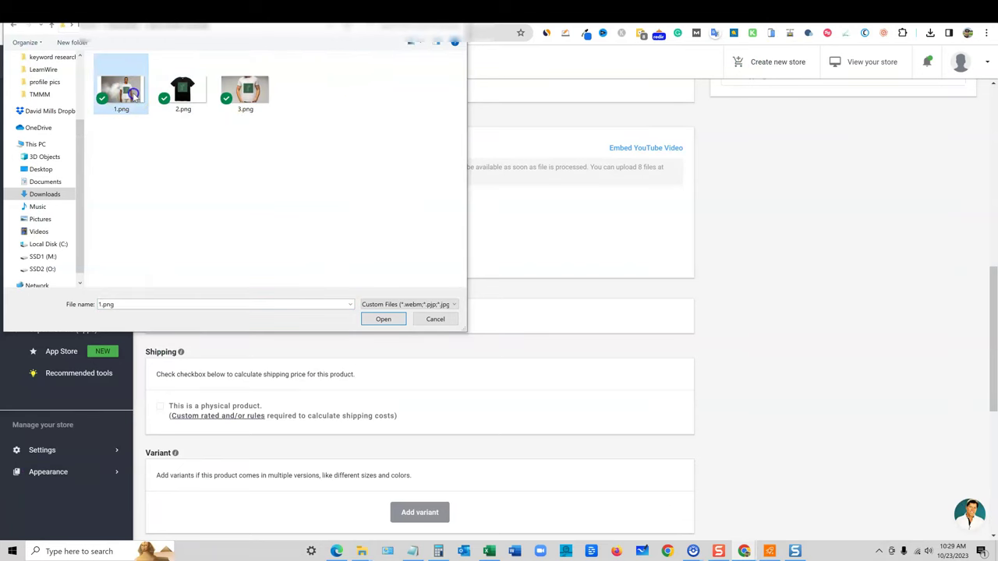
left_click(383, 318)
scroll(296, 340, "down", 5)
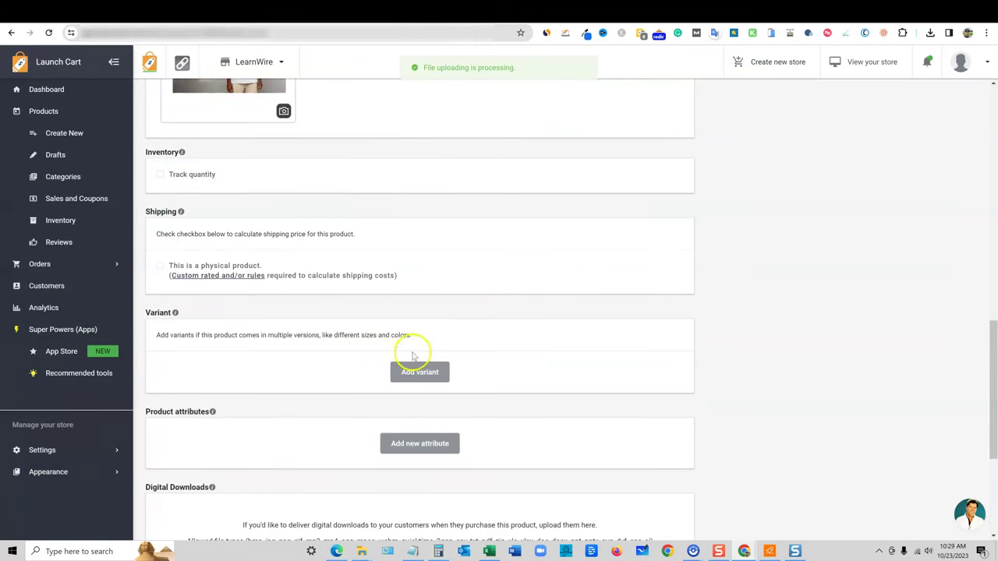
left_click(487, 372)
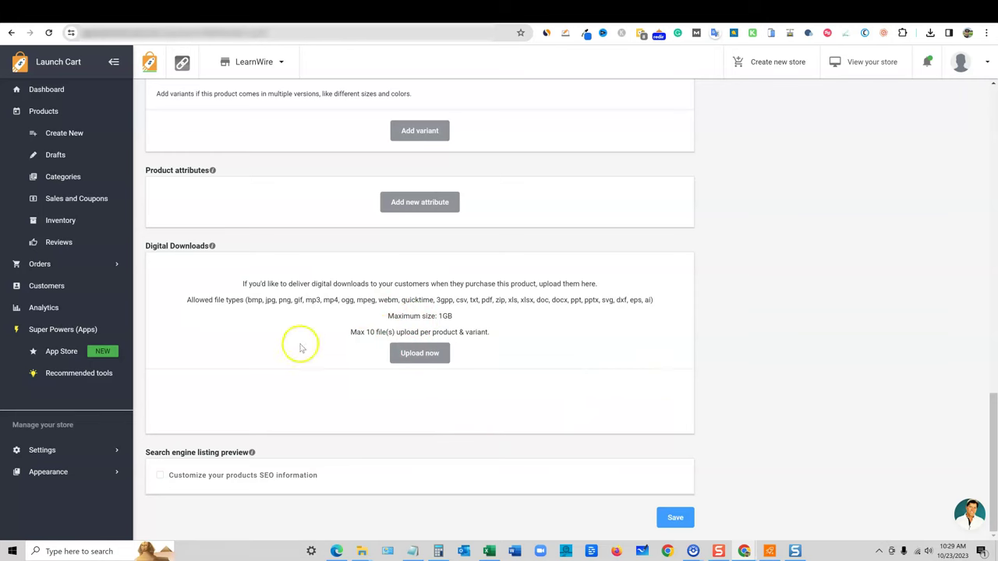
left_click(673, 516)
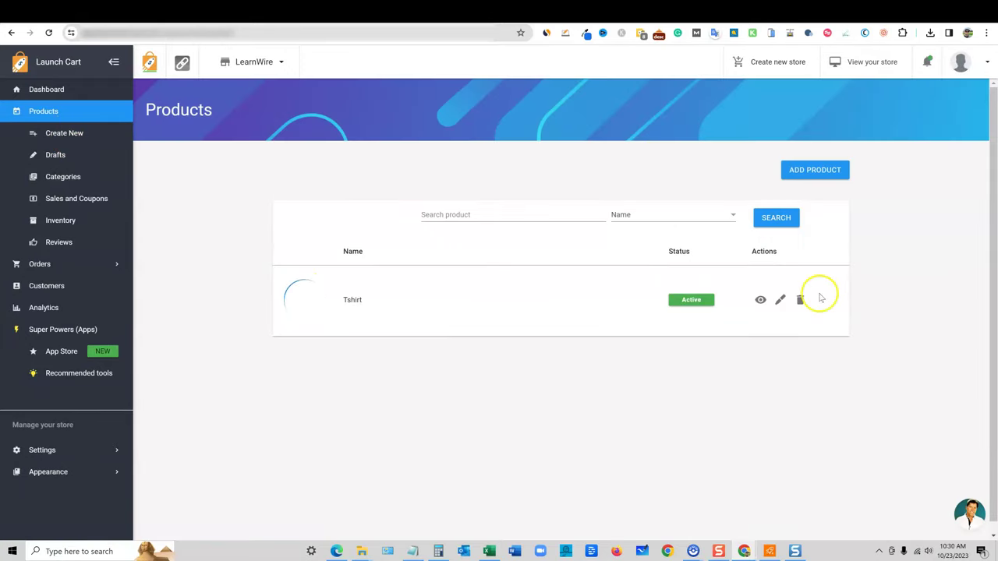
Start another product from scratch with SKU 0002, name "tshirt 2" and description "mens leanrwire logo tshirt".
left_click(828, 172)
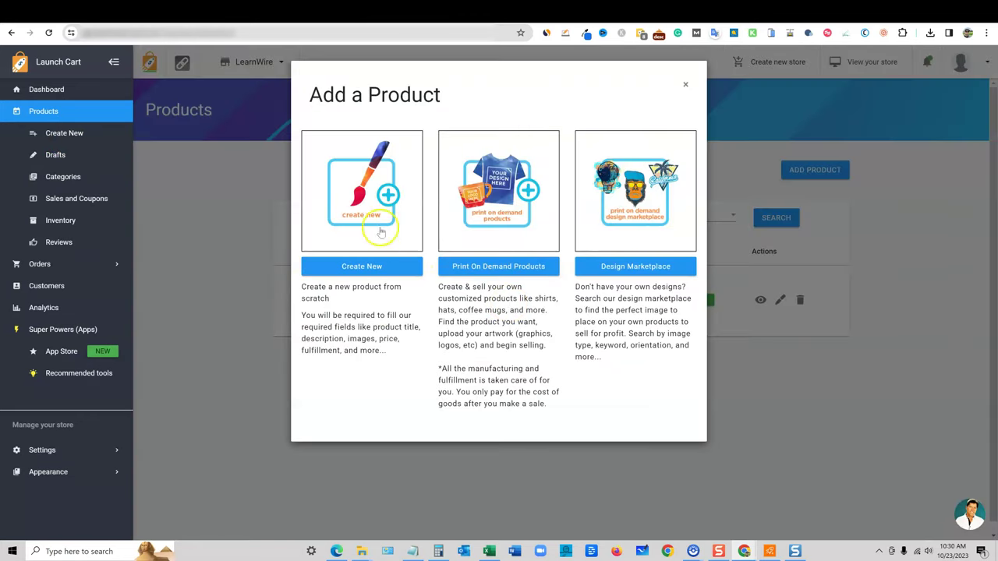
left_click(368, 267)
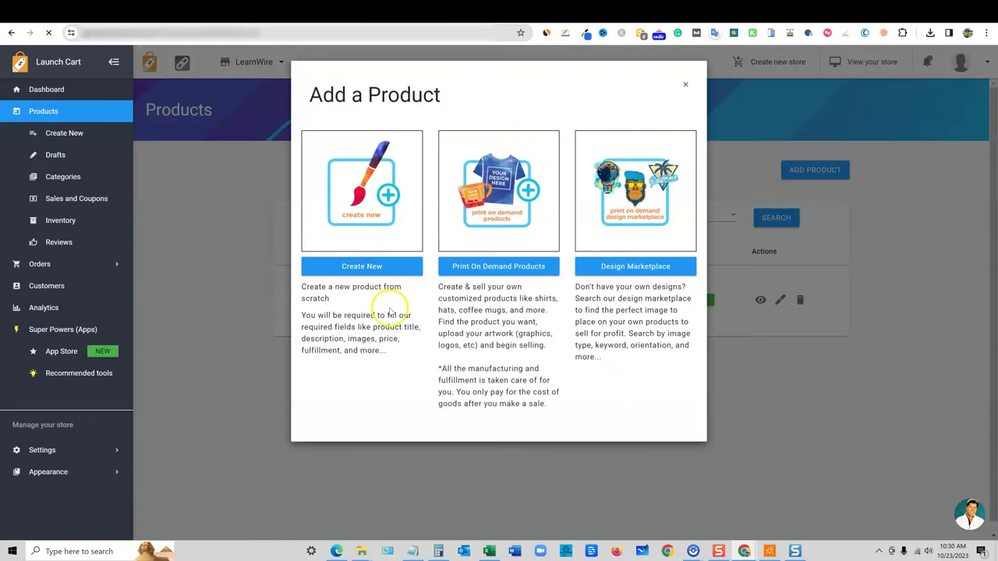
left_click(461, 215)
left_click(365, 211)
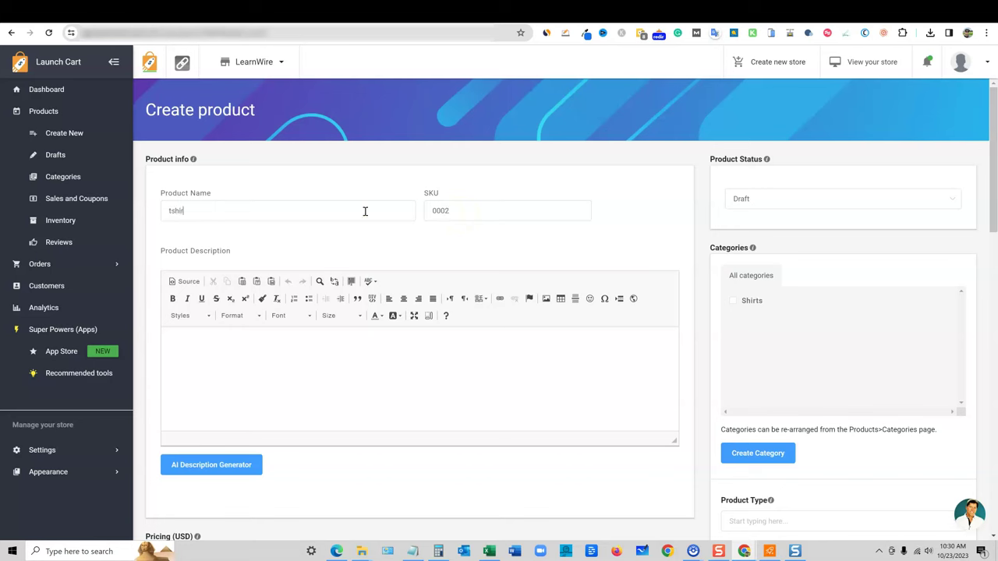
left_click(374, 384)
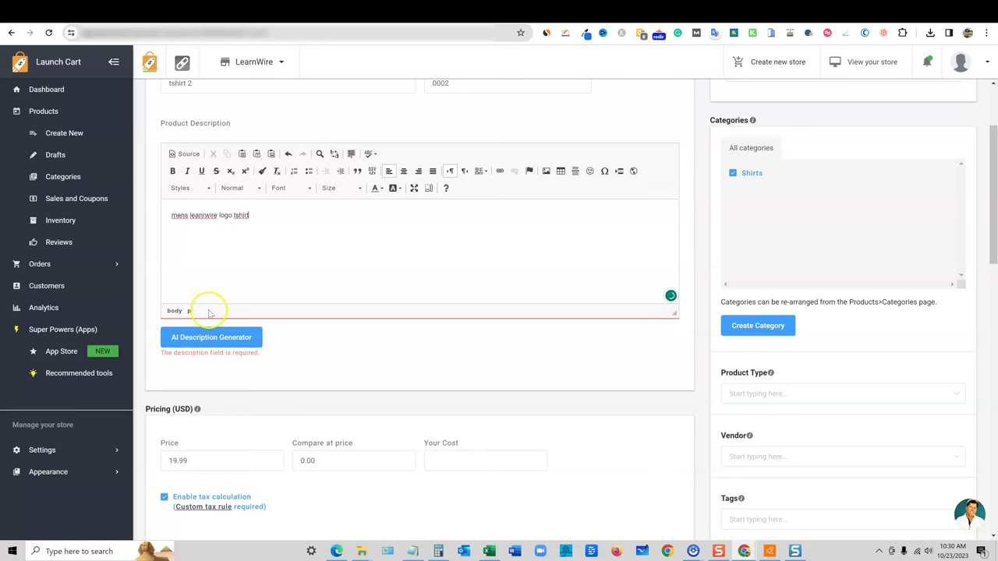
Generate an AI product description from the text "mens leanrwire logo tshirt white".
left_click(210, 337)
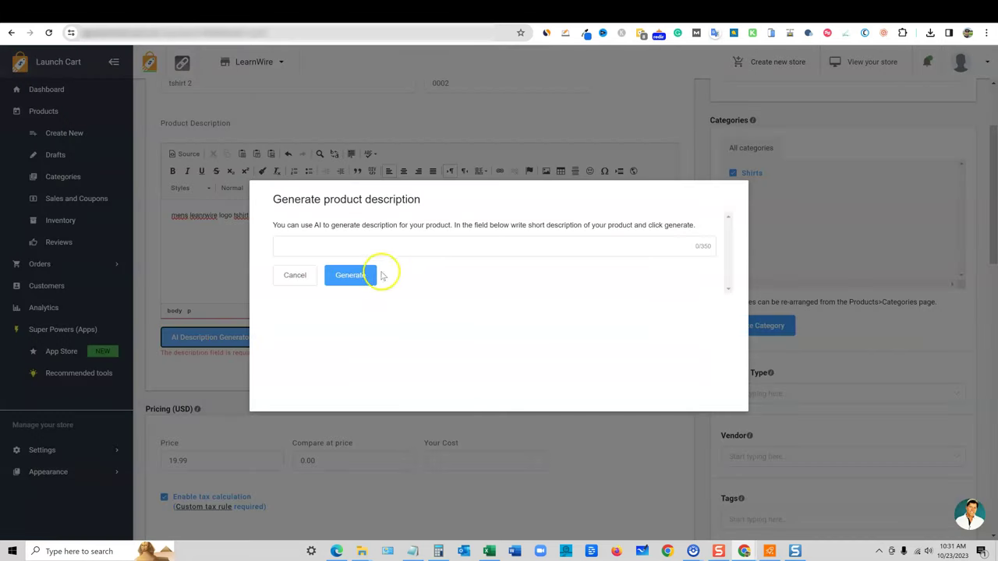
left_click(329, 245)
type("mens learnwire logo tshirt")
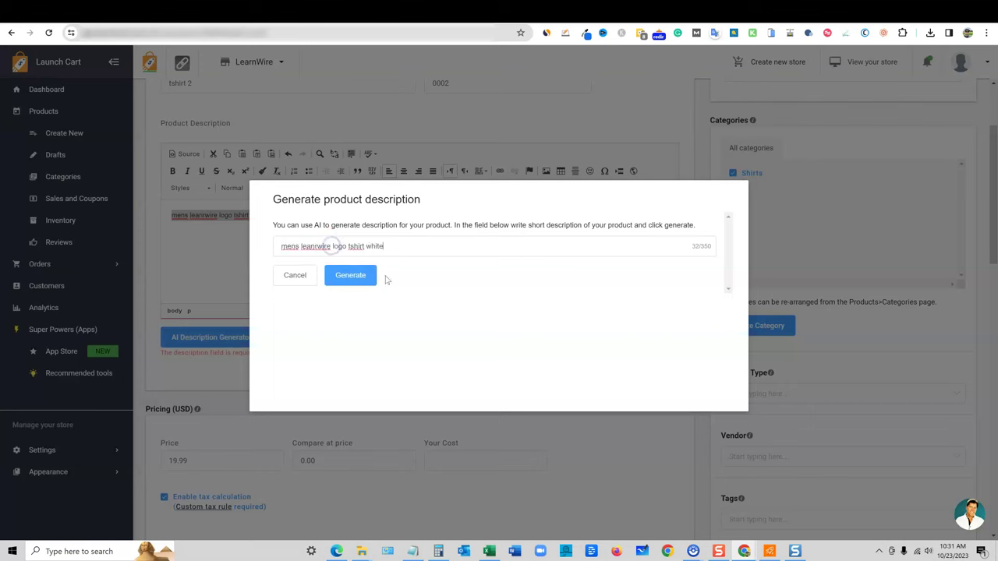
left_click(351, 279)
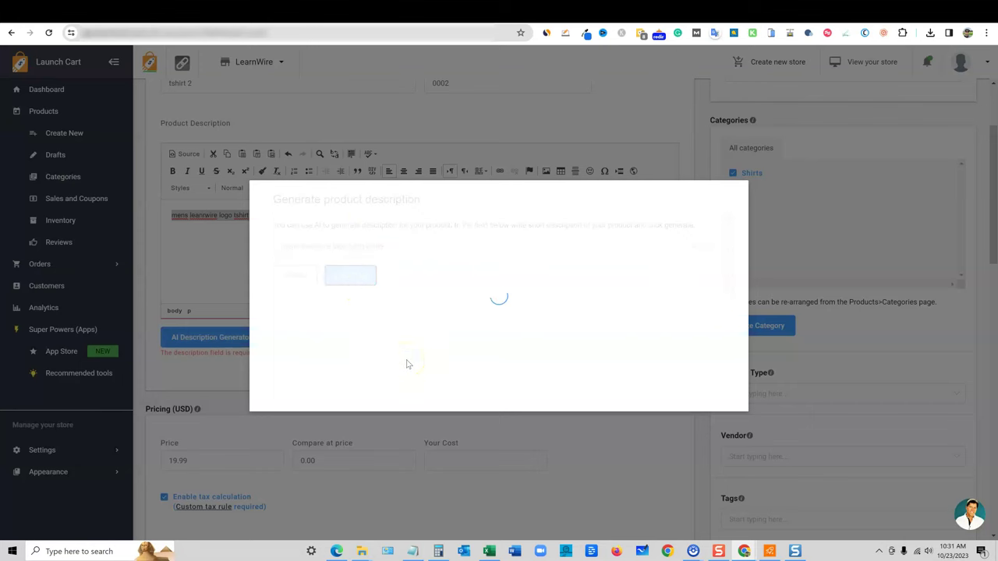
Read through the generated text and insert it into the product description.
left_click(283, 302)
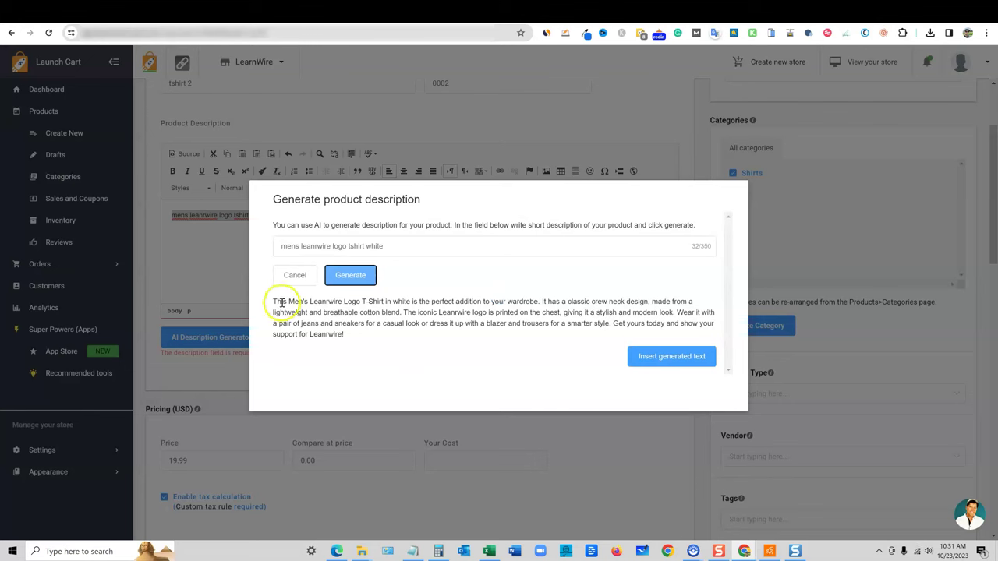
left_click_drag(282, 303, 309, 306)
left_click_drag(415, 306, 473, 304)
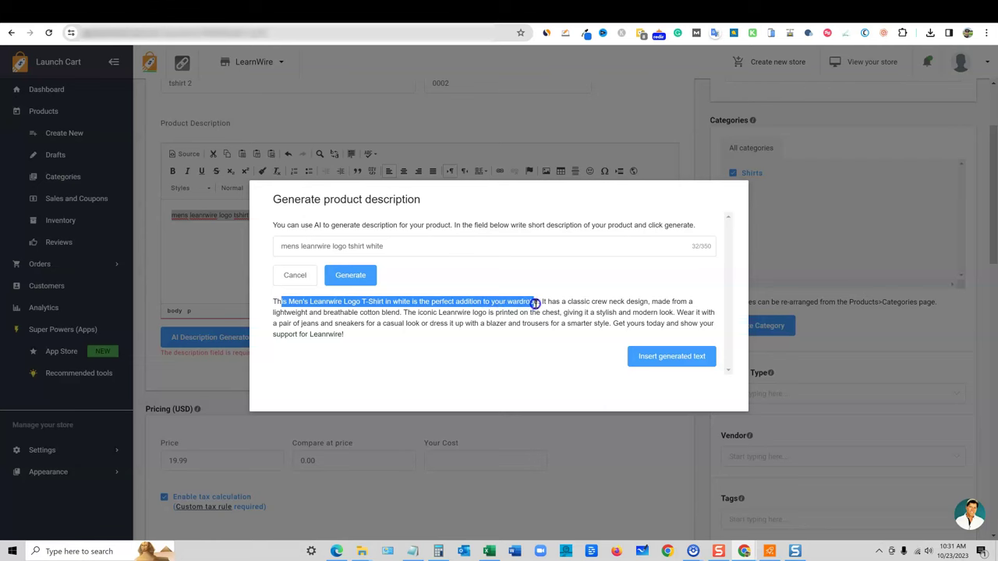
left_click_drag(684, 303, 688, 303)
left_click_drag(307, 312, 564, 332)
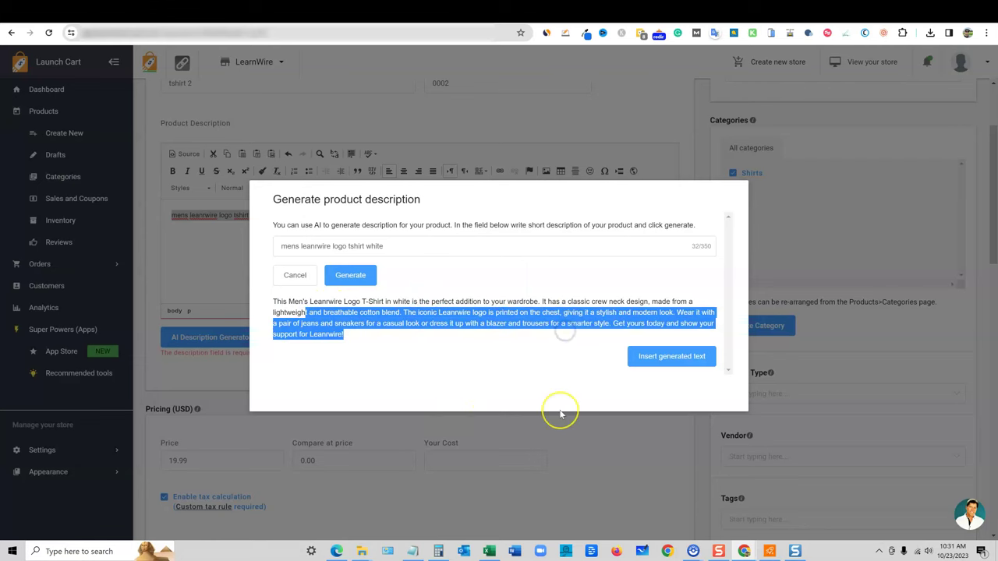
left_click(544, 352)
left_click(663, 357)
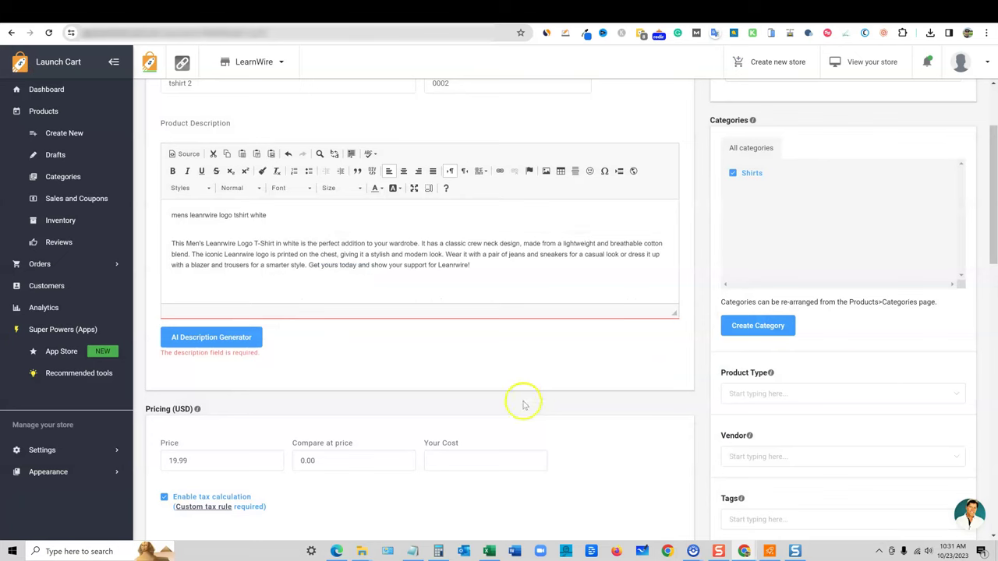
Check the product info, status and category of tshirt 2 and save the product.
scroll(854, 365, "up", 2)
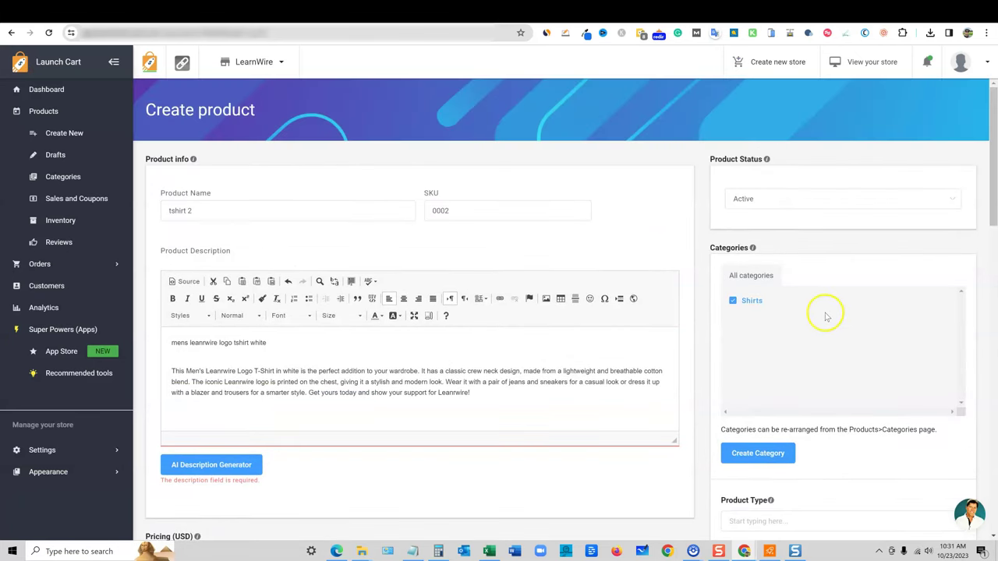
scroll(826, 316, "down", 15)
left_click(676, 516)
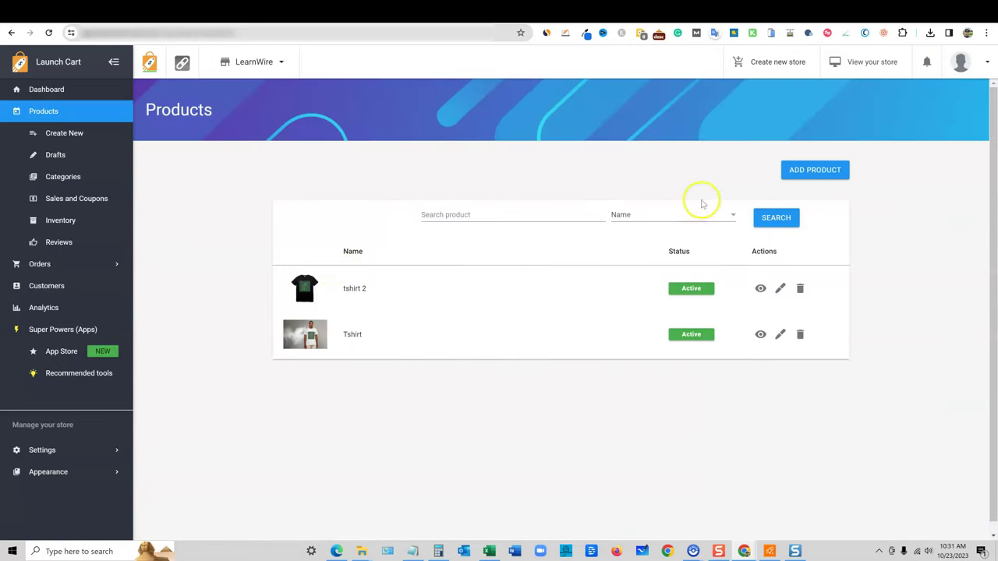
Create a third product from scratch named "tshirt3" with 3.png as its media image, and save it.
left_click(809, 176)
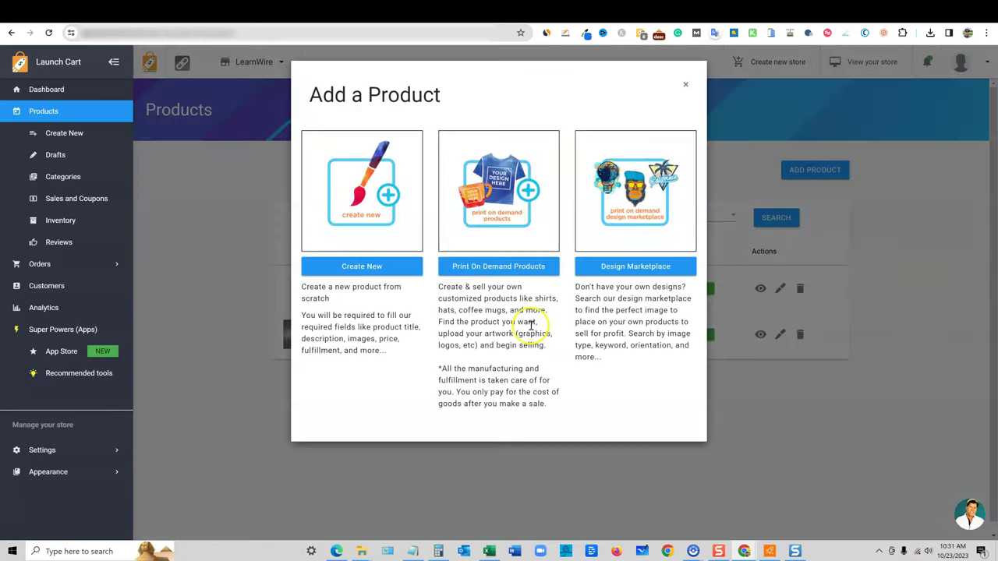
left_click(363, 266)
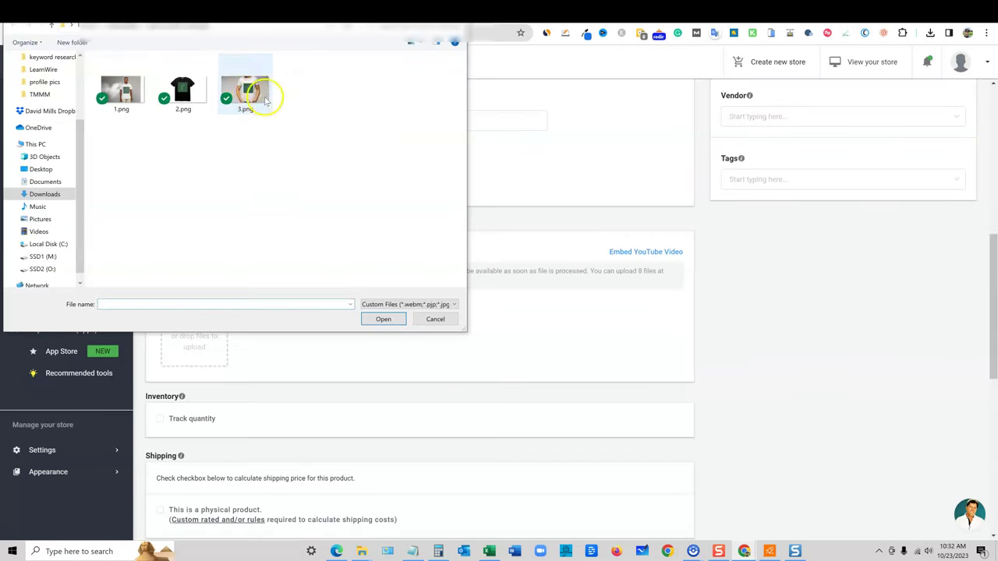
left_click(248, 88)
left_click(383, 319)
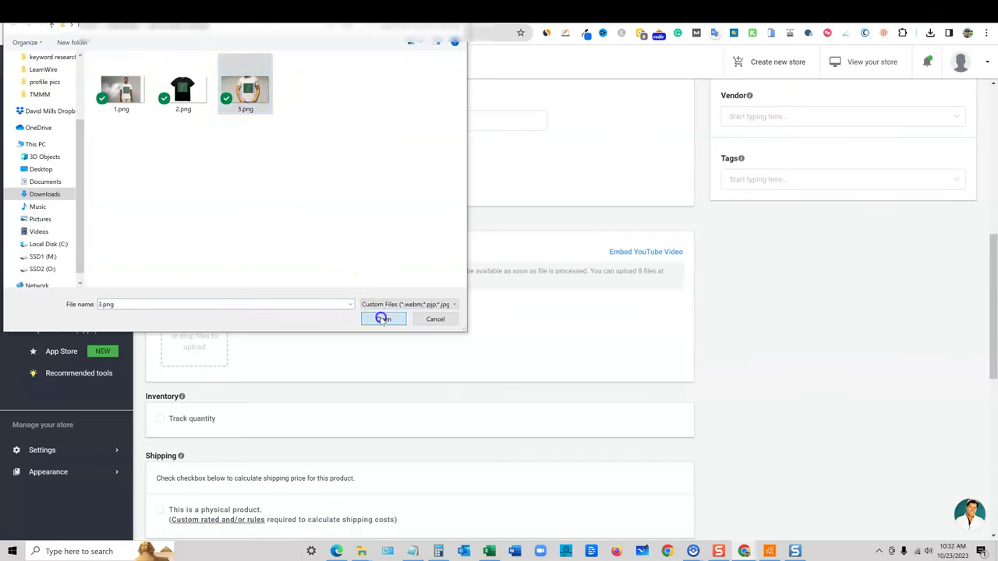
scroll(557, 351, "down", 10)
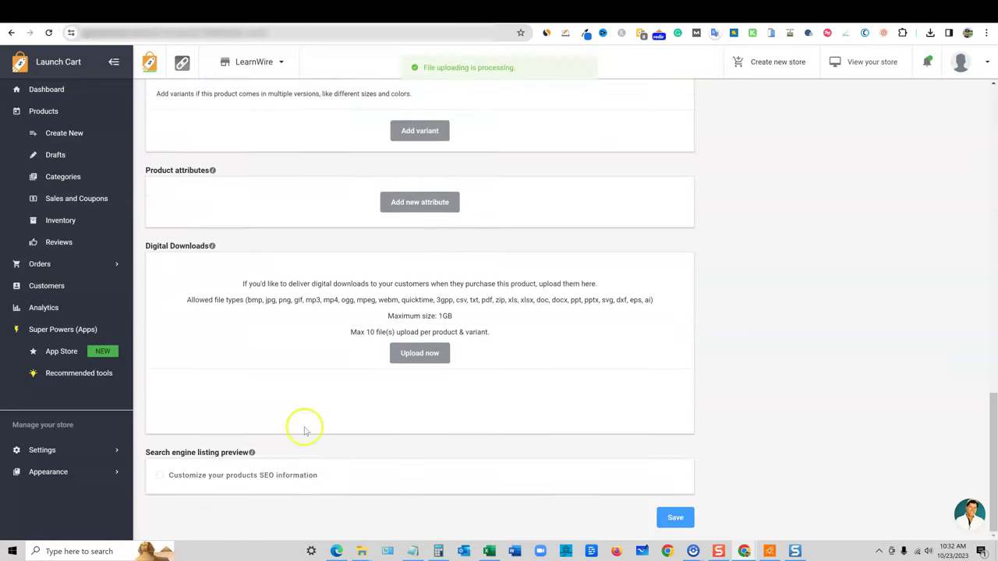
left_click(674, 517)
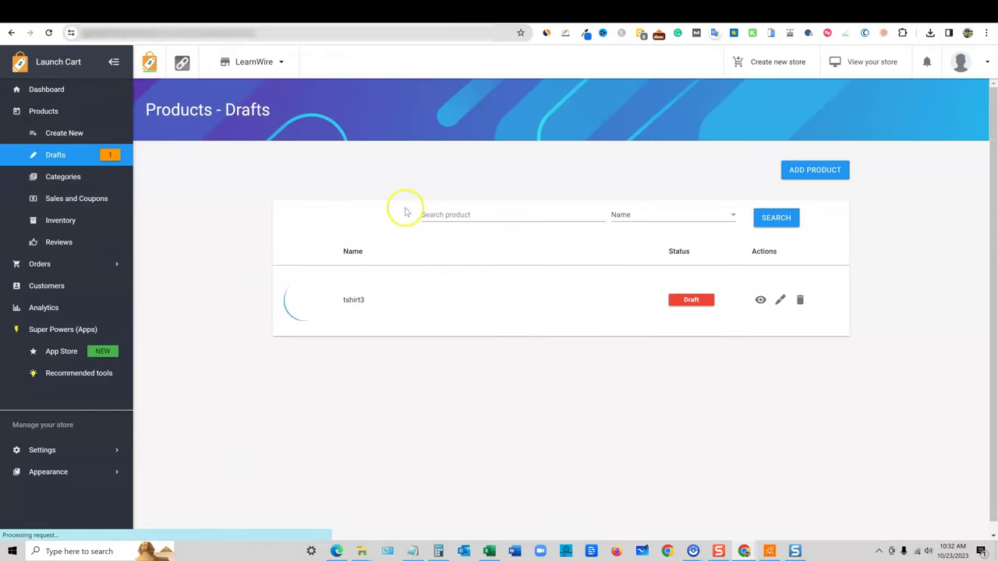
Edit the tshirt3 draft, set its product status to Active, and save the update.
left_click(780, 299)
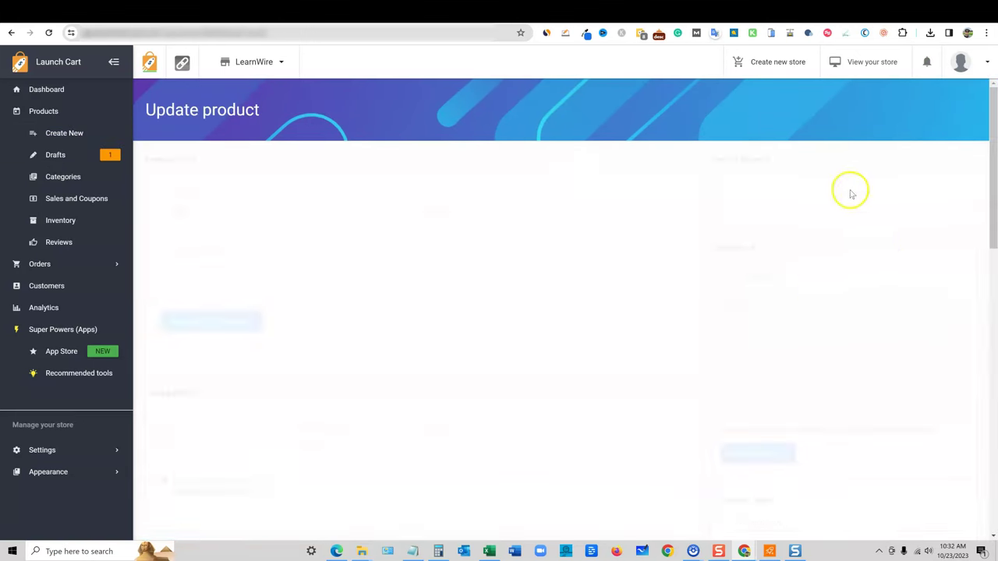
left_click(773, 198)
left_click(762, 225)
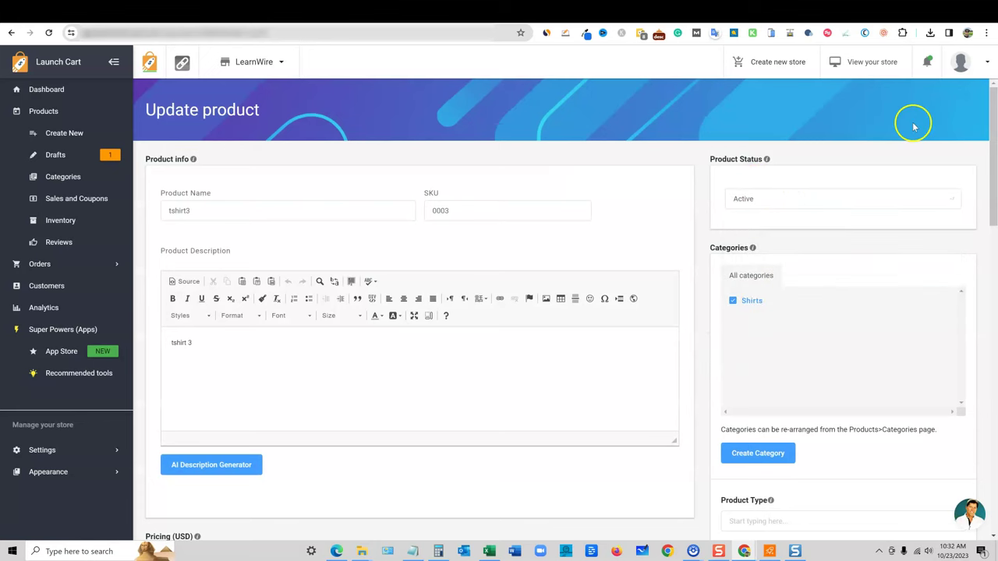
scroll(637, 379, "down", 15)
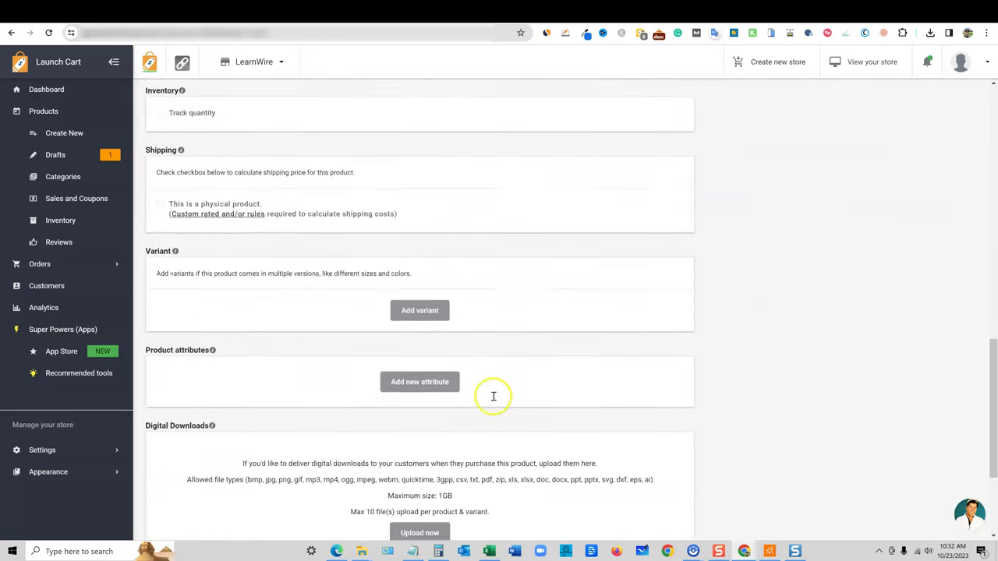
left_click(663, 519)
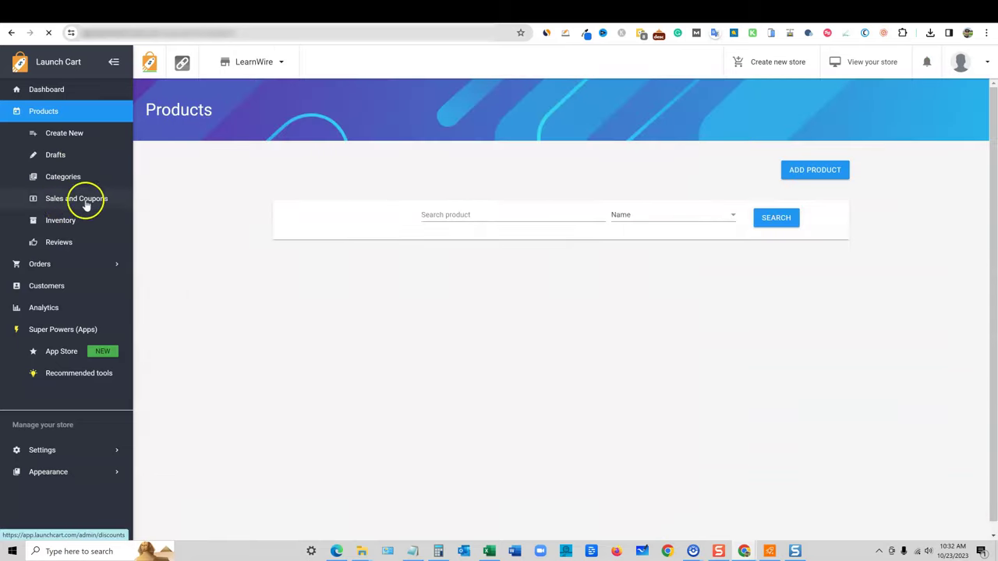
Examine the store's review moderation page and the Widget Collection settings.
left_click(59, 243)
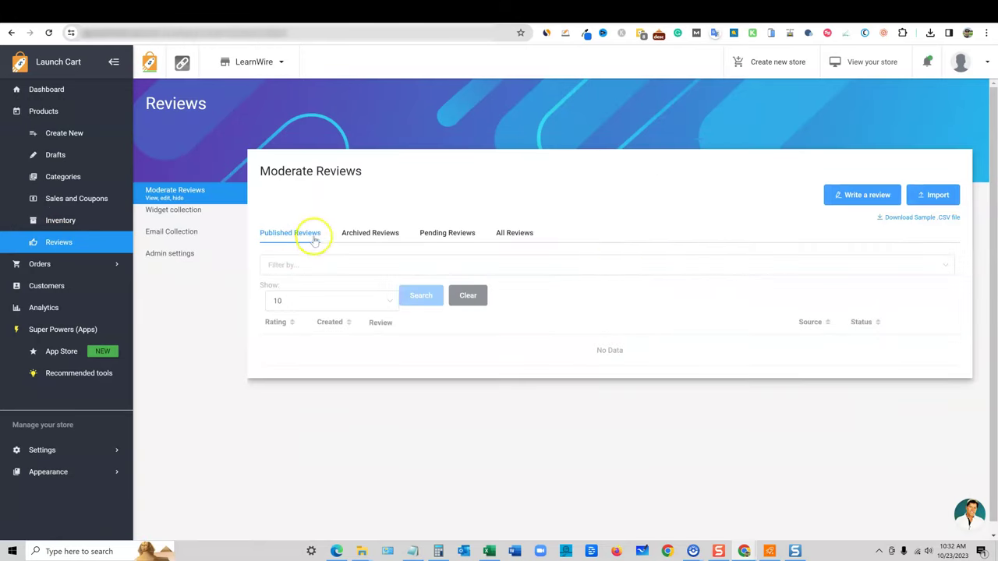
left_click(174, 211)
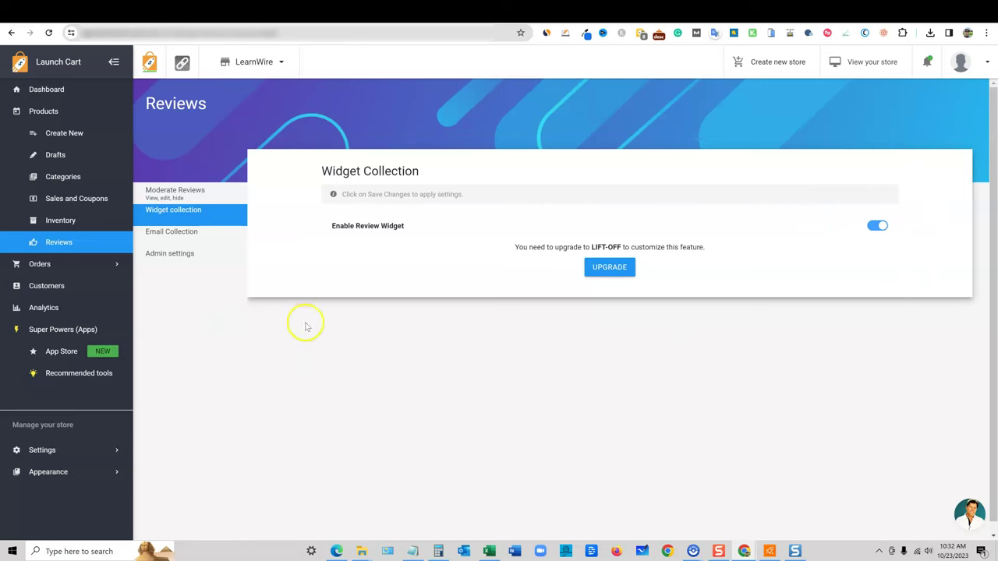
Go to the store's Pages under Appearance and open the custom page "Test" for editing.
left_click(118, 474)
scroll(108, 441, "down", 1)
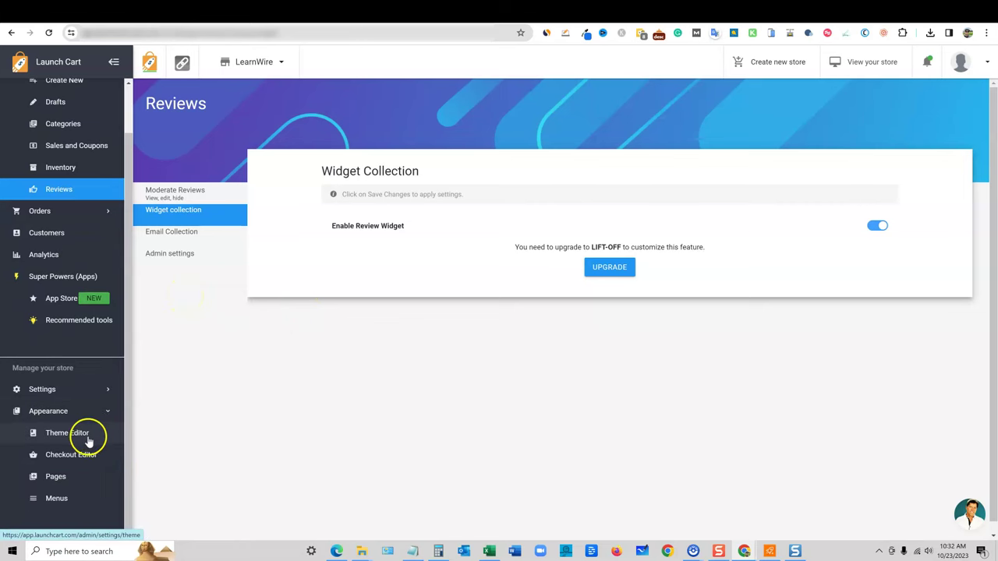
left_click(56, 477)
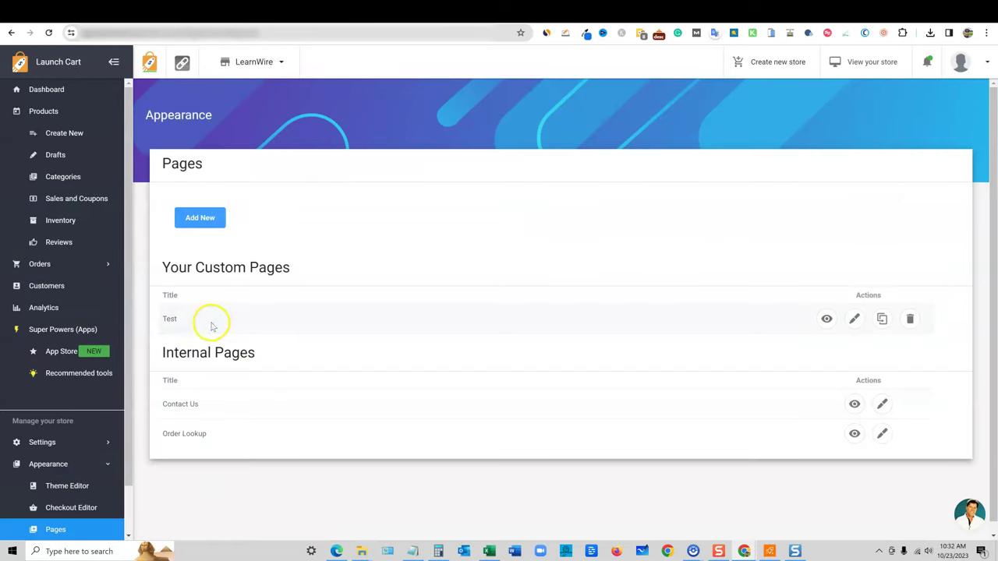
left_click(854, 319)
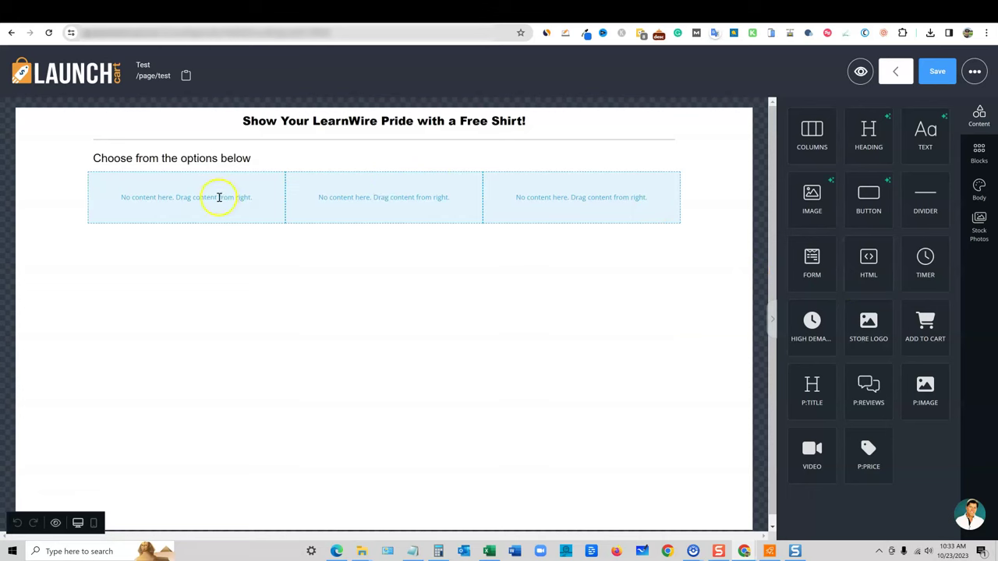
Place a product image element in the first empty column and show the Tshirt product in it.
left_click(240, 198)
left_click(694, 297)
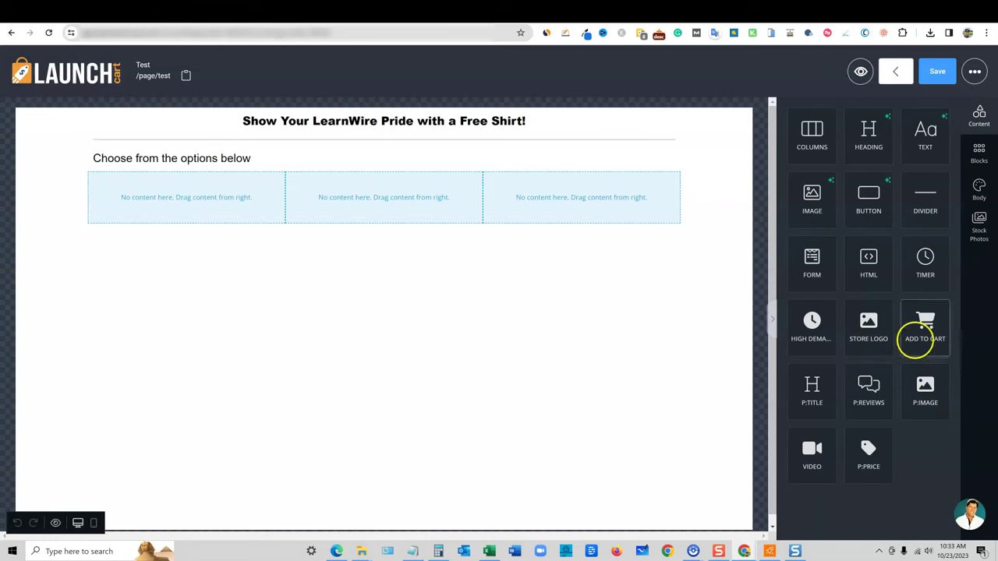
left_click_drag(932, 400, 226, 215)
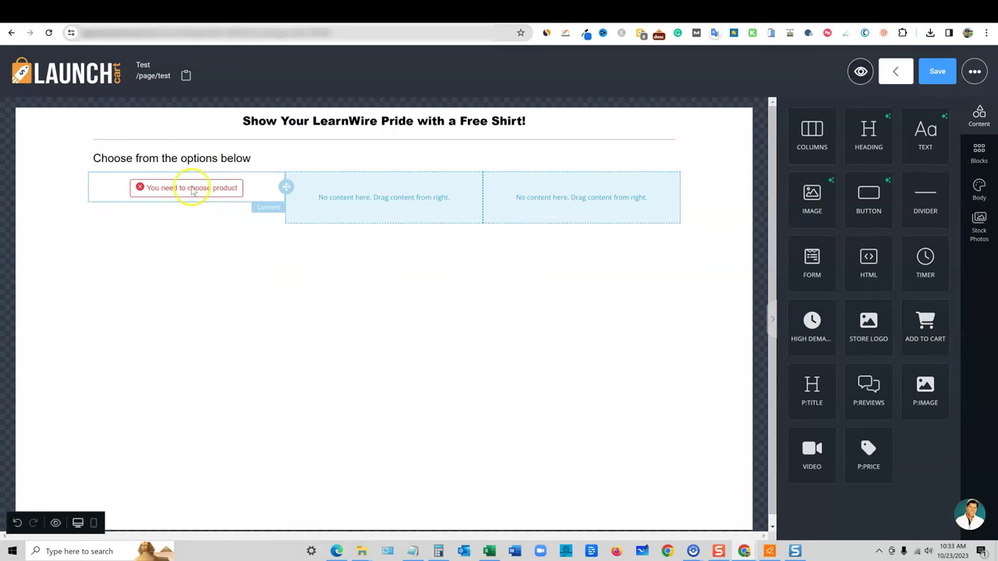
left_click(191, 189)
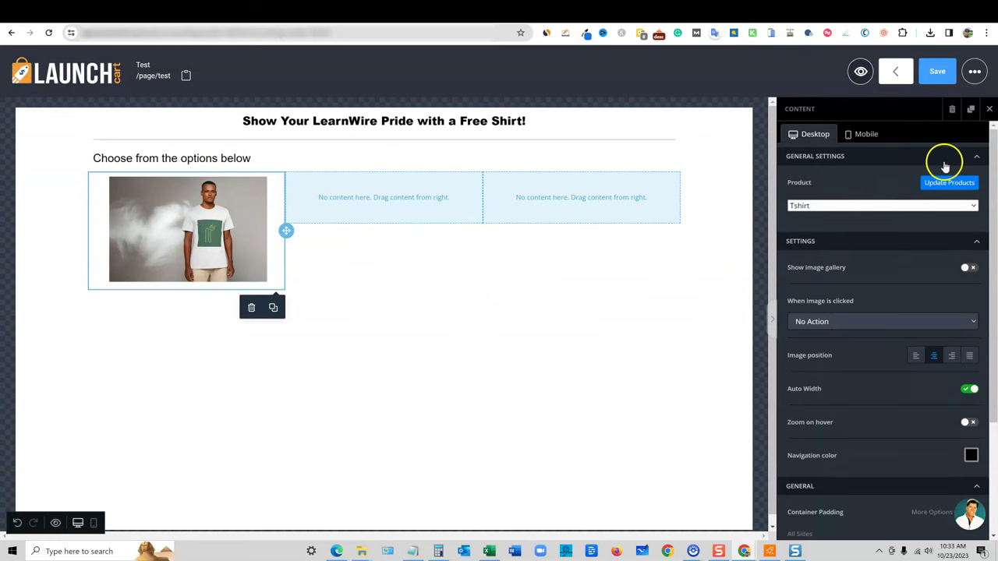
left_click(988, 112)
Place a product image element in the middle column and set its product to tshirt 2.
left_click_drag(919, 397, 394, 226)
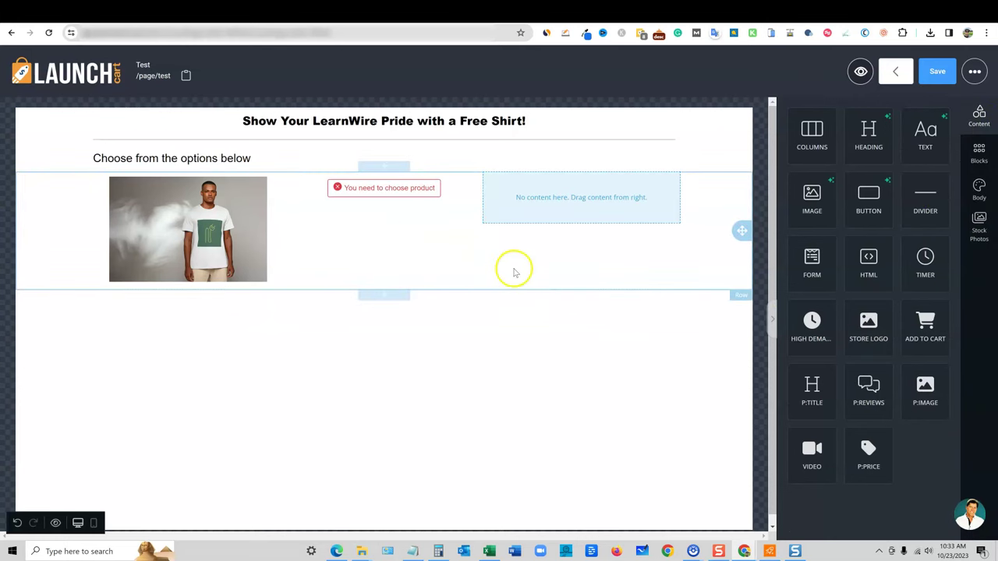
left_click(905, 206)
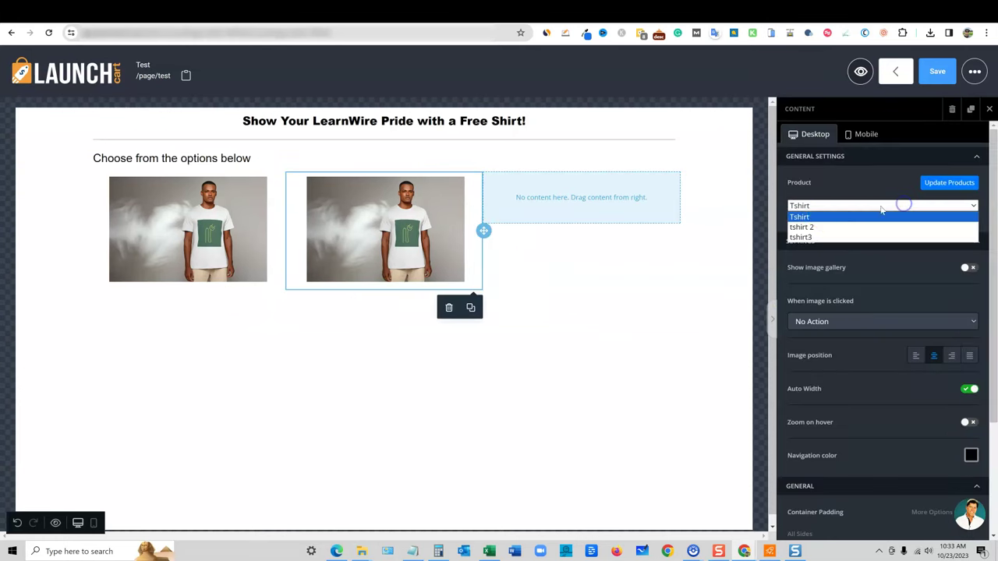
left_click(808, 217)
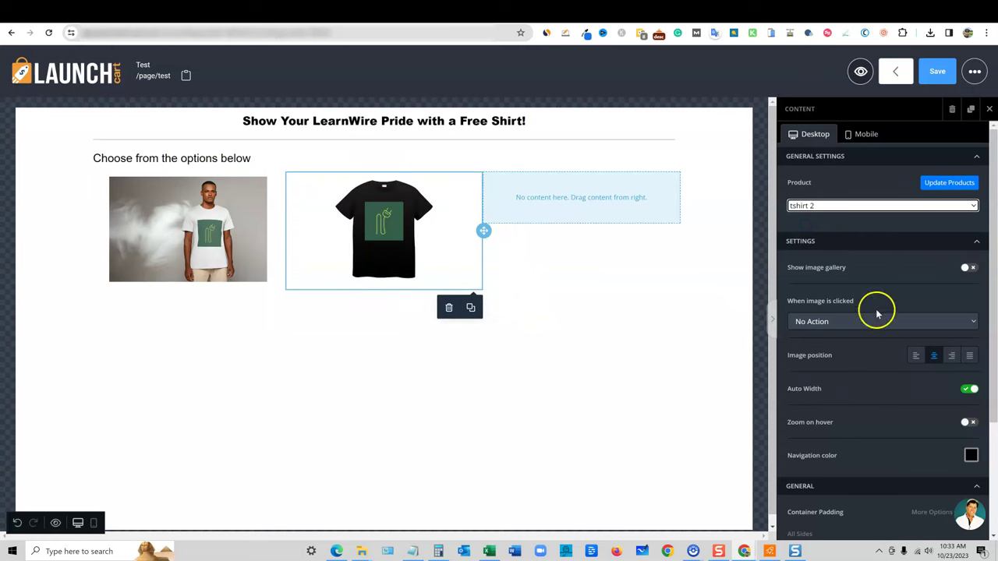
left_click(989, 109)
Place a product image element in the third column and set its product to tshirt3.
left_click_drag(925, 390, 600, 210)
left_click(620, 197)
left_click(926, 207)
left_click(831, 238)
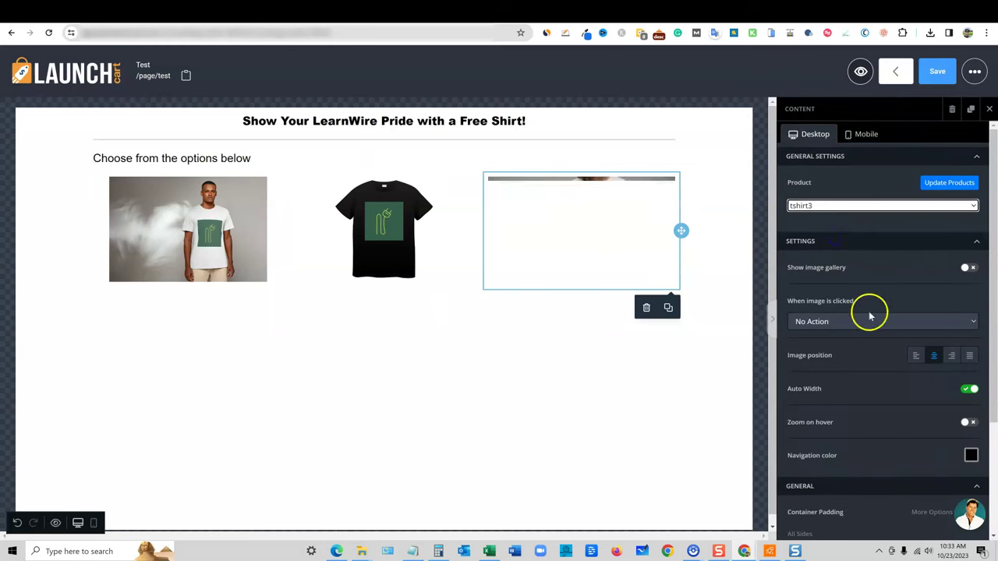
left_click(989, 109)
Try to place a product reviews element and a divider below the row of product images.
scroll(379, 352, "down", 1)
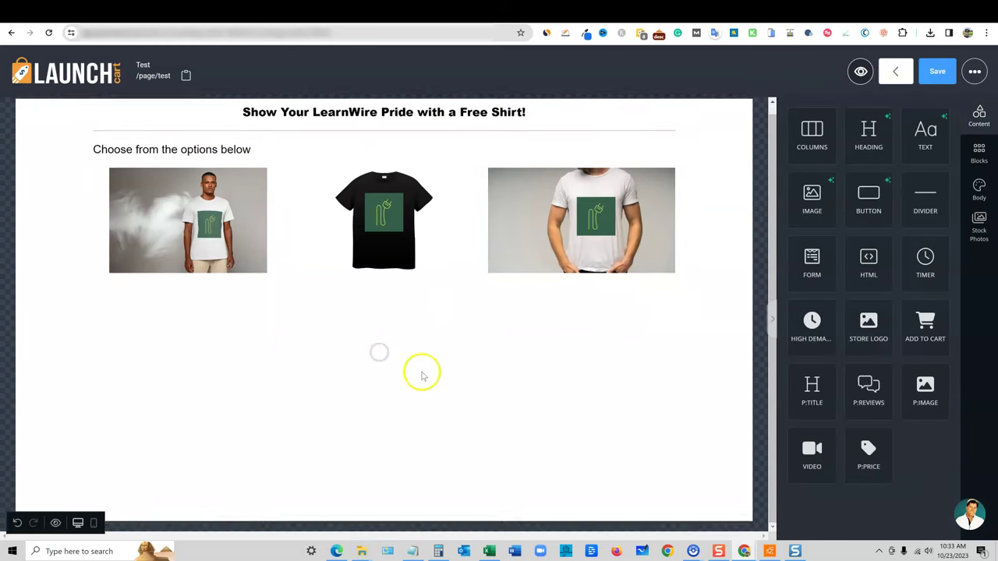
left_click_drag(871, 396, 581, 347)
left_click(933, 217)
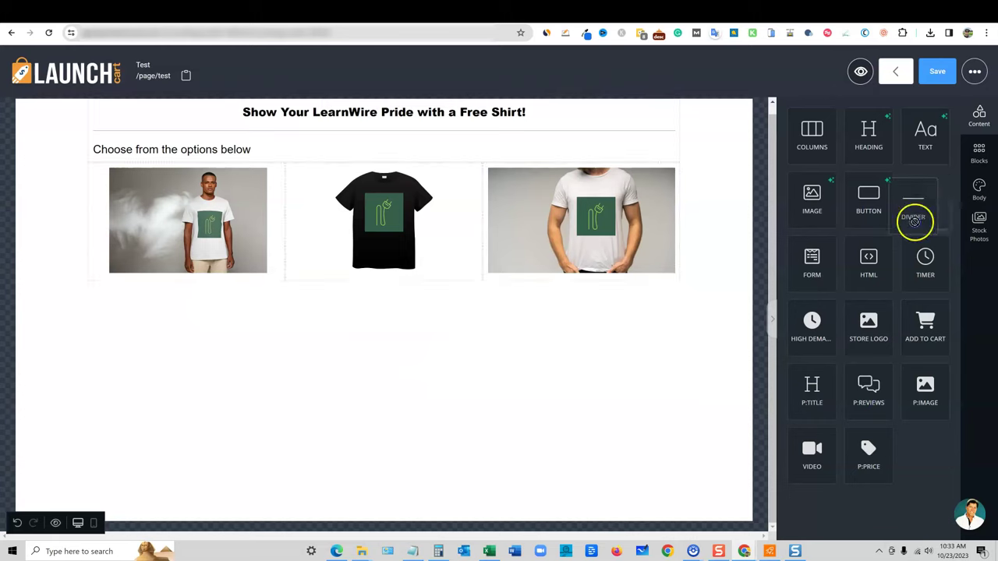
Browse the ready-made blocks and insert the "Clone of Buy Now With Ratings" block below the product images.
left_click(980, 152)
left_click(816, 162)
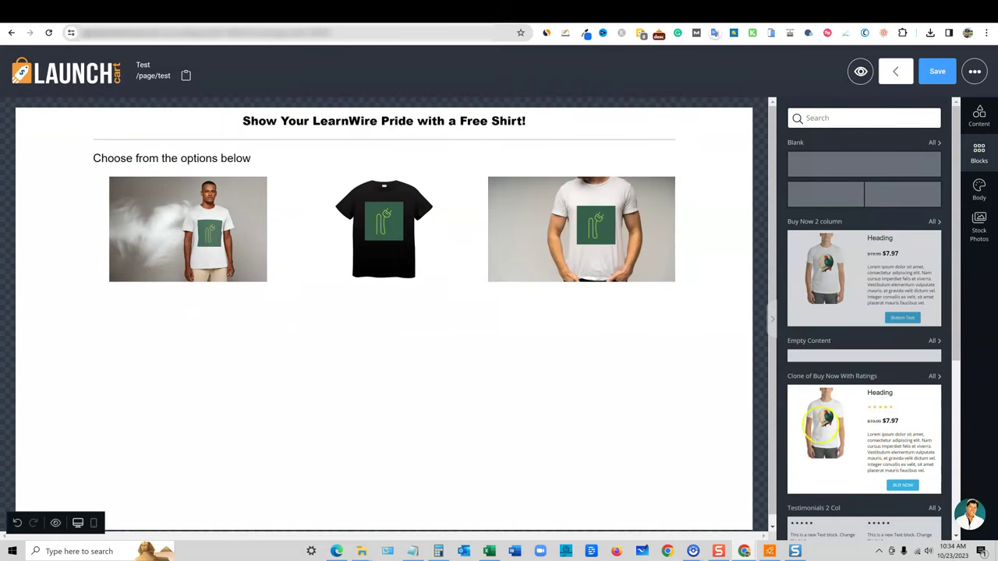
scroll(824, 425, "down", 2)
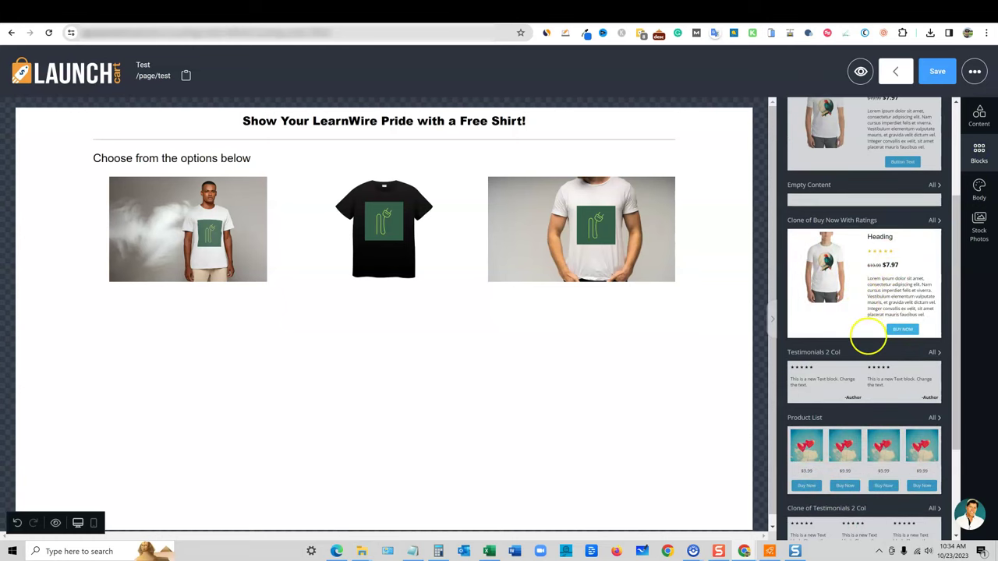
scroll(868, 337, "down", 2)
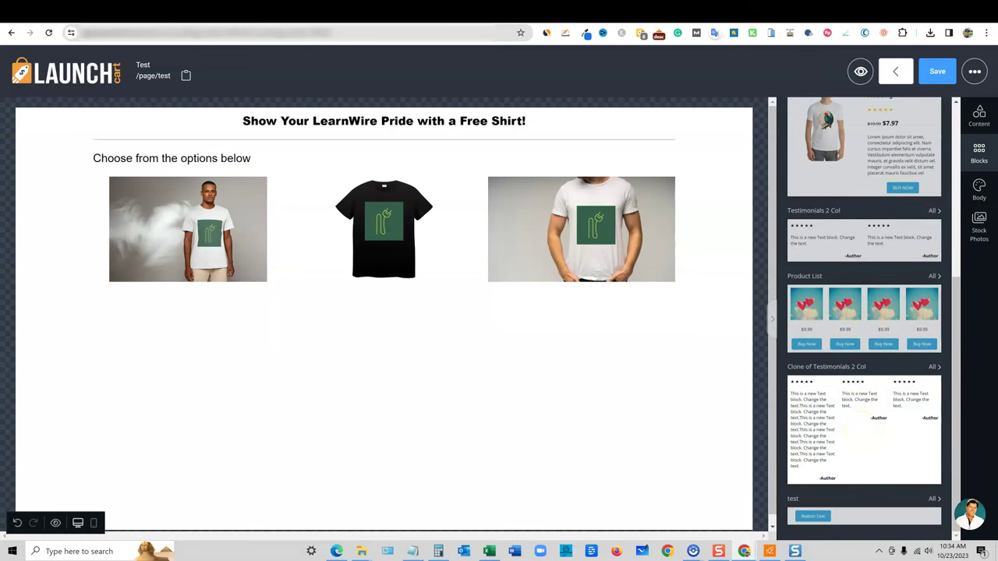
scroll(826, 417, "up", 2)
scroll(858, 436, "down", 2)
mouse_move(893, 293)
left_mouse_down()
mouse_move(507, 356)
mouse_move(403, 341)
left_mouse_up()
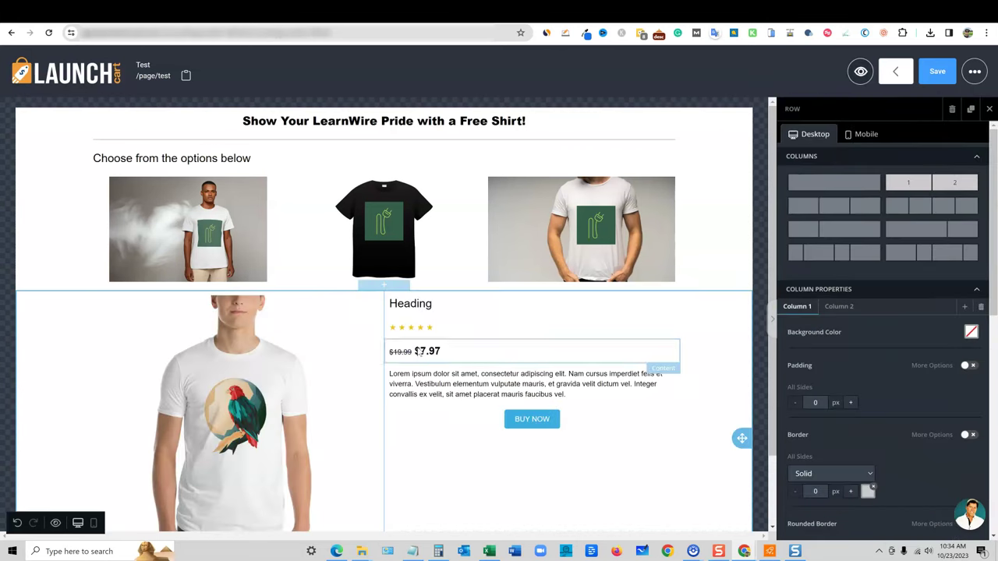
Browse the stock photos for the new block's image, and replace that image with an upload of 3.png.
scroll(352, 408, "down", 1)
left_click(215, 373)
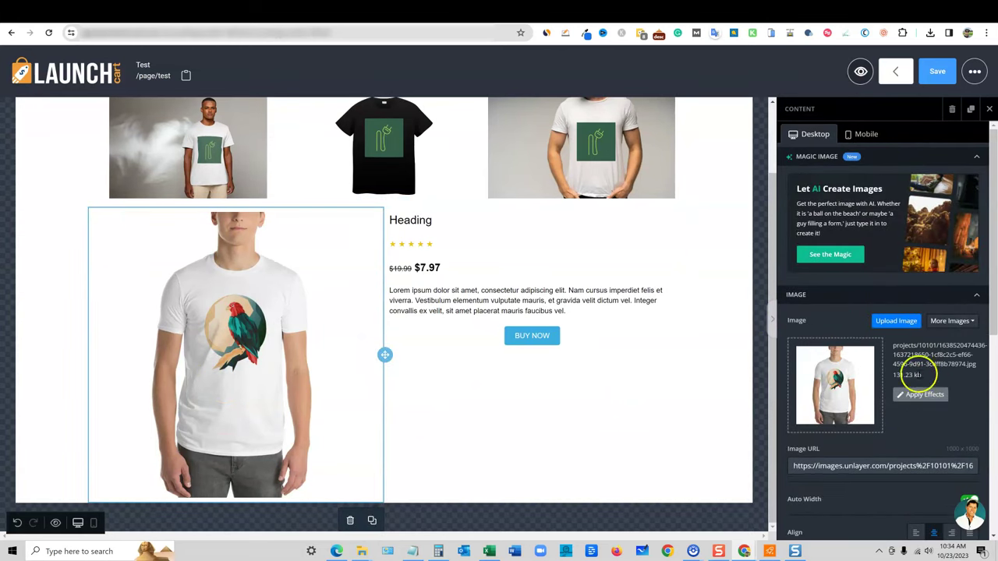
left_click(955, 321)
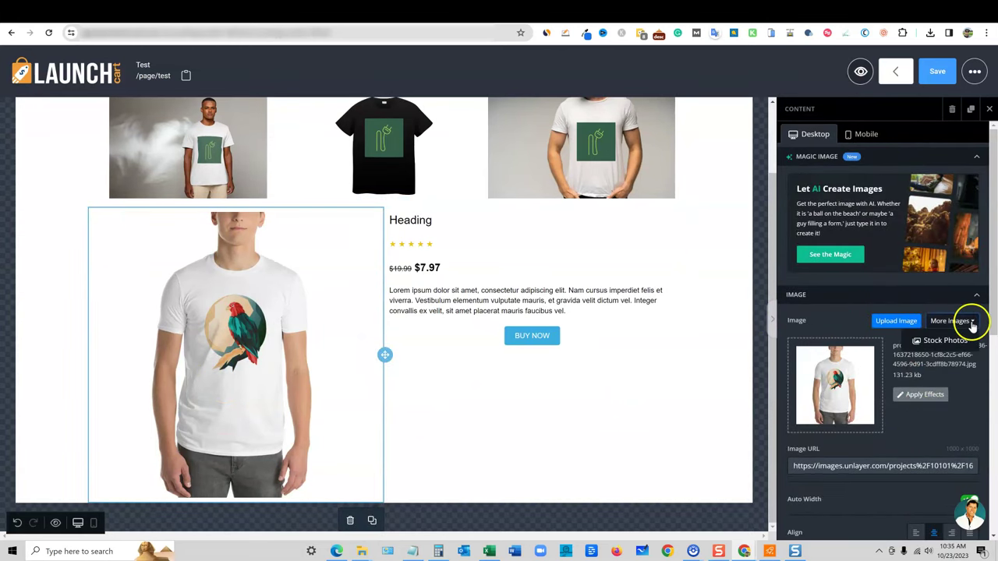
left_click(946, 341)
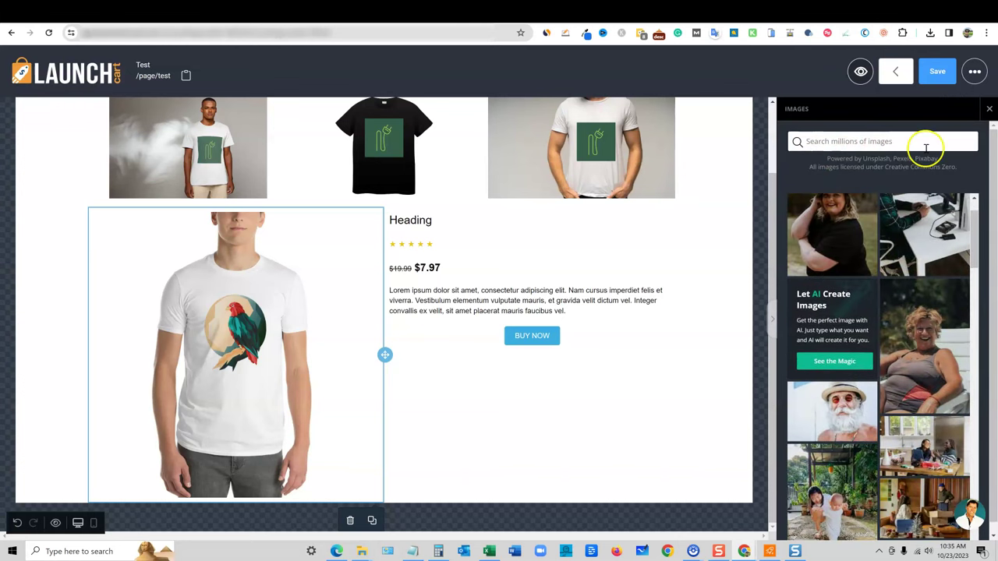
scroll(939, 390, "down", 1)
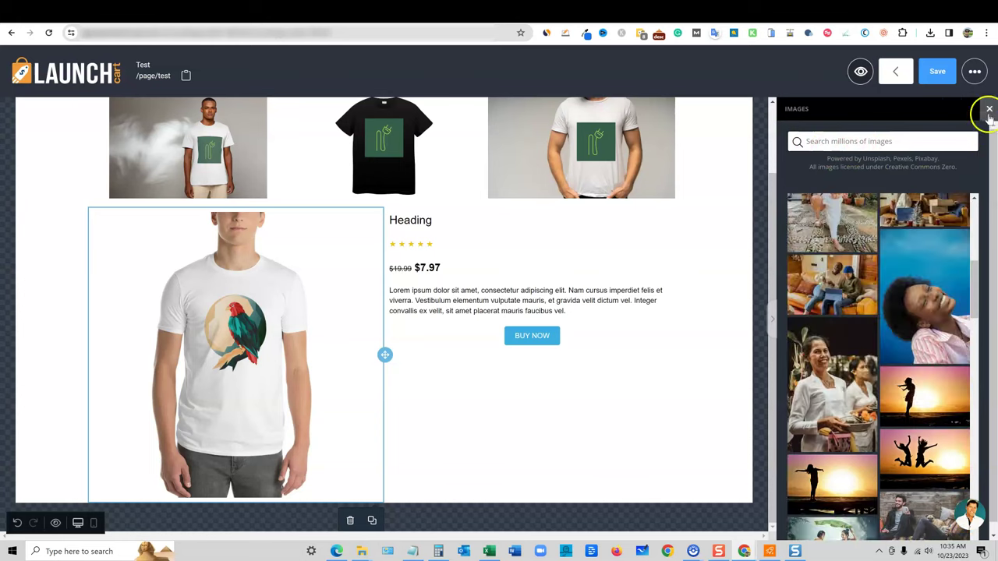
left_click(989, 109)
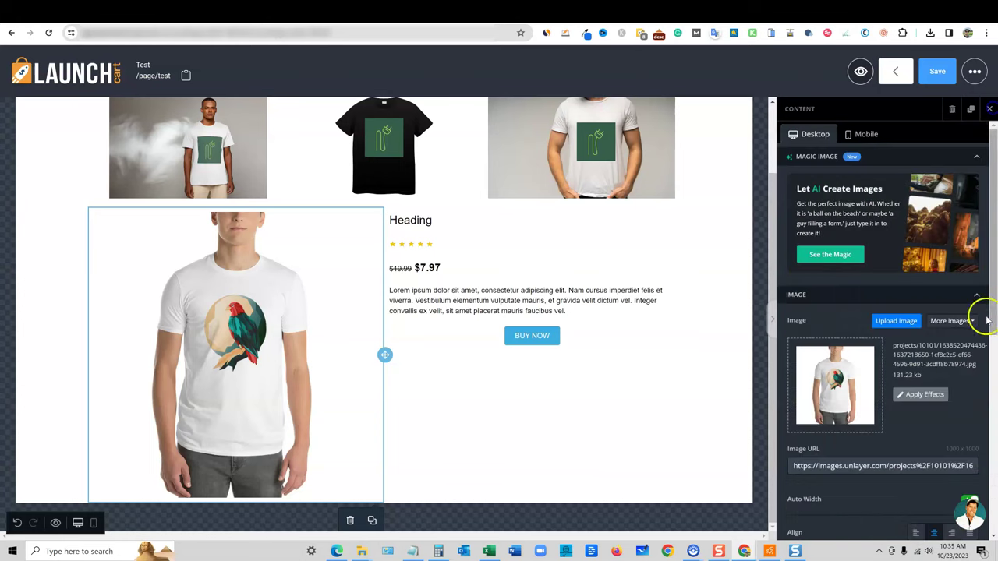
left_click(905, 326)
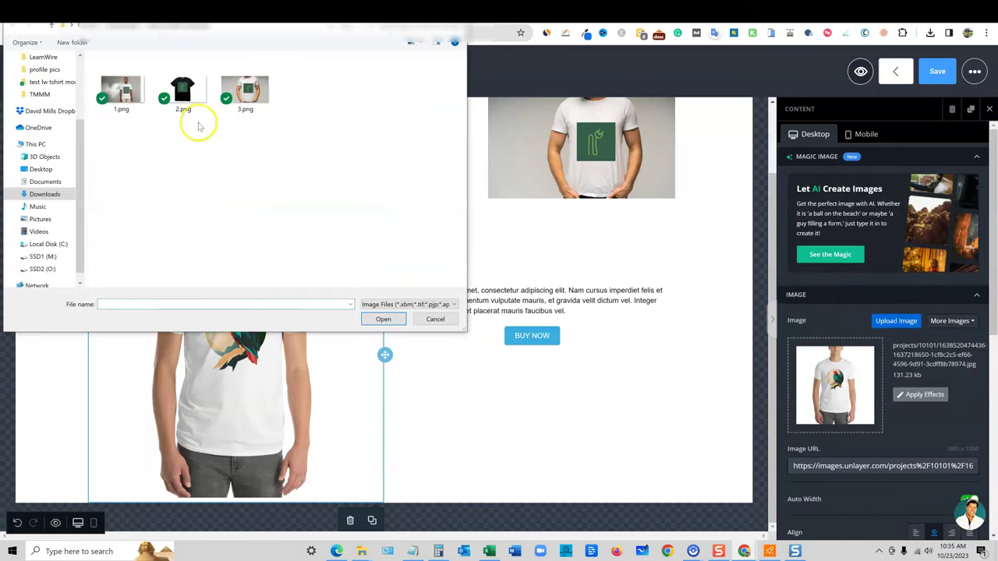
double_click(244, 92)
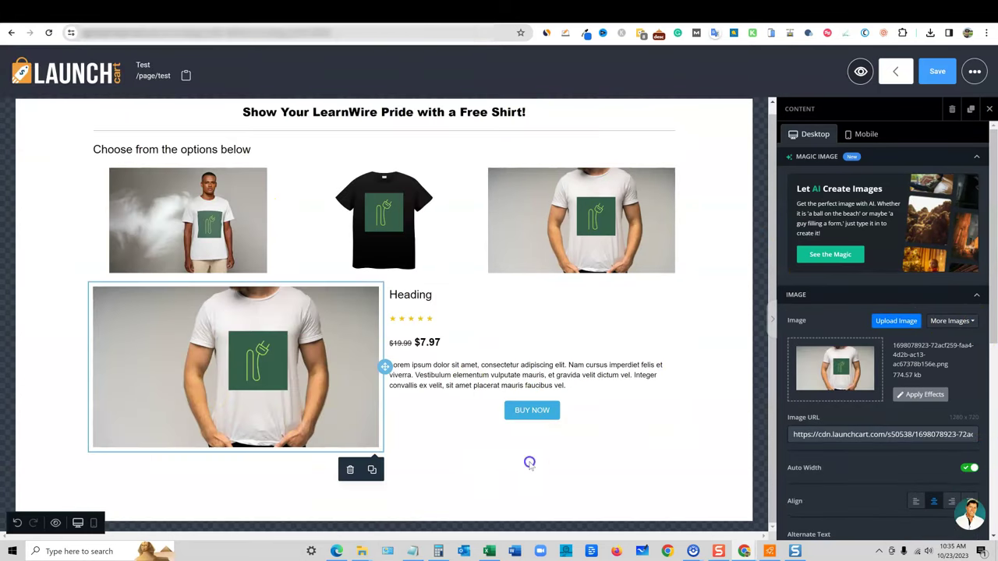
left_click(546, 386)
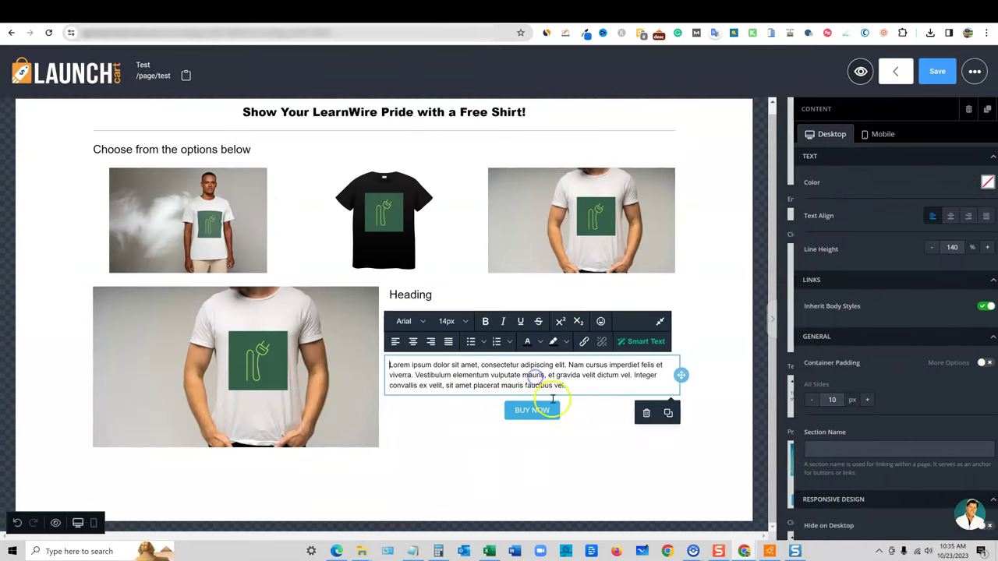
left_click(585, 425)
left_click(600, 463)
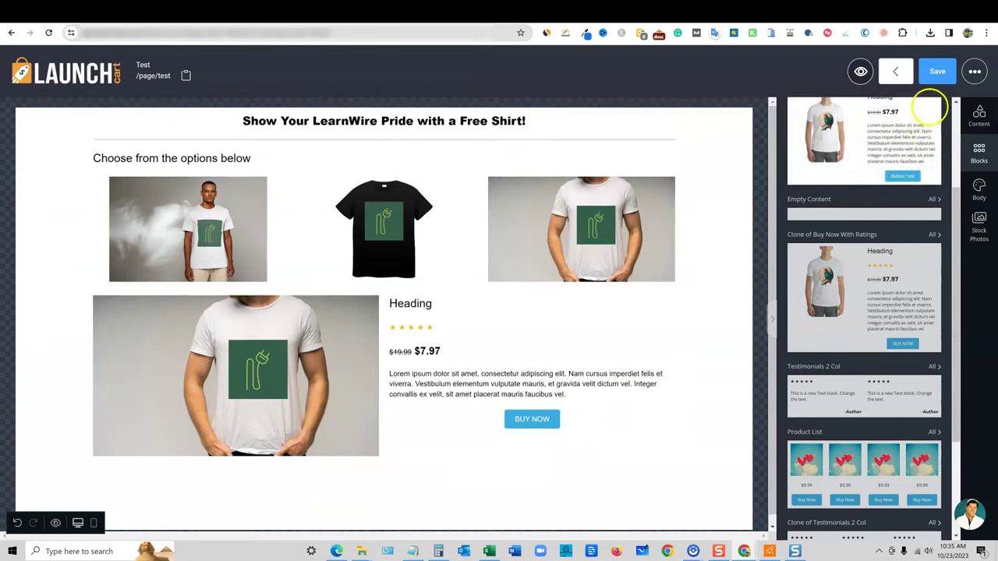
Save the page and check its live preview, including the store's shopping cart.
left_click(936, 71)
left_click(862, 72)
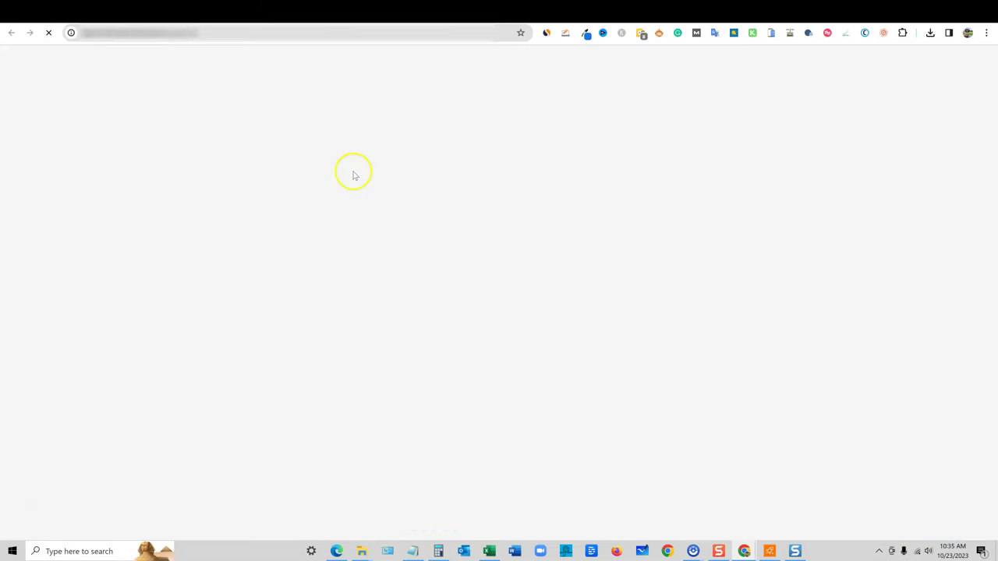
scroll(164, 188, "down", 2)
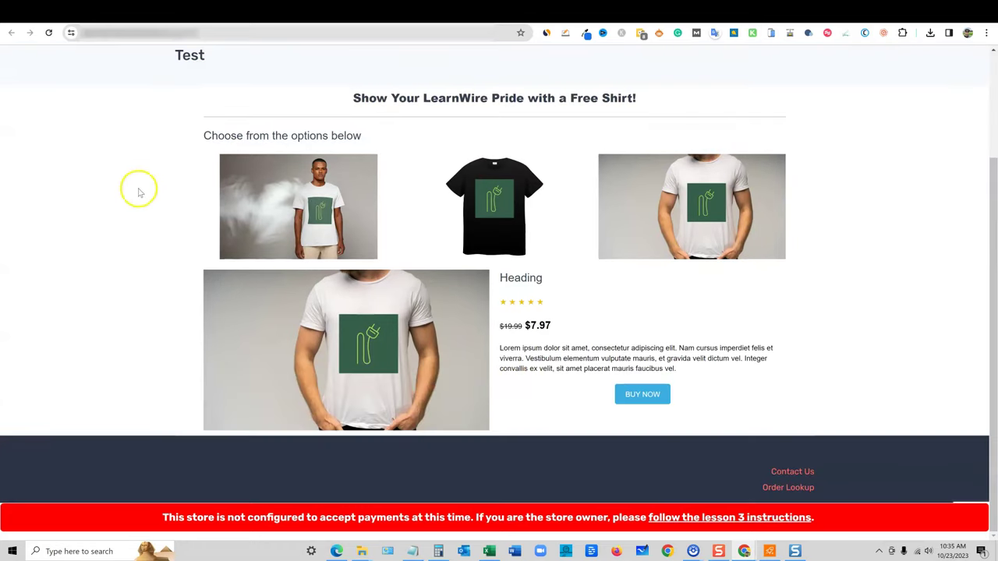
scroll(581, 350, "up", 2)
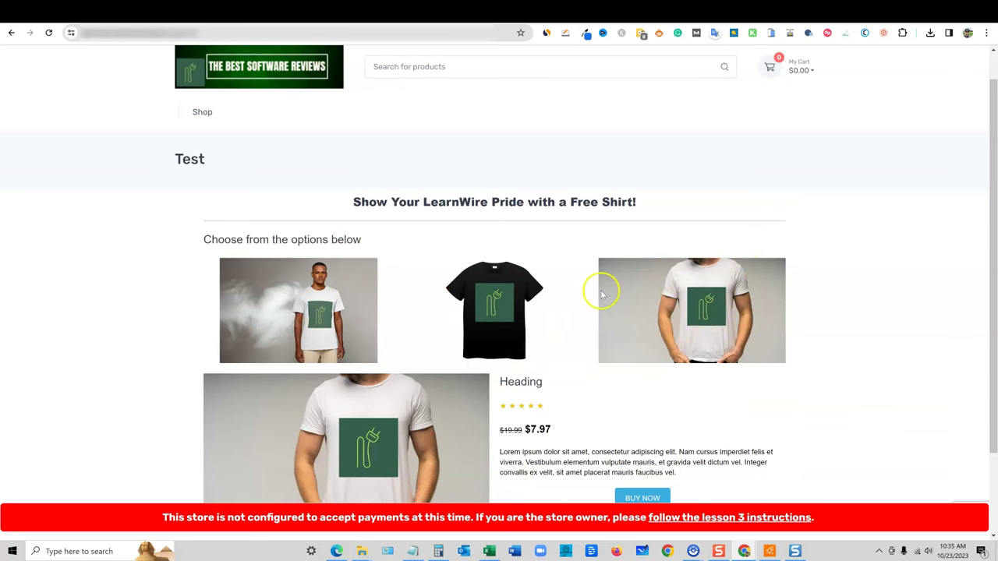
scroll(601, 294, "up", 1)
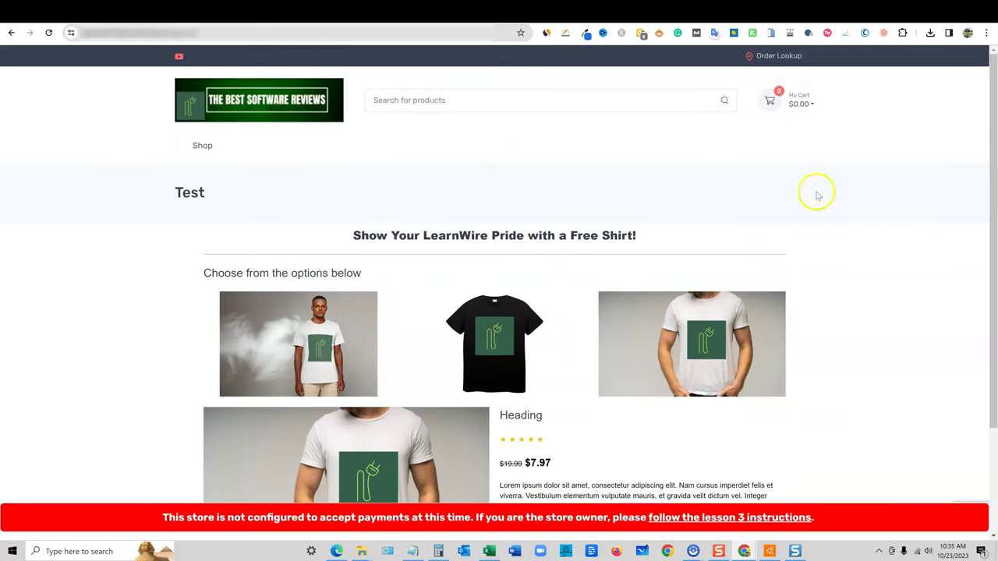
left_click(811, 106)
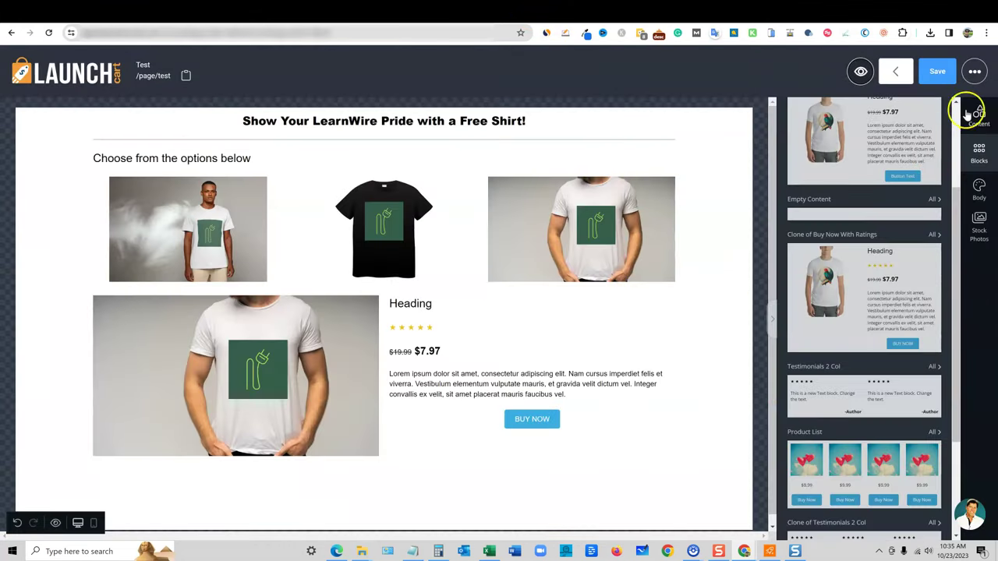
In the page editor, set the tshirt3 product image's click action to "Link to product page".
left_click(736, 281)
left_click(648, 227)
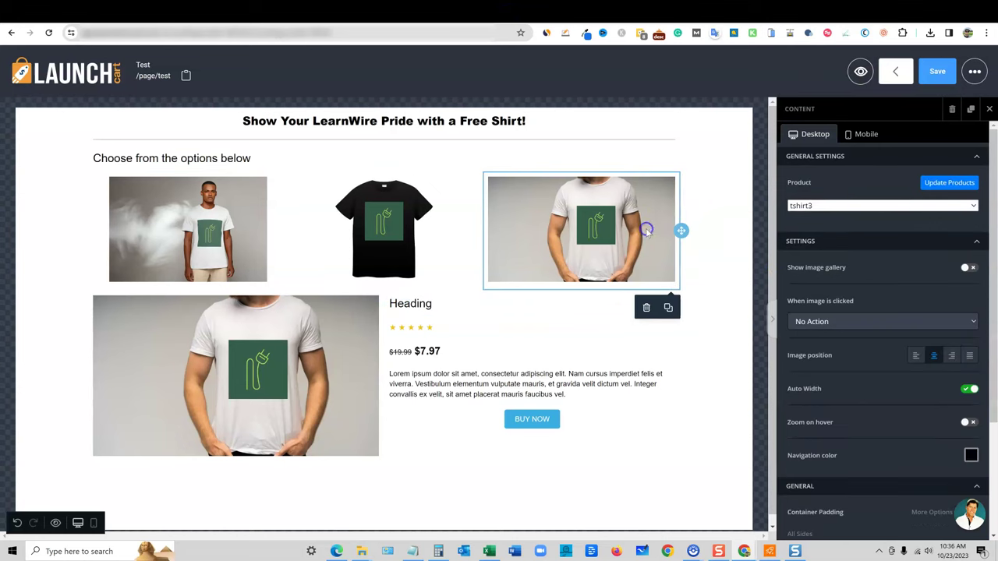
left_click(849, 328)
left_click(847, 347)
scroll(878, 333, "down", 2)
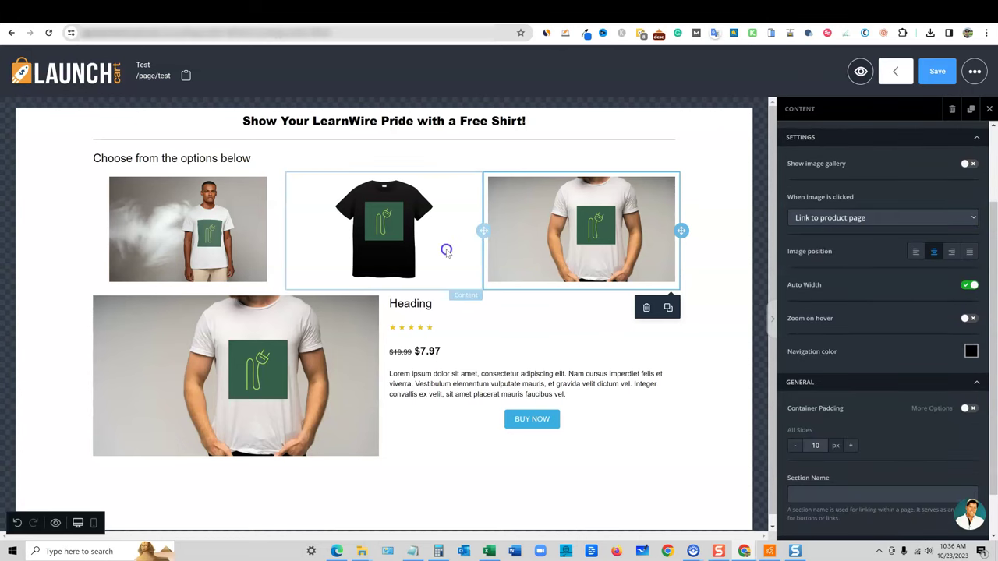
Set the click action of both the tshirt 2 and Tshirt product images to "Link to product page".
left_click(446, 250)
left_click(863, 322)
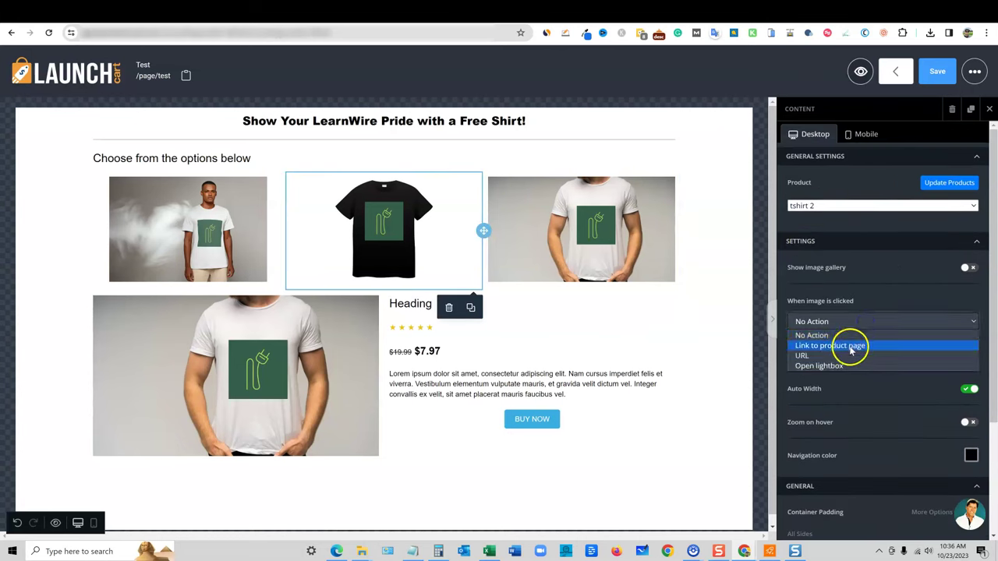
left_click(852, 351)
left_click(239, 239)
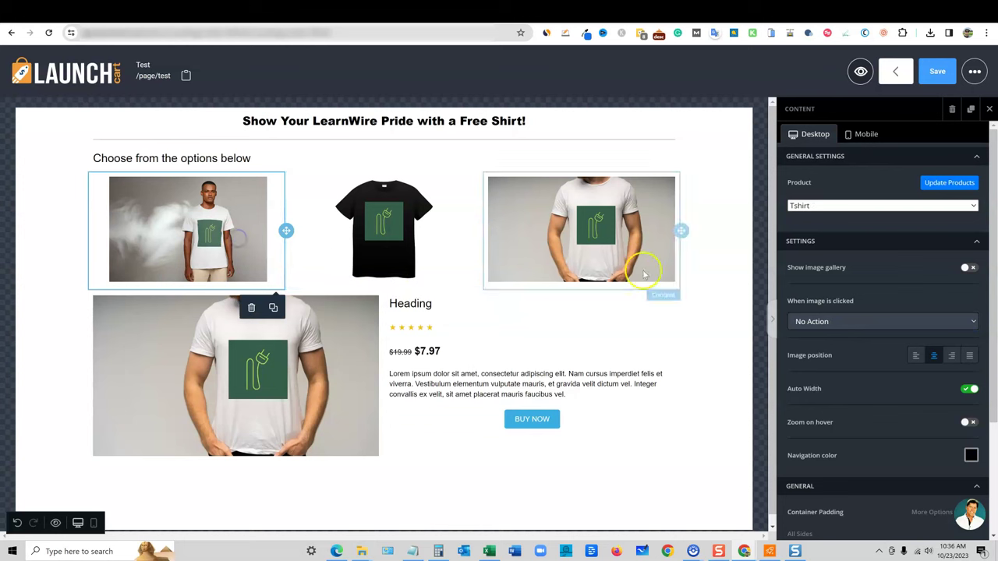
left_click(797, 316)
left_click(828, 345)
Save the page and open a fresh live preview to check the linked product images.
left_click(936, 70)
left_click(539, 13)
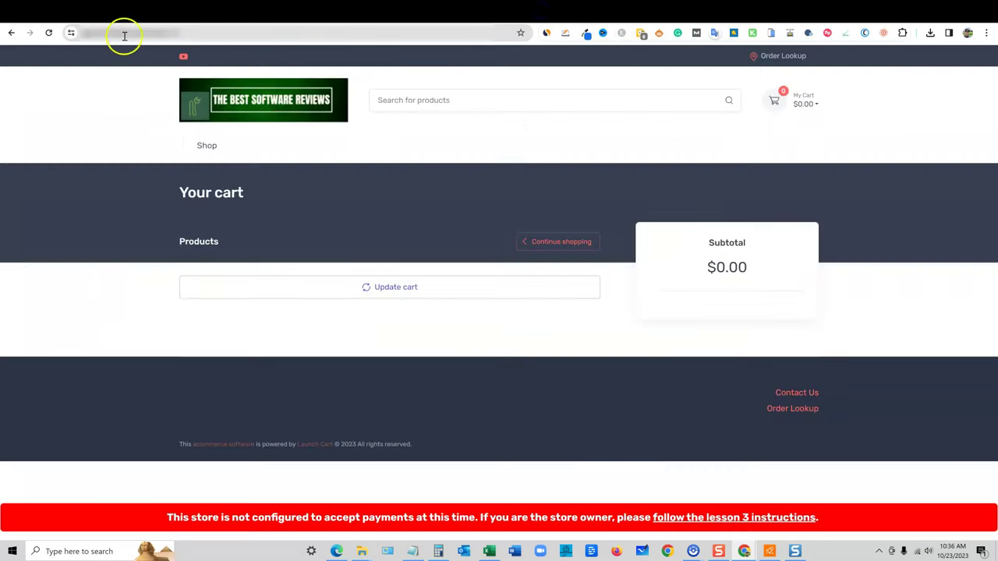
left_click(572, 16)
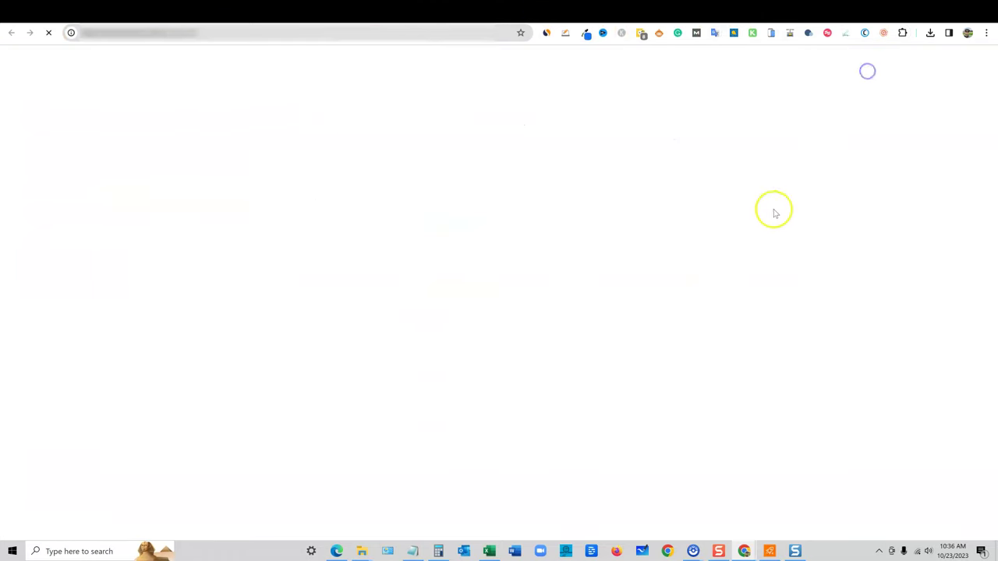
scroll(646, 335, "down", 2)
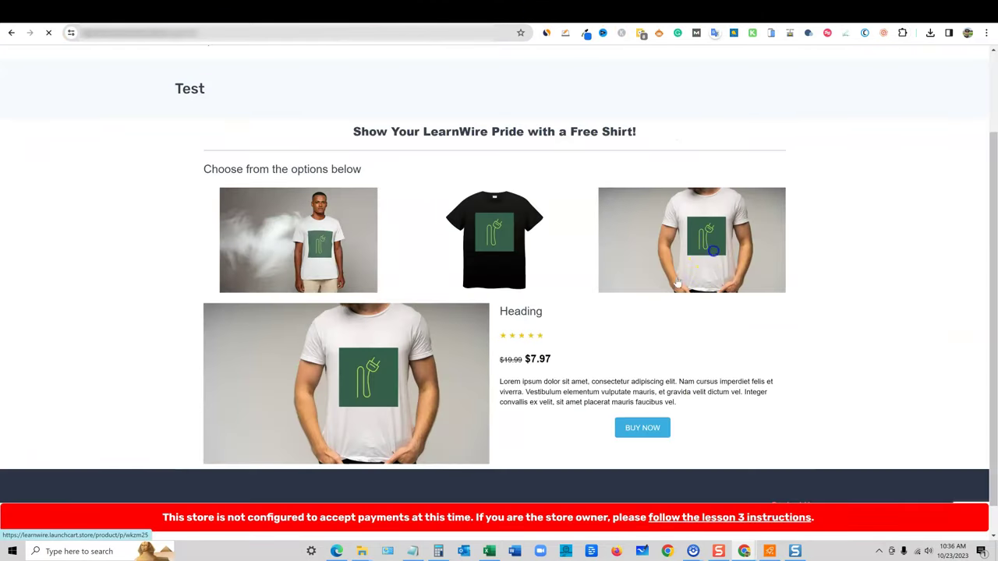